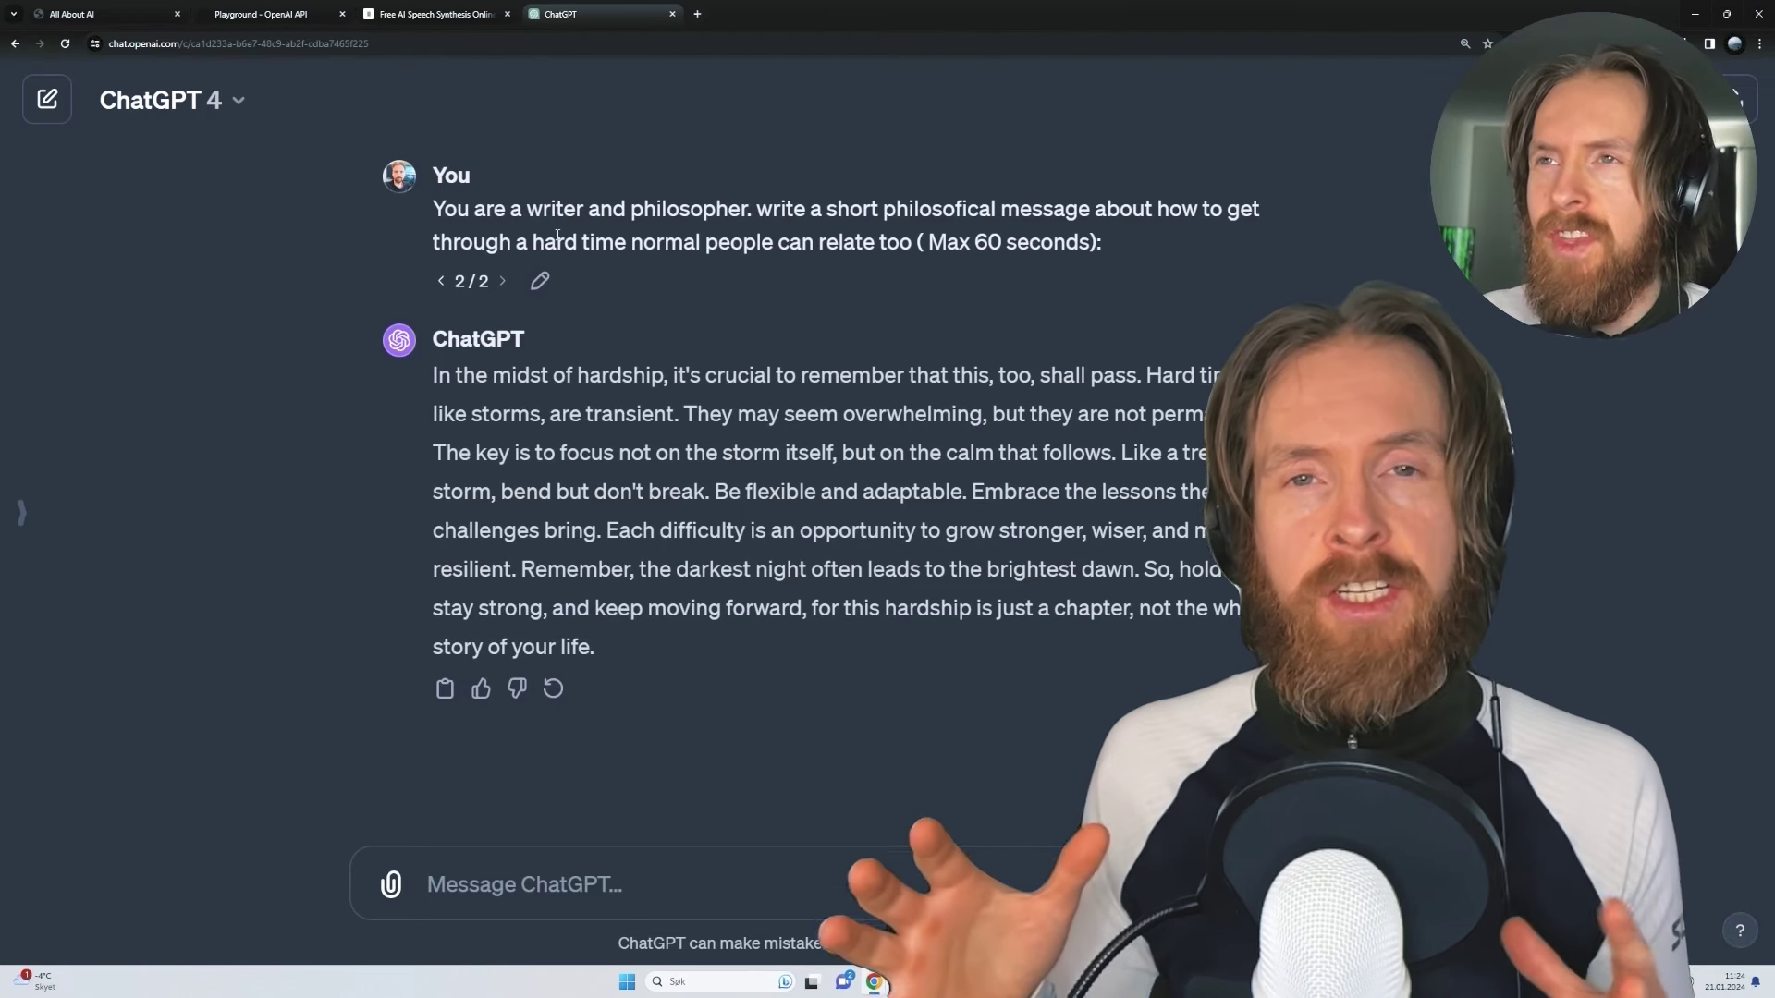
# Step: Highlight the writer-and-philosopher role in the ChatGPT 4 prompt for a 60-second hard-times message
pyautogui.moveTo(435, 209); pyautogui.dragTo(754, 208)
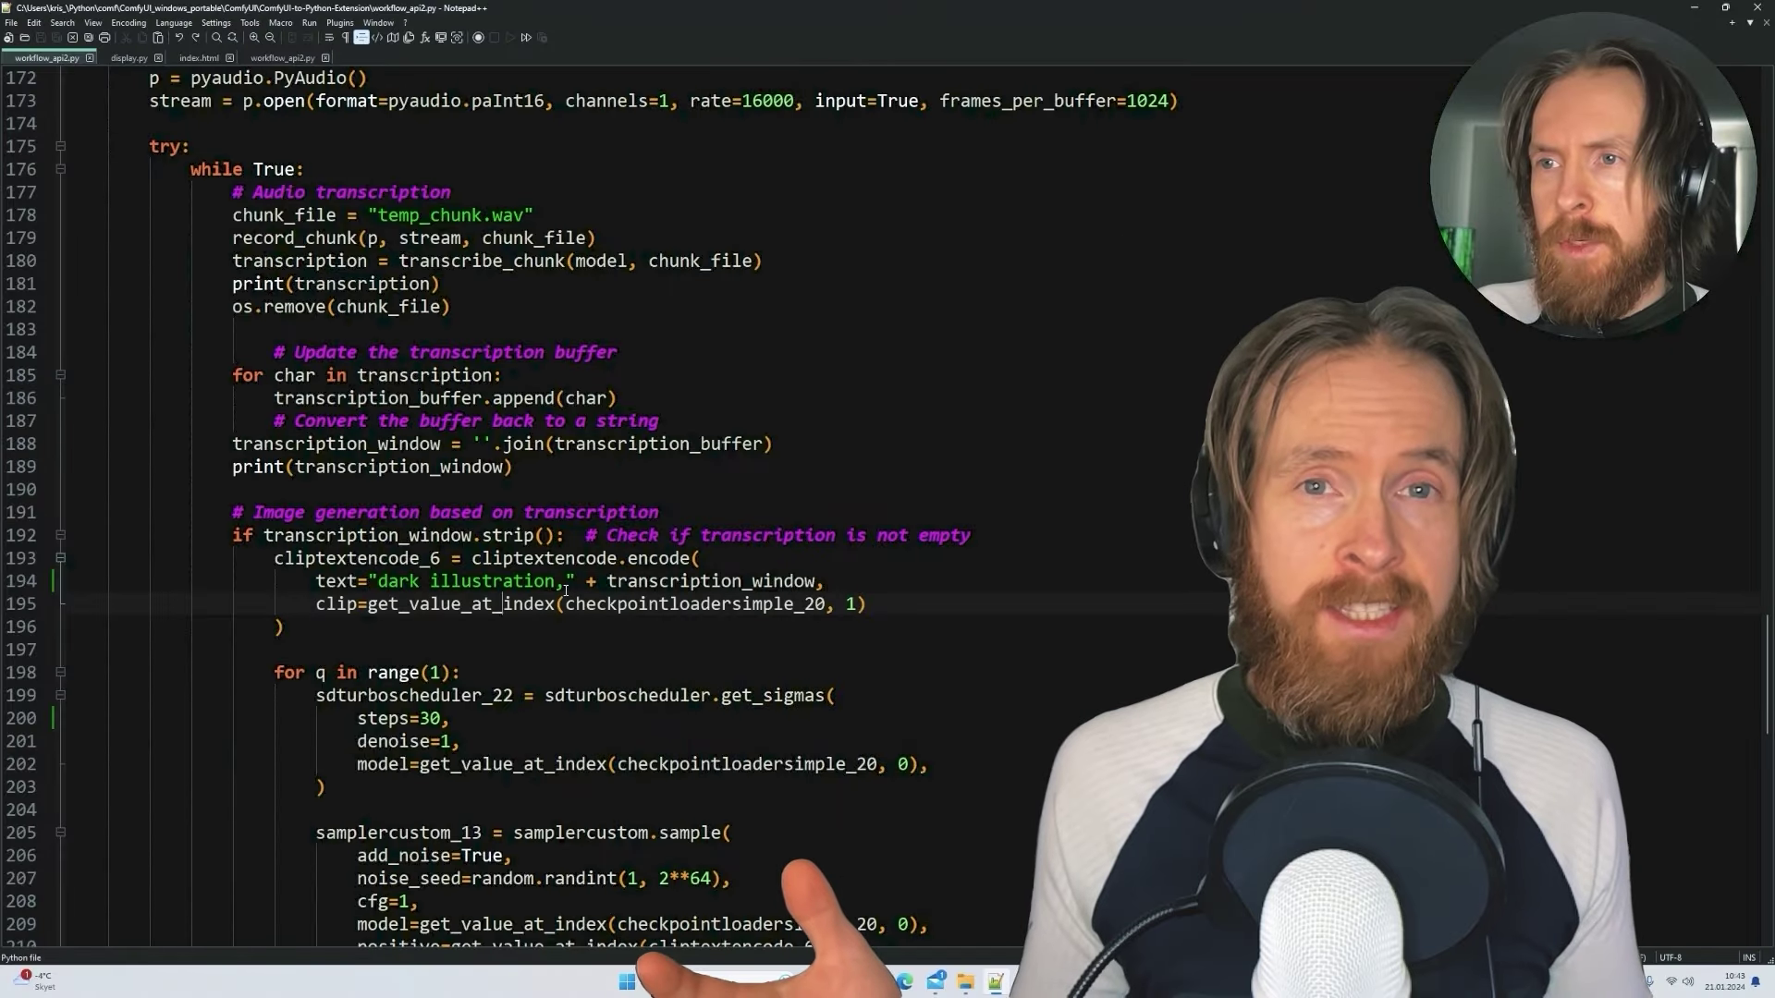
pyautogui.moveTo(566, 588); pyautogui.dragTo(430, 582)
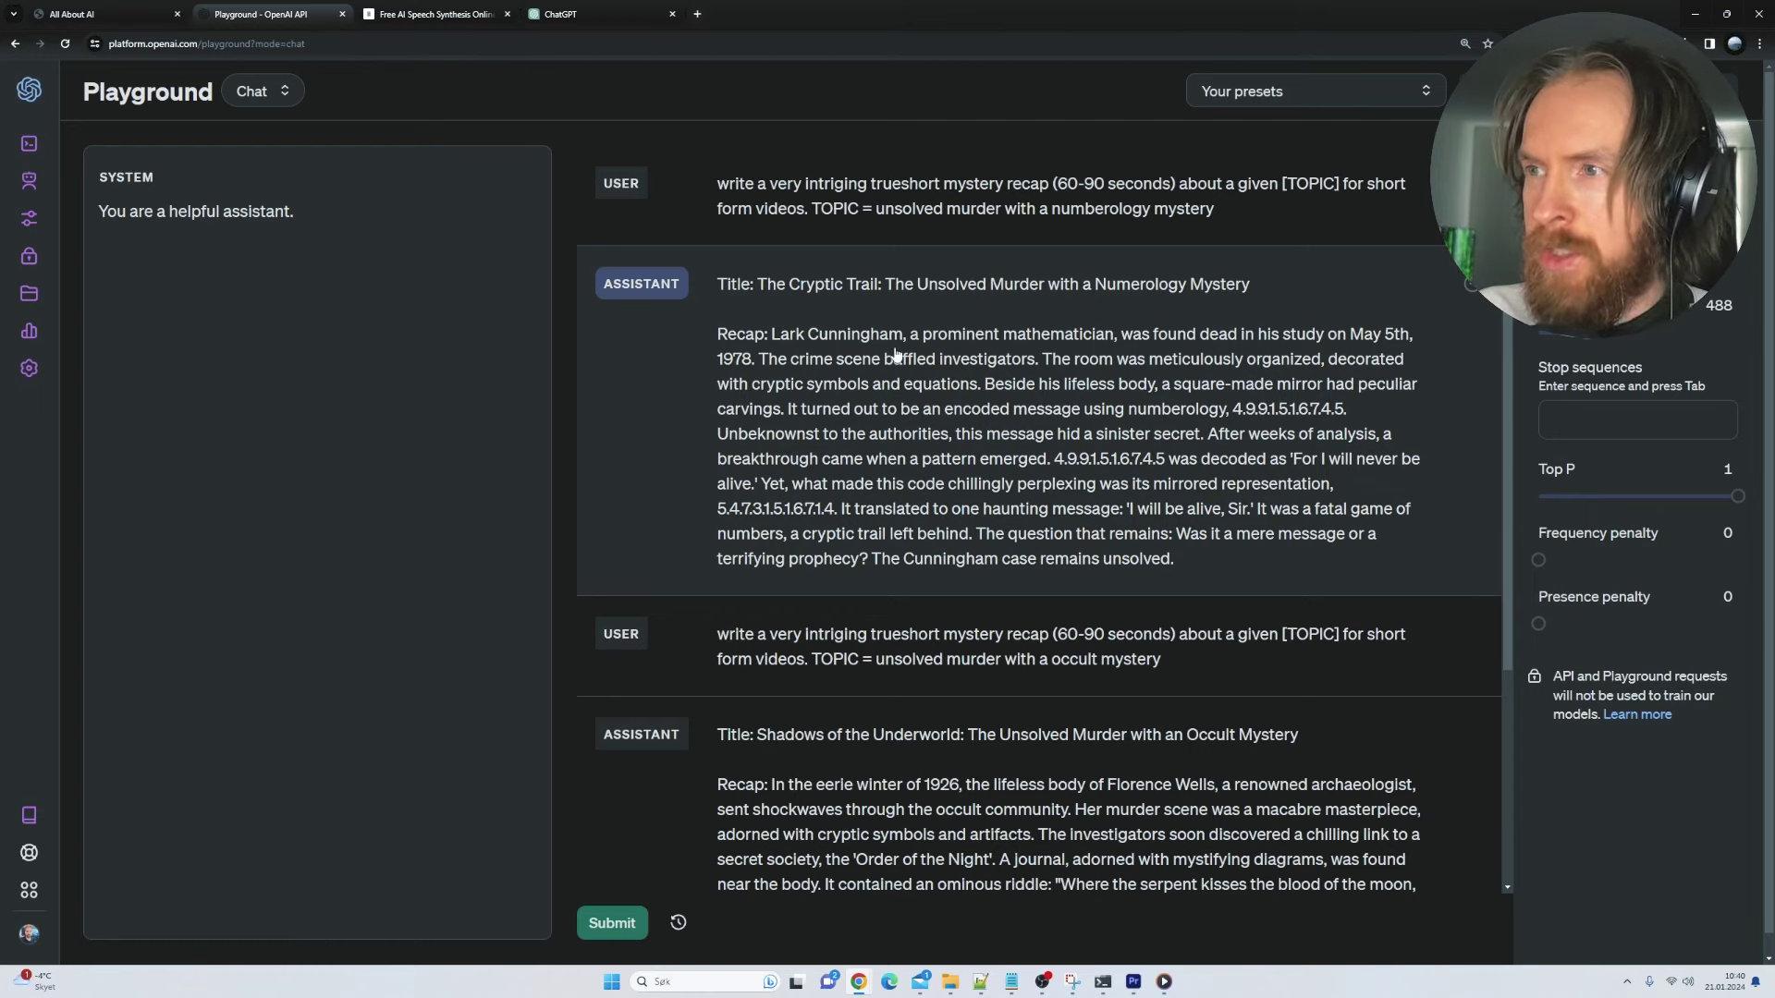
# Step: Check the model list, then paste the occult murder recap prompt as a new user message and submit
pyautogui.click(1650, 145)
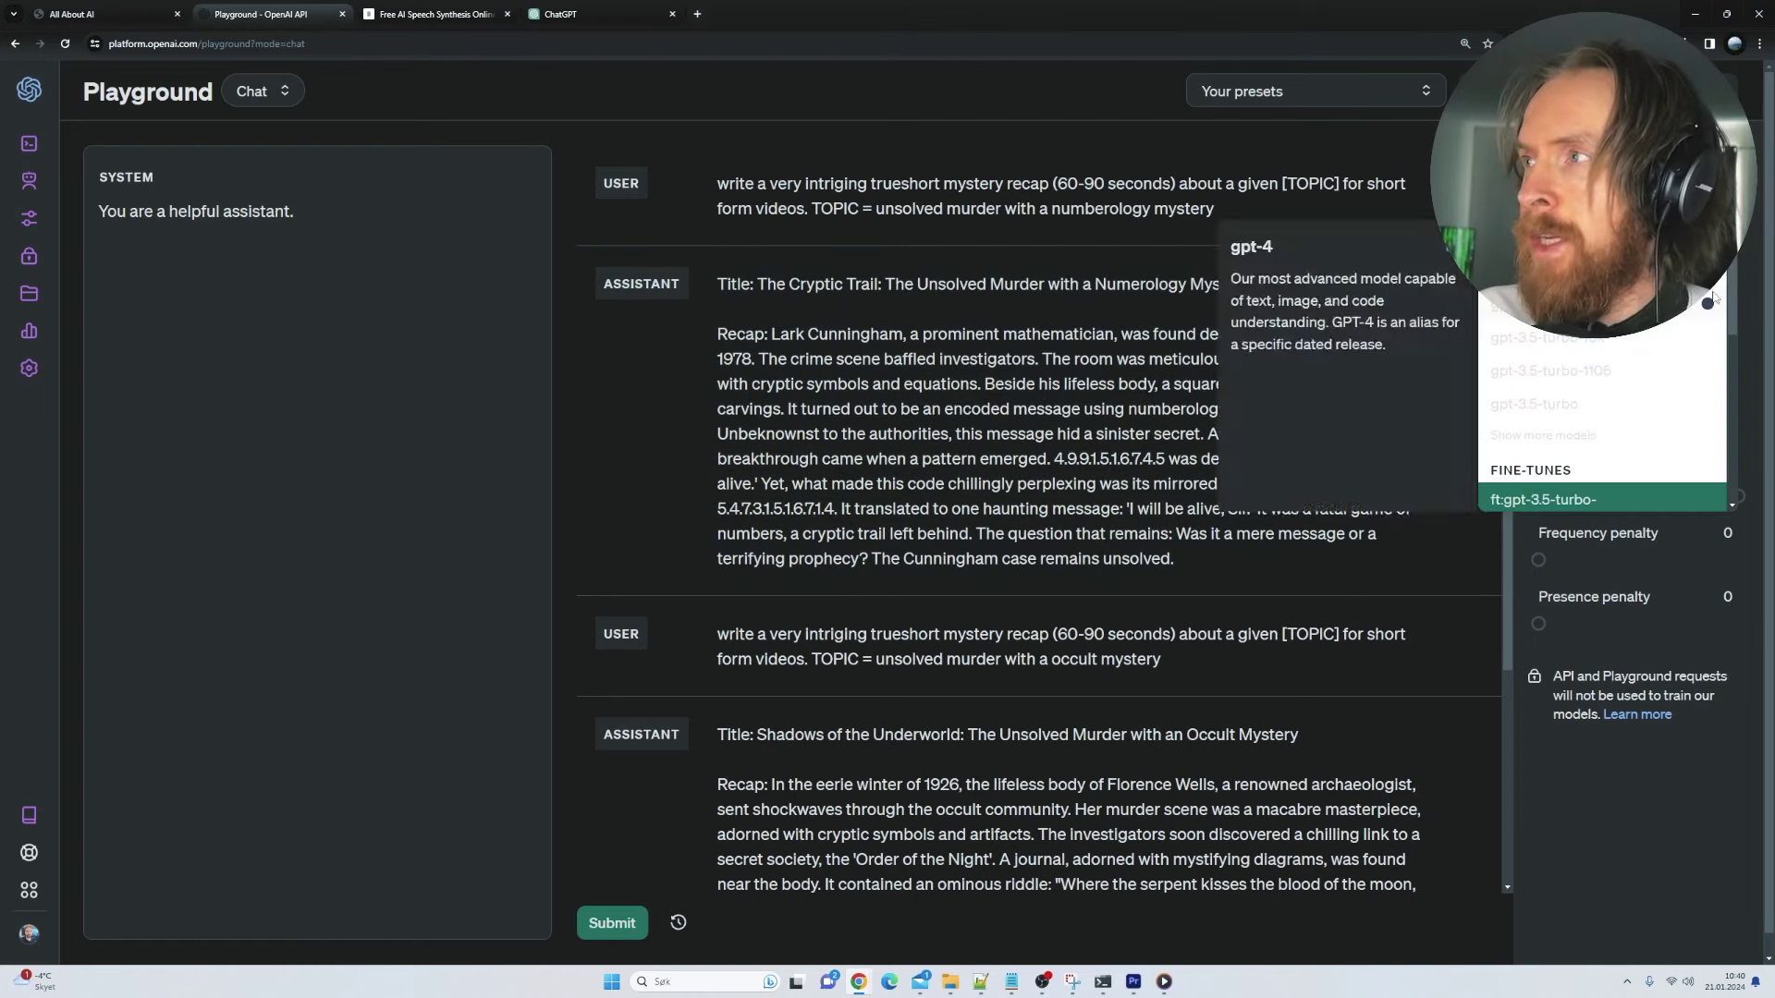
pyautogui.moveTo(1733, 312); pyautogui.dragTo(1731, 340)
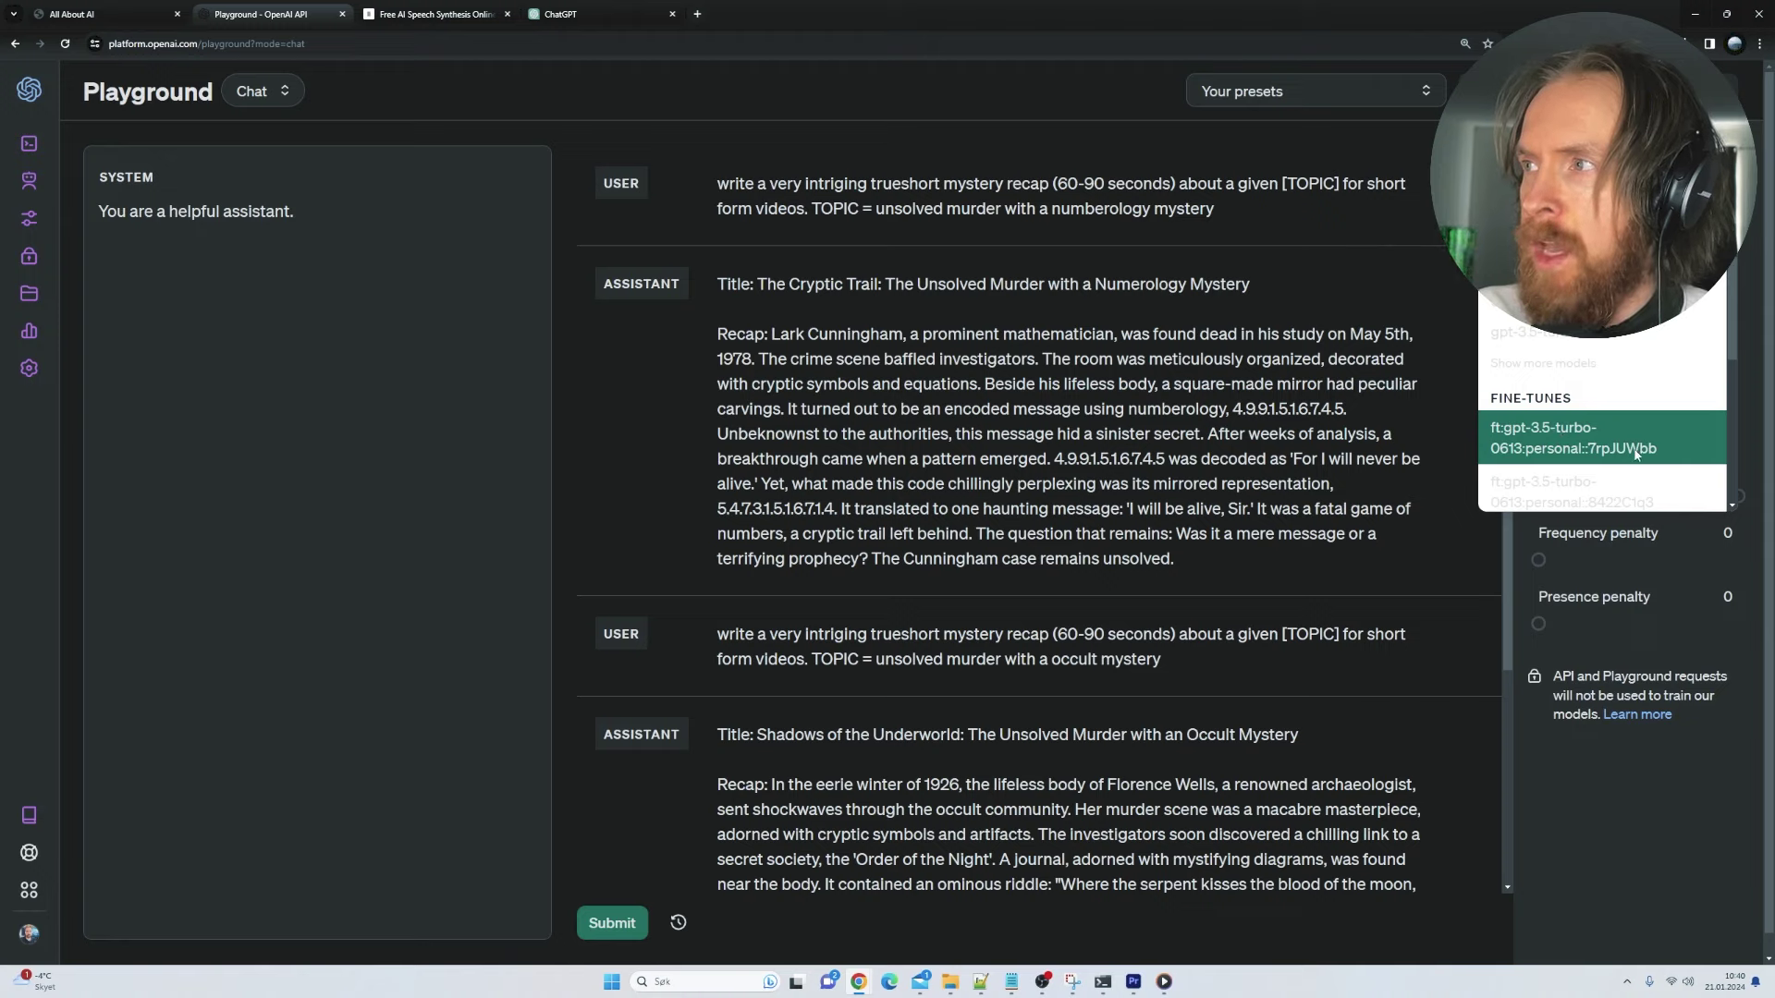
pyautogui.click(560, 425)
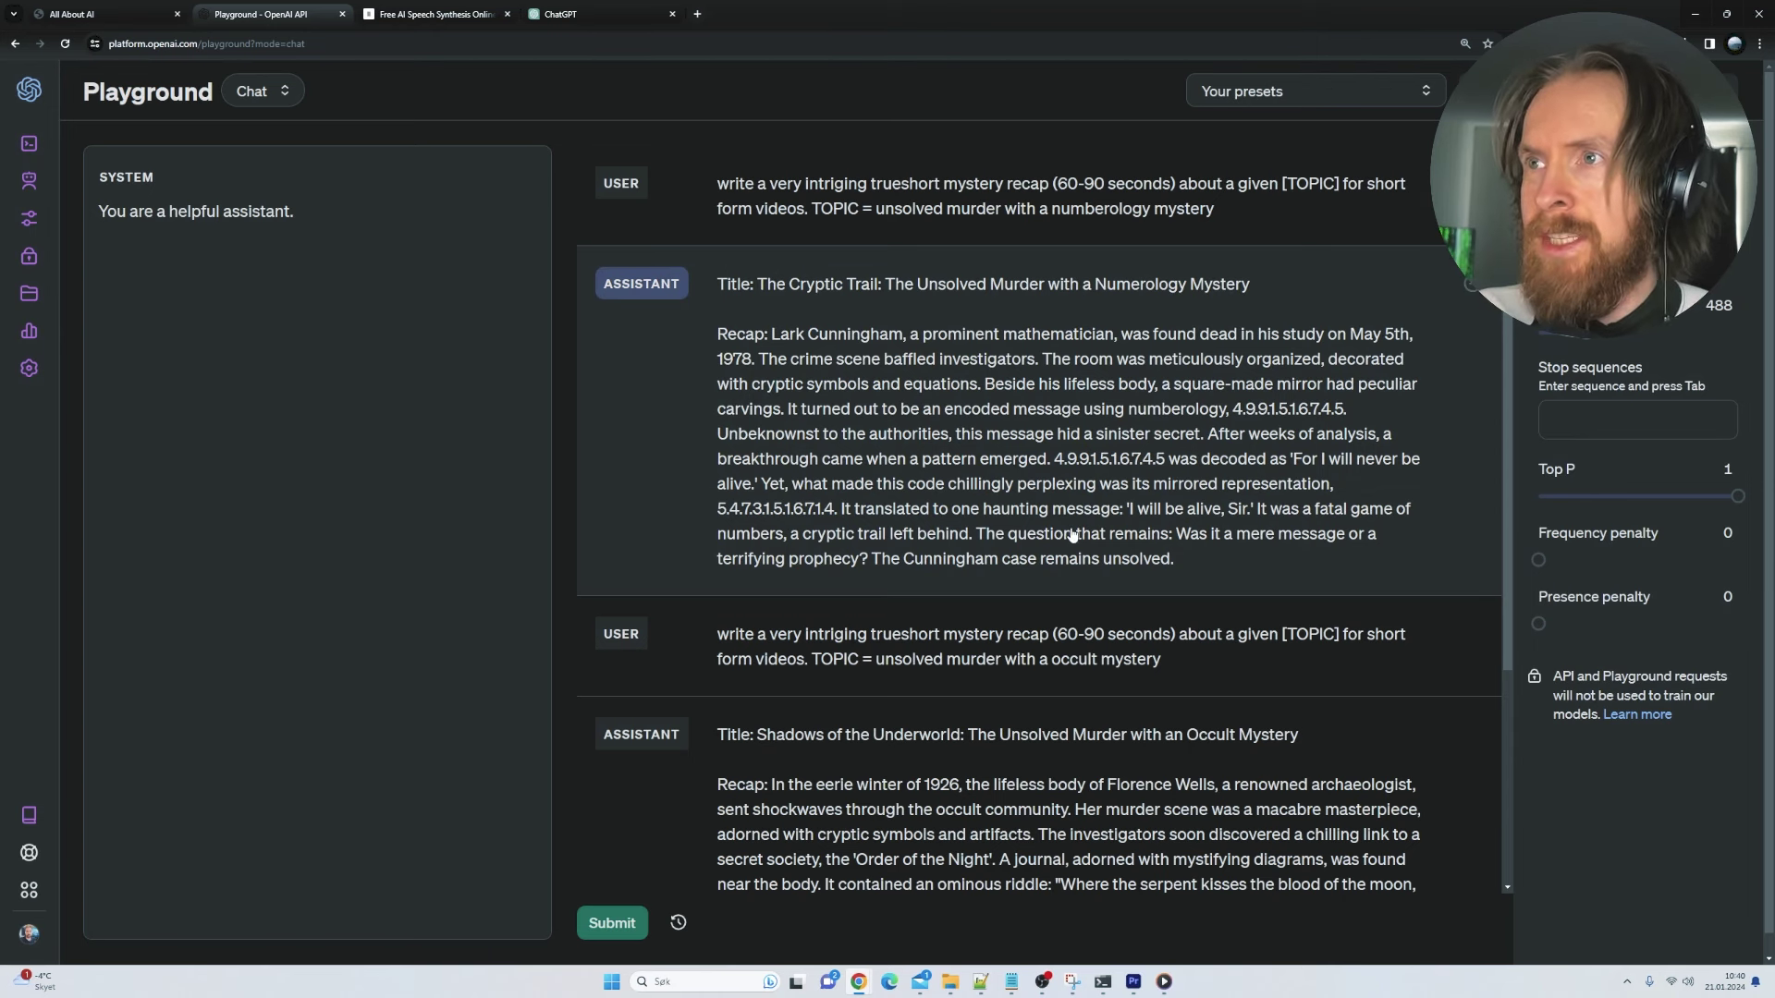
pyautogui.scroll(-3, 862, 817)
pyautogui.click(861, 816)
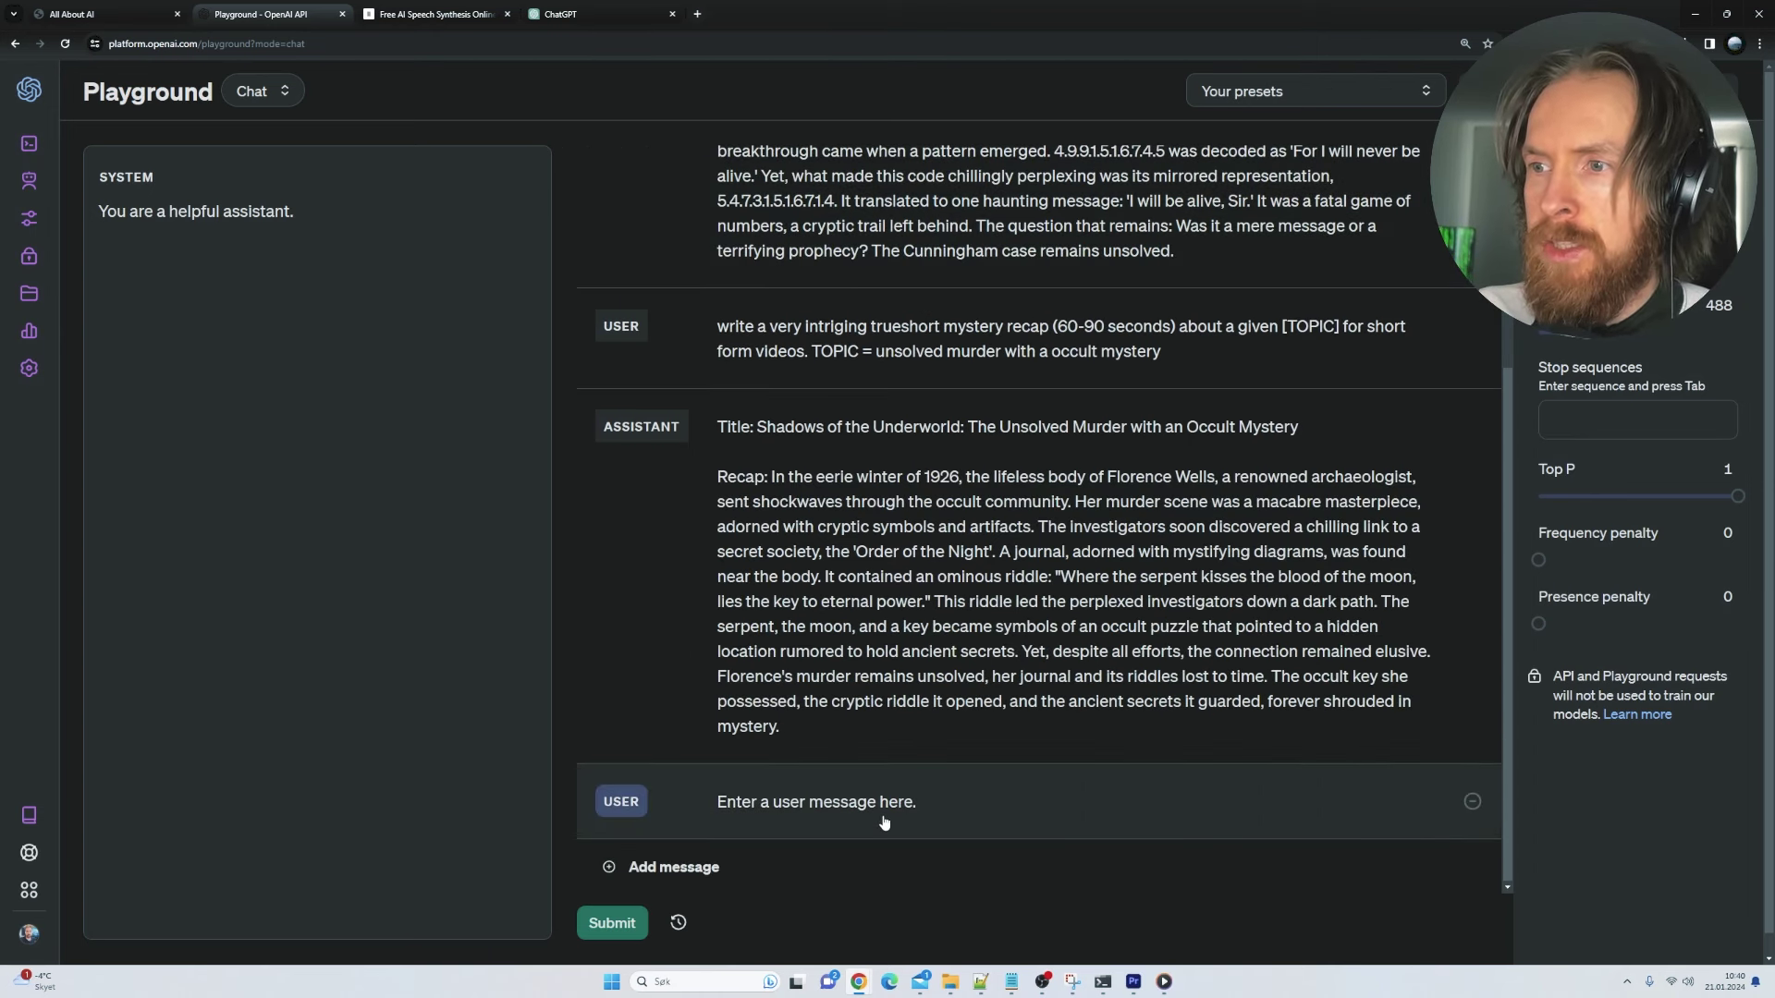
pyautogui.write('write a very intriging trueshort mystery recap (60-90 seconds) about a given [TOPIC] for short form videos. TOPIC = unsolved murder with a occult mystery')
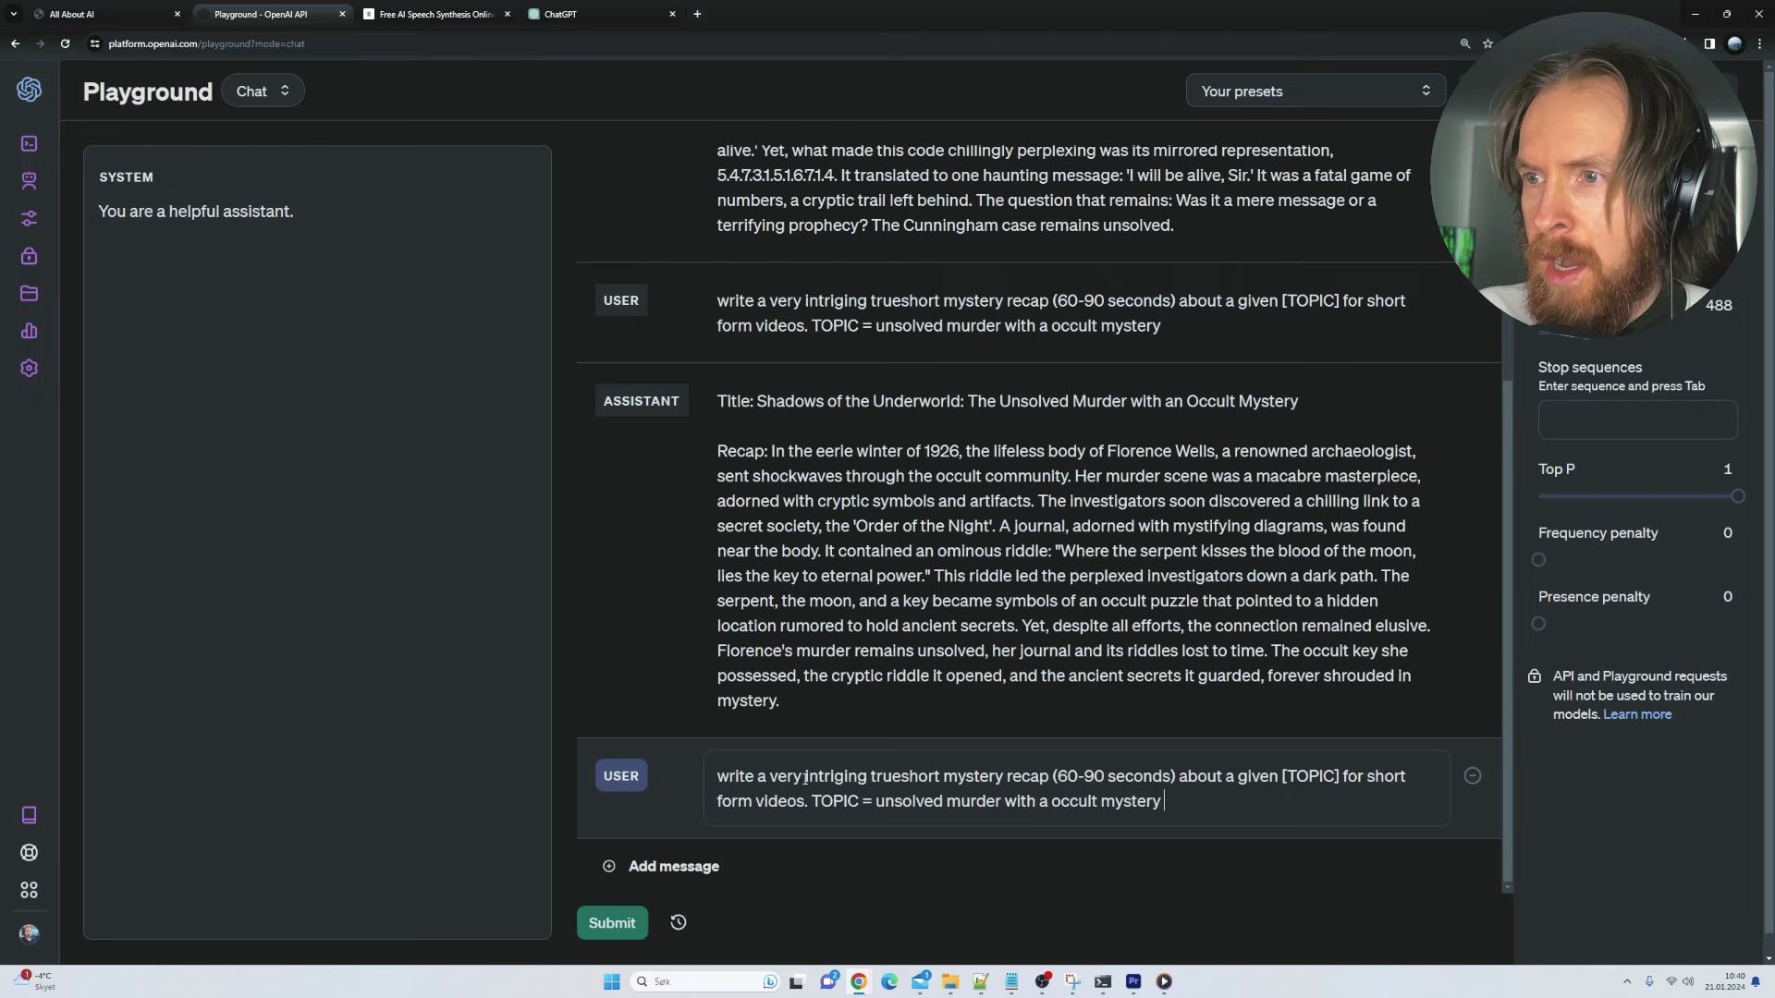
pyautogui.moveTo(806, 778); pyautogui.dragTo(1386, 776)
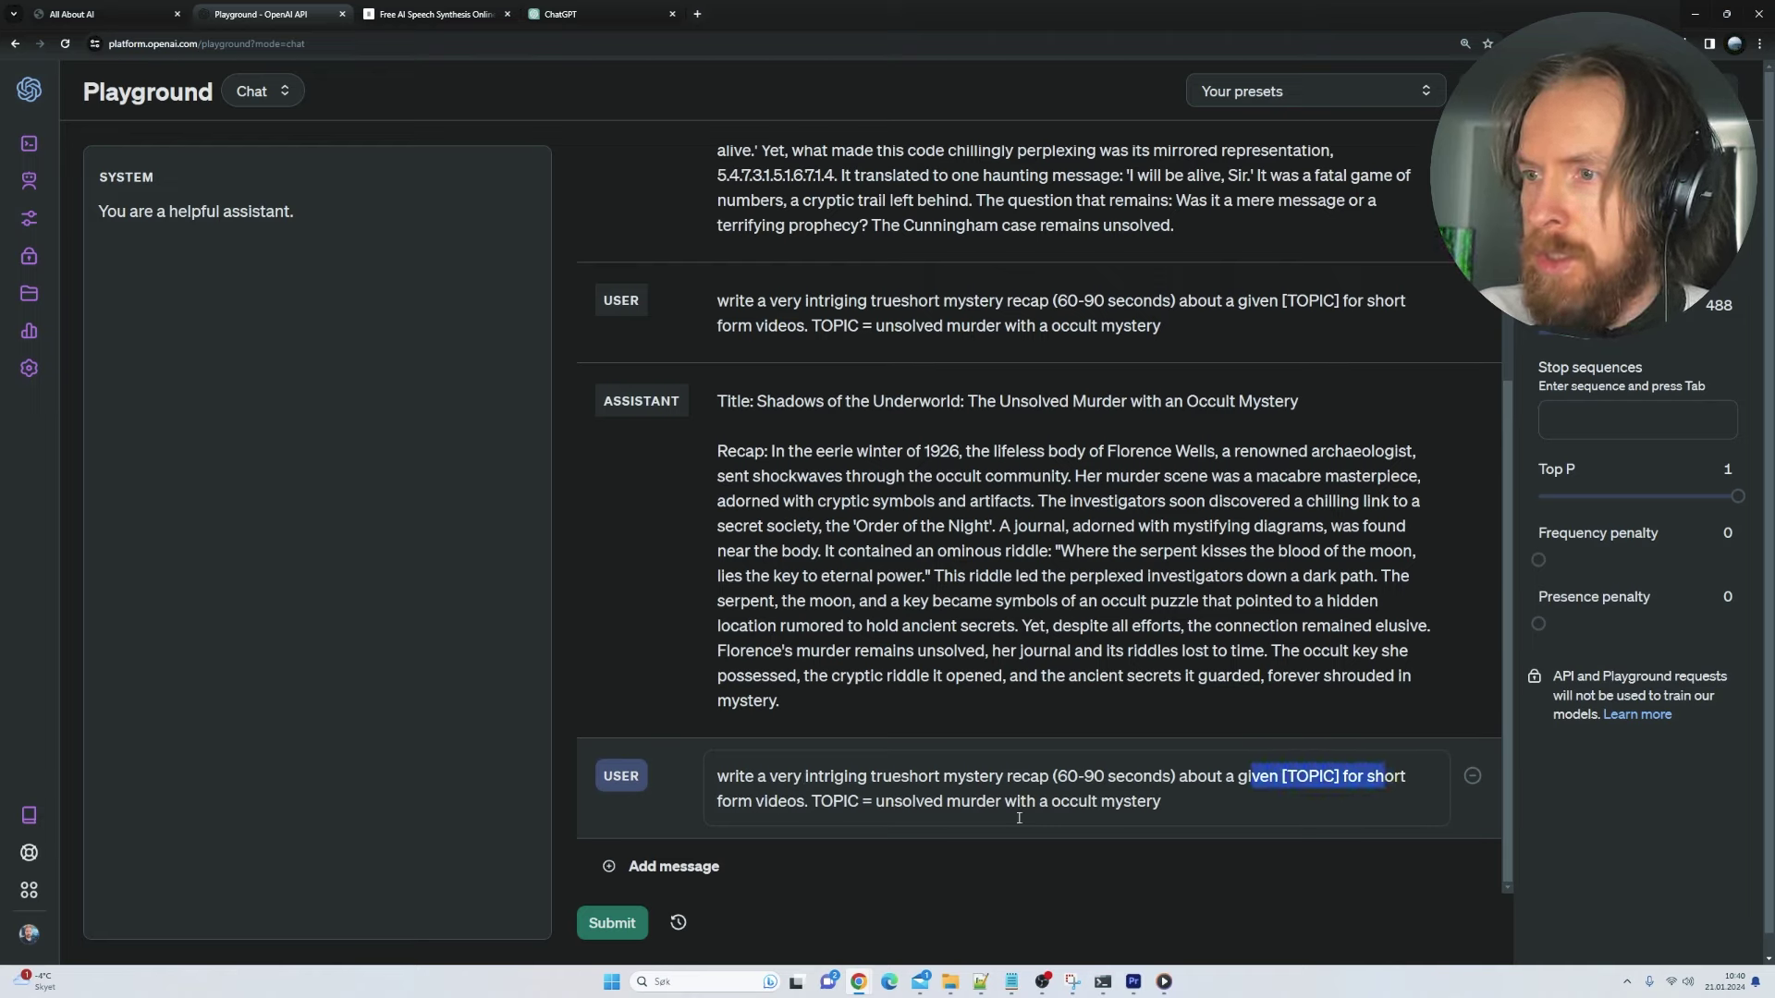
pyautogui.moveTo(877, 804); pyautogui.dragTo(1165, 804)
pyautogui.click(1176, 805)
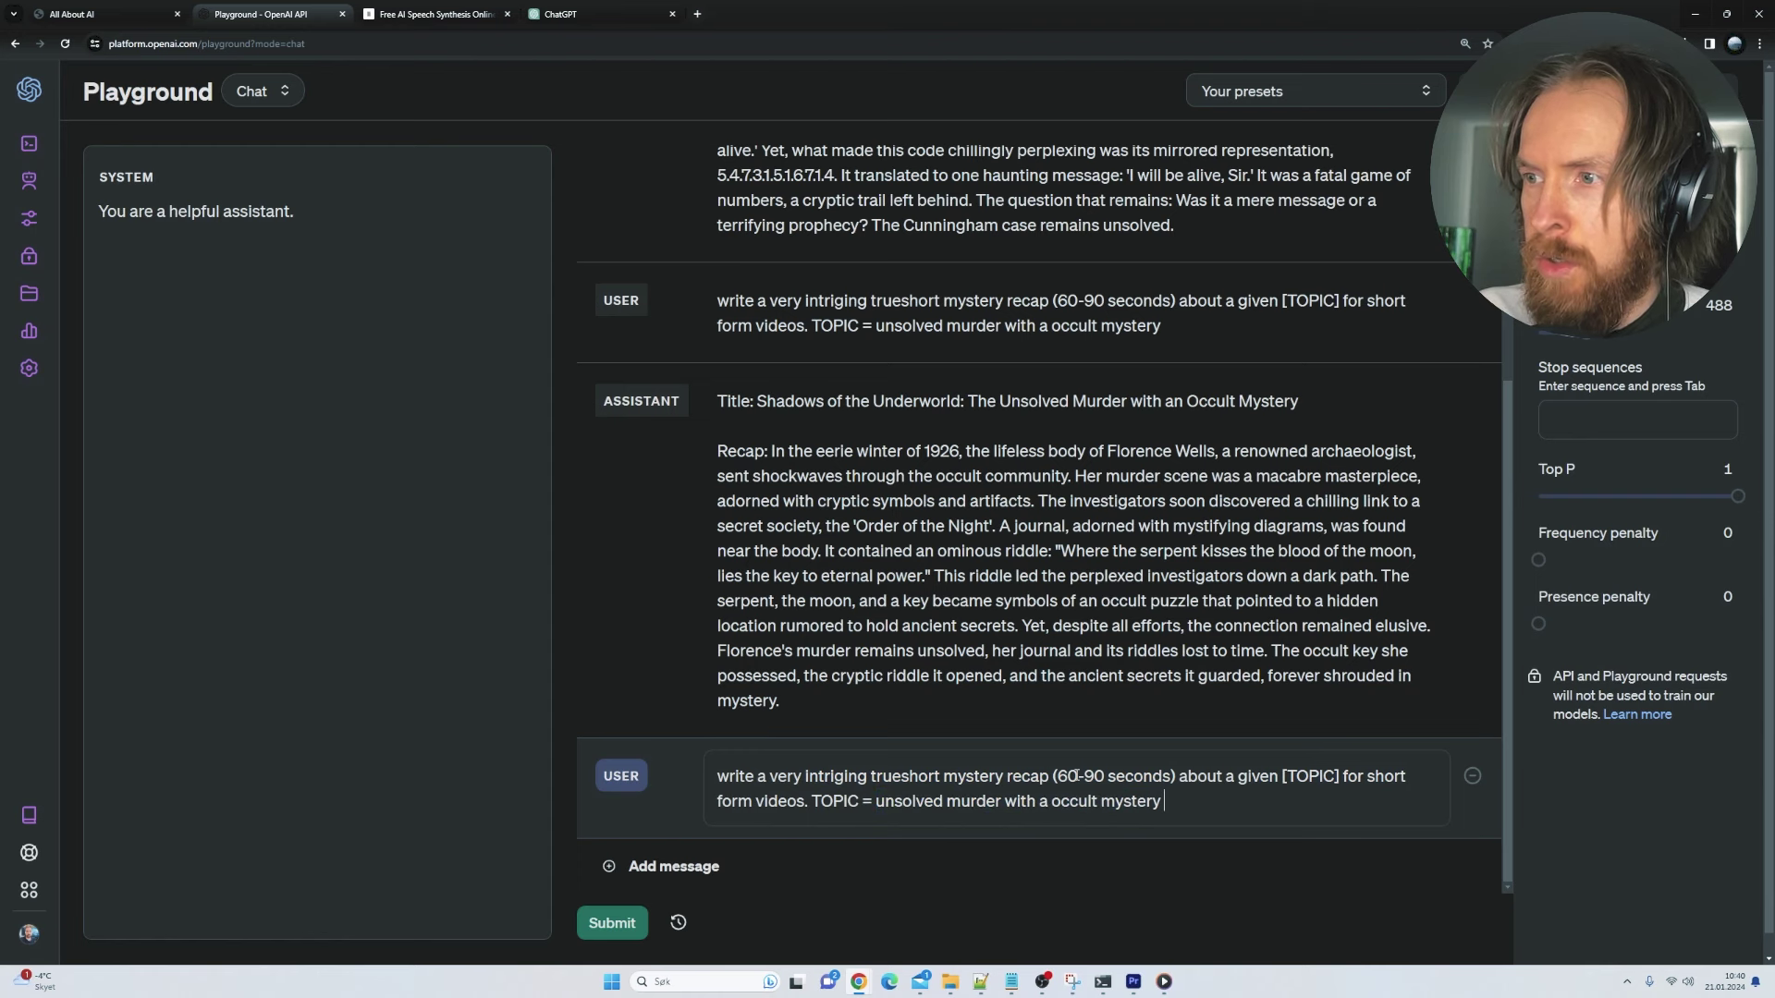
pyautogui.click(611, 922)
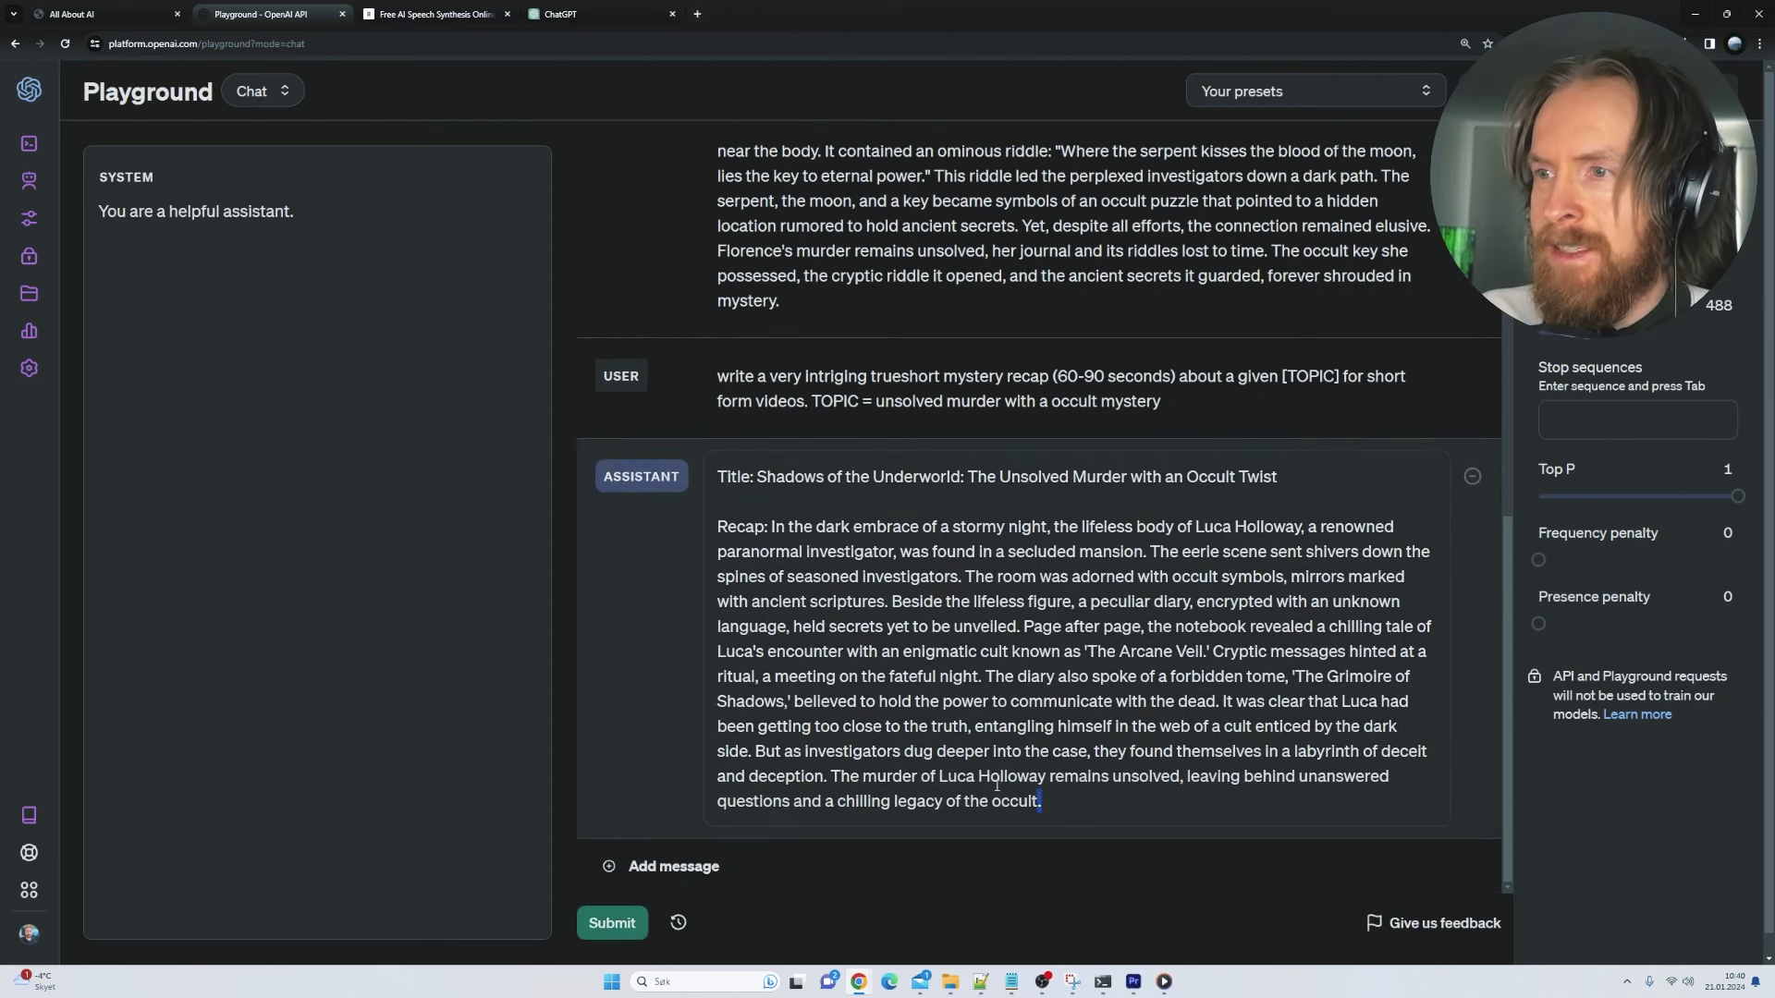
# Step: Select the new Luca Holloway recap, then the 1926 archaeologist recap text
pyautogui.moveTo(996, 784); pyautogui.dragTo(773, 528)
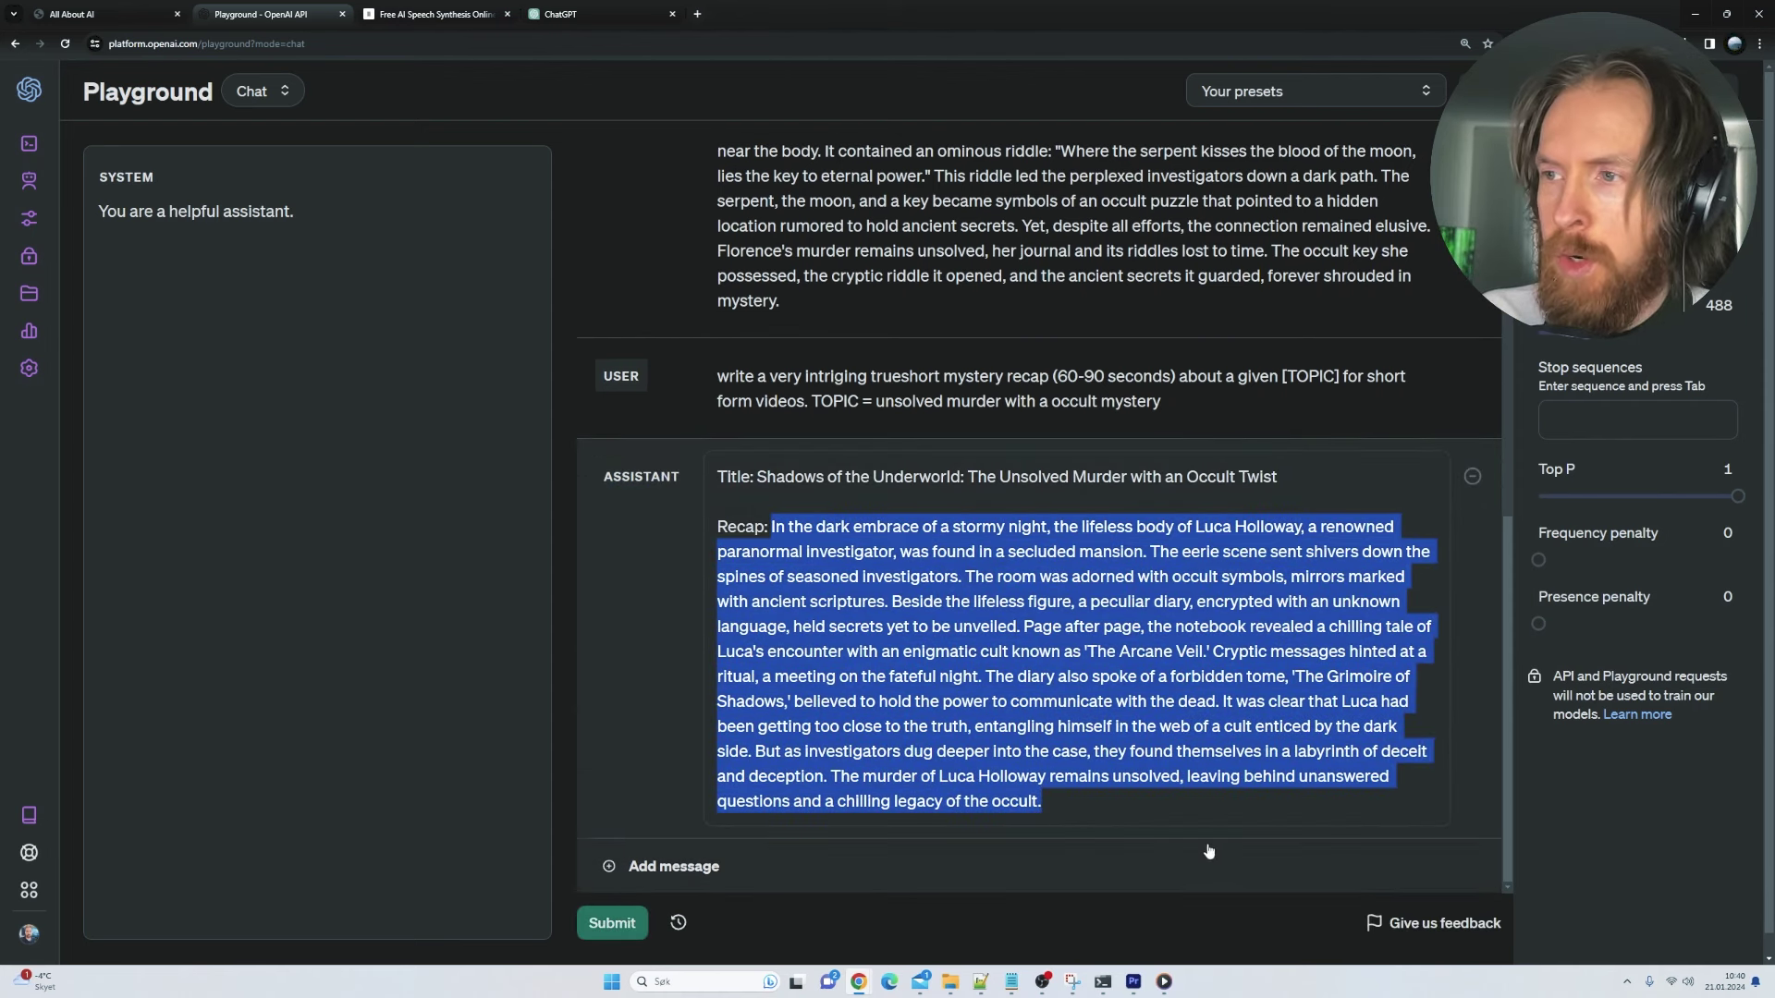
pyautogui.click(1071, 765)
pyautogui.scroll(4, 1070, 763)
pyautogui.click(1022, 739)
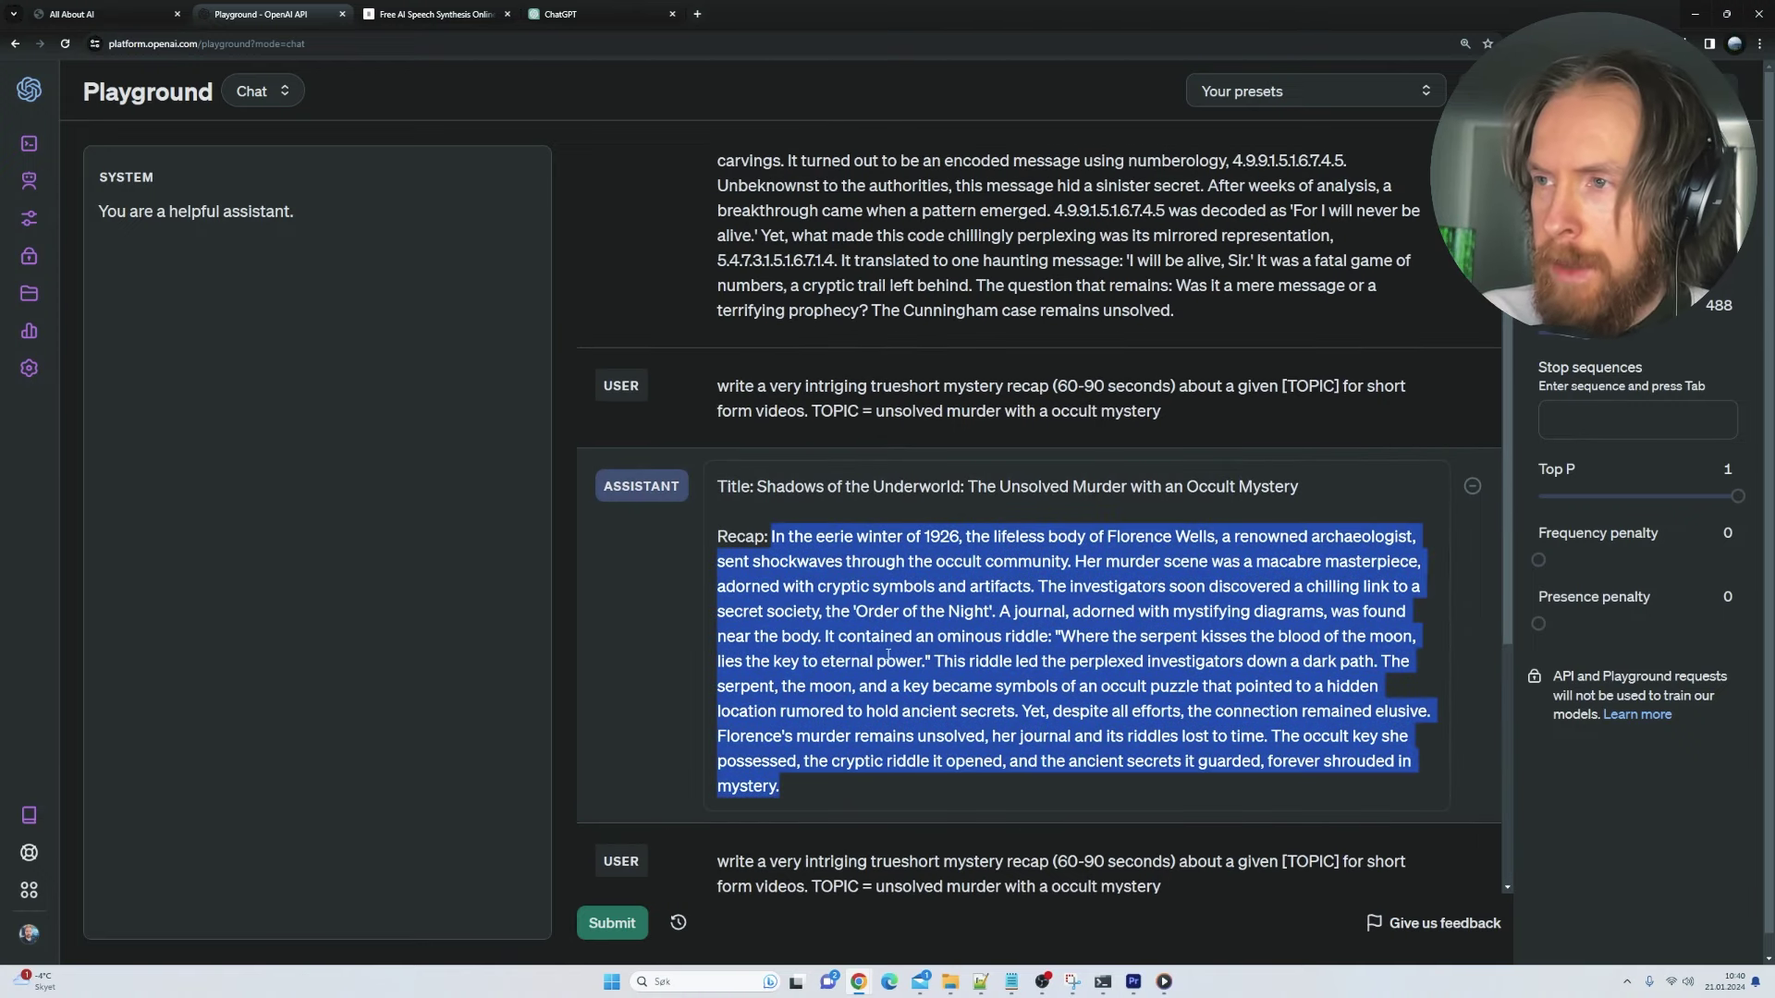
# Step: Show the 1926 occult recap in the ElevenLabs Speech Synthesis Text box
pyautogui.click(401, 13)
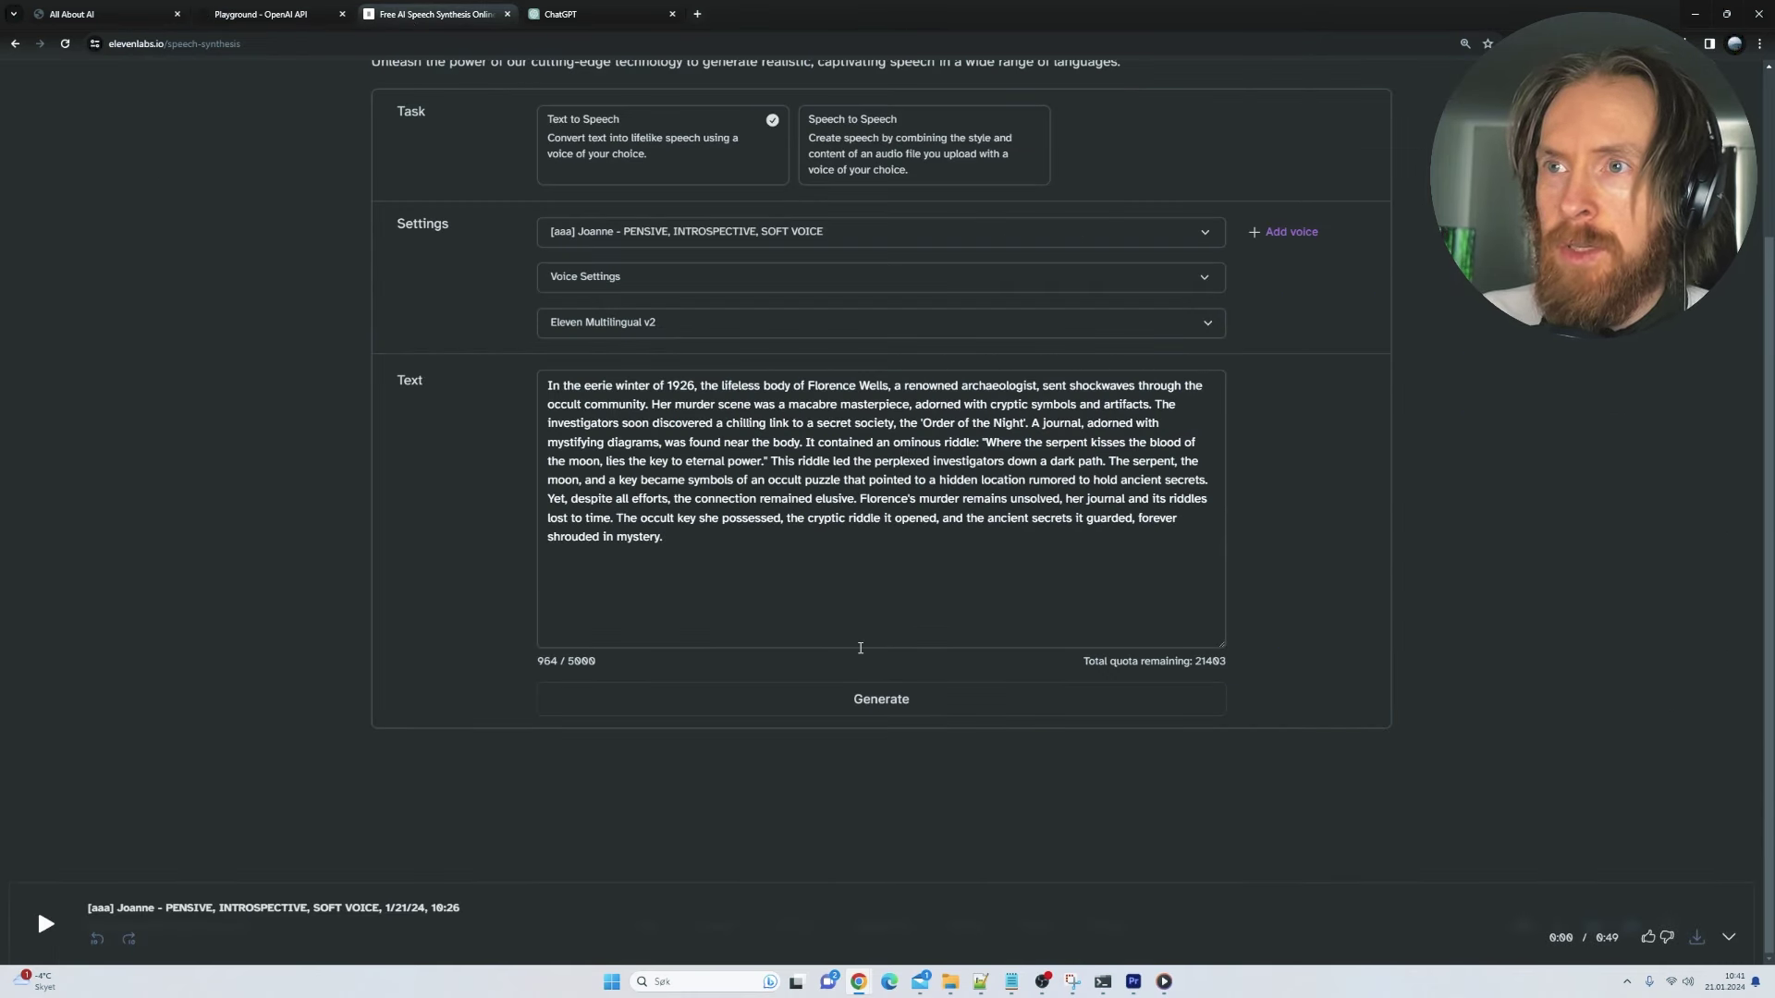
pyautogui.scroll(2, 861, 648)
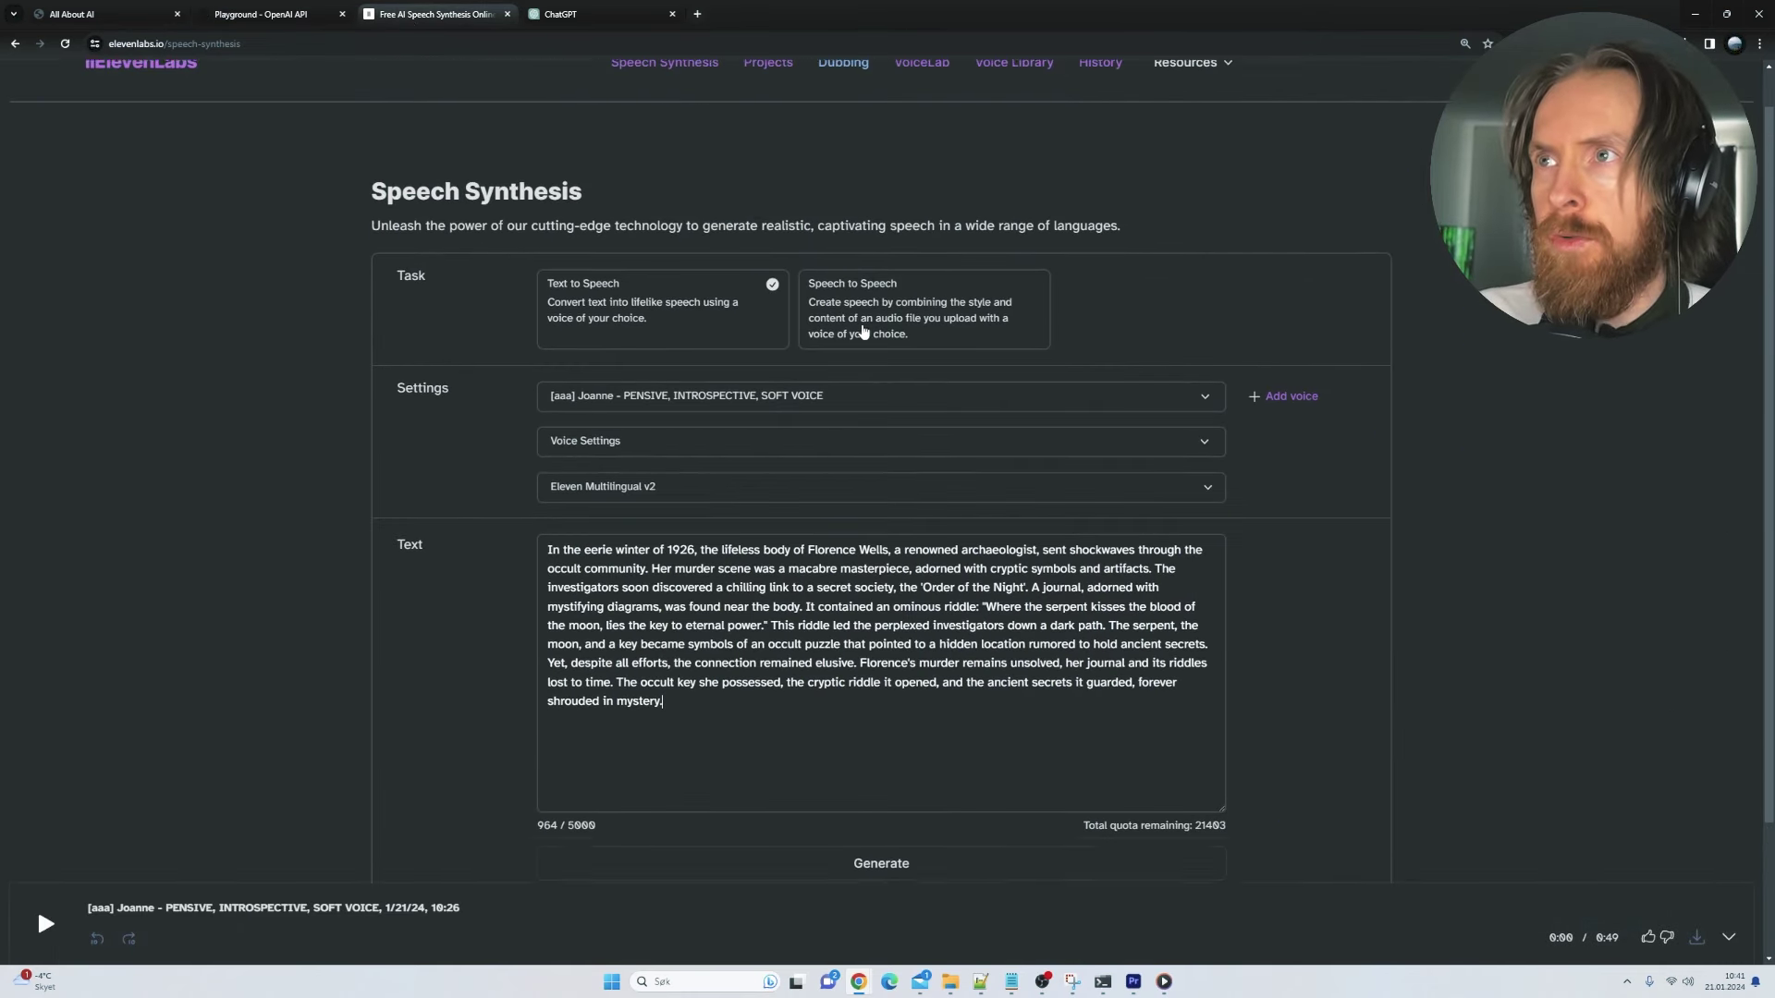
pyautogui.scroll(-1, 604, 465)
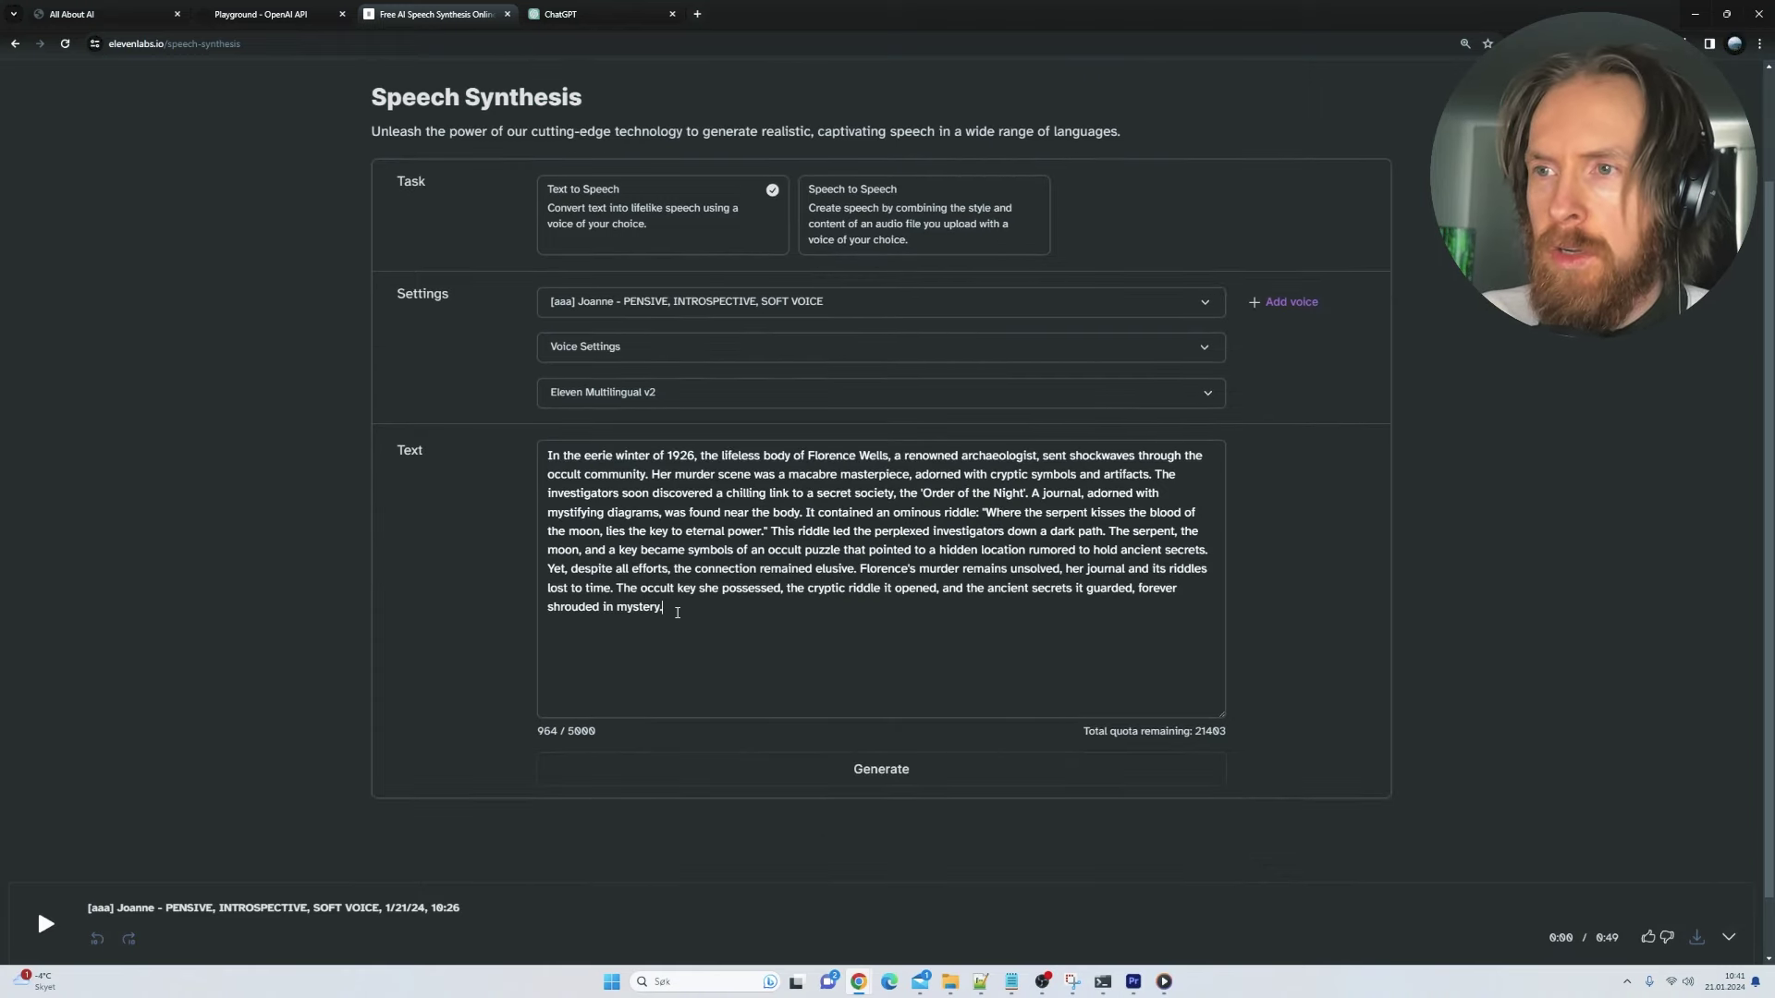
pyautogui.moveTo(668, 614); pyautogui.dragTo(545, 449)
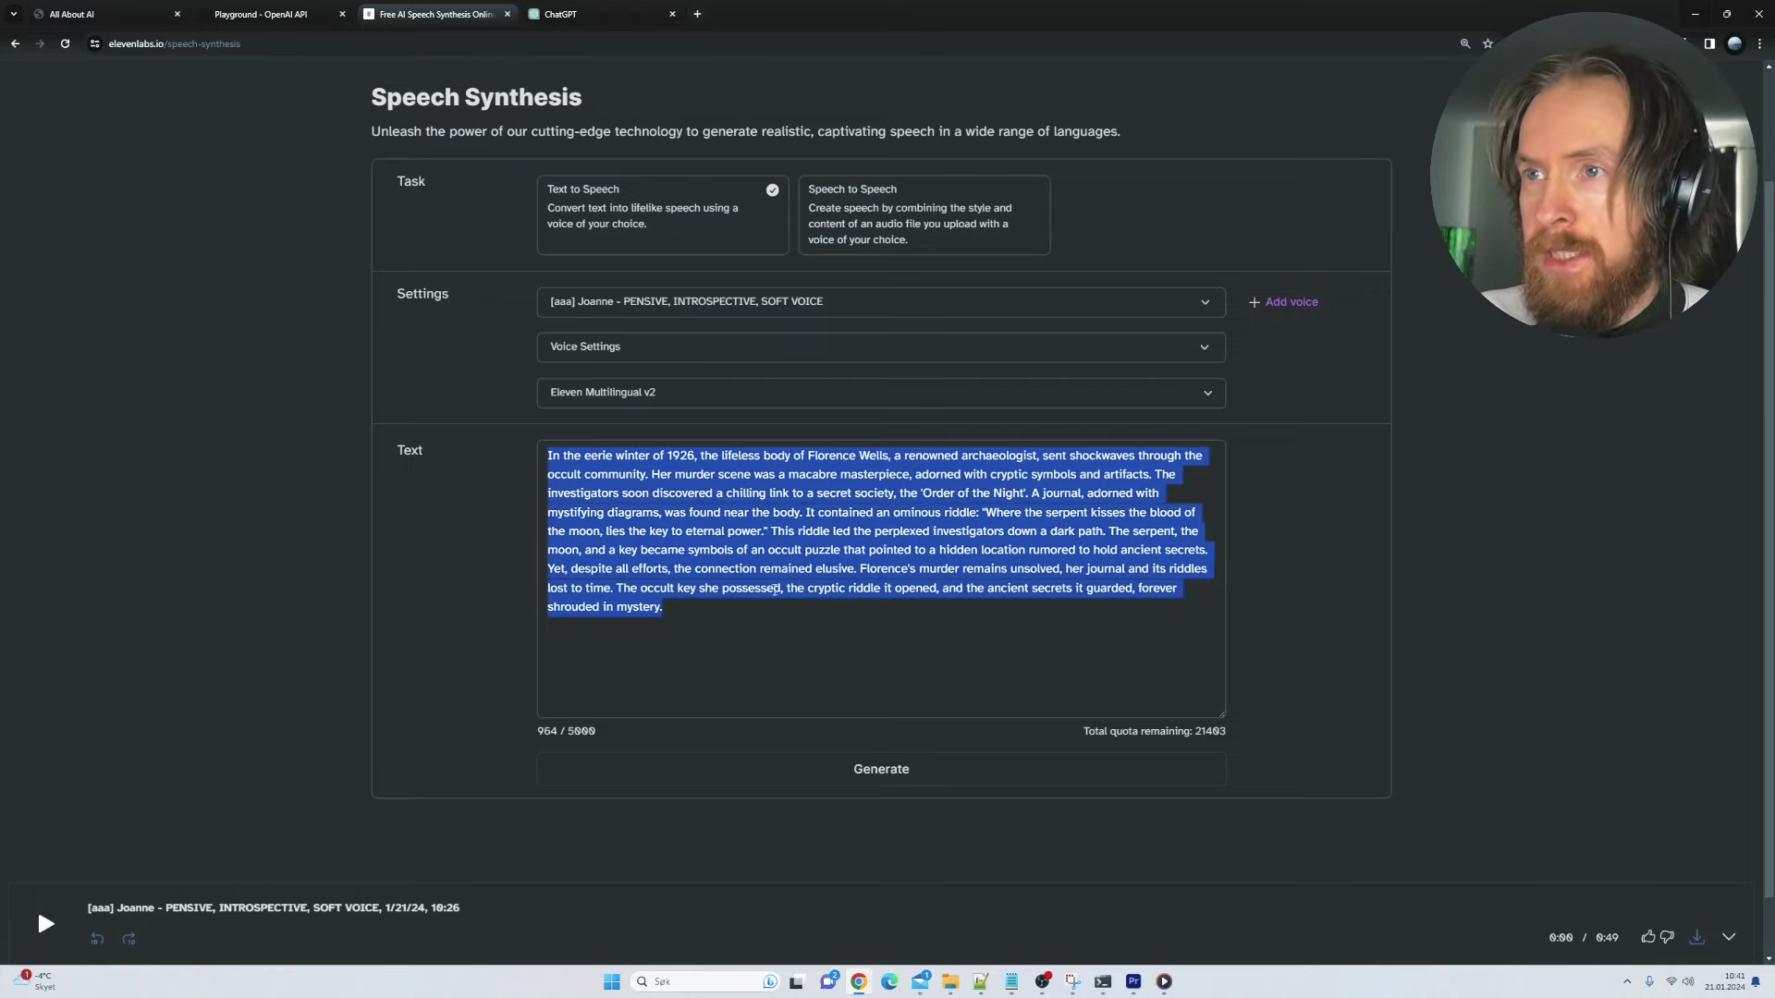
pyautogui.click(783, 606)
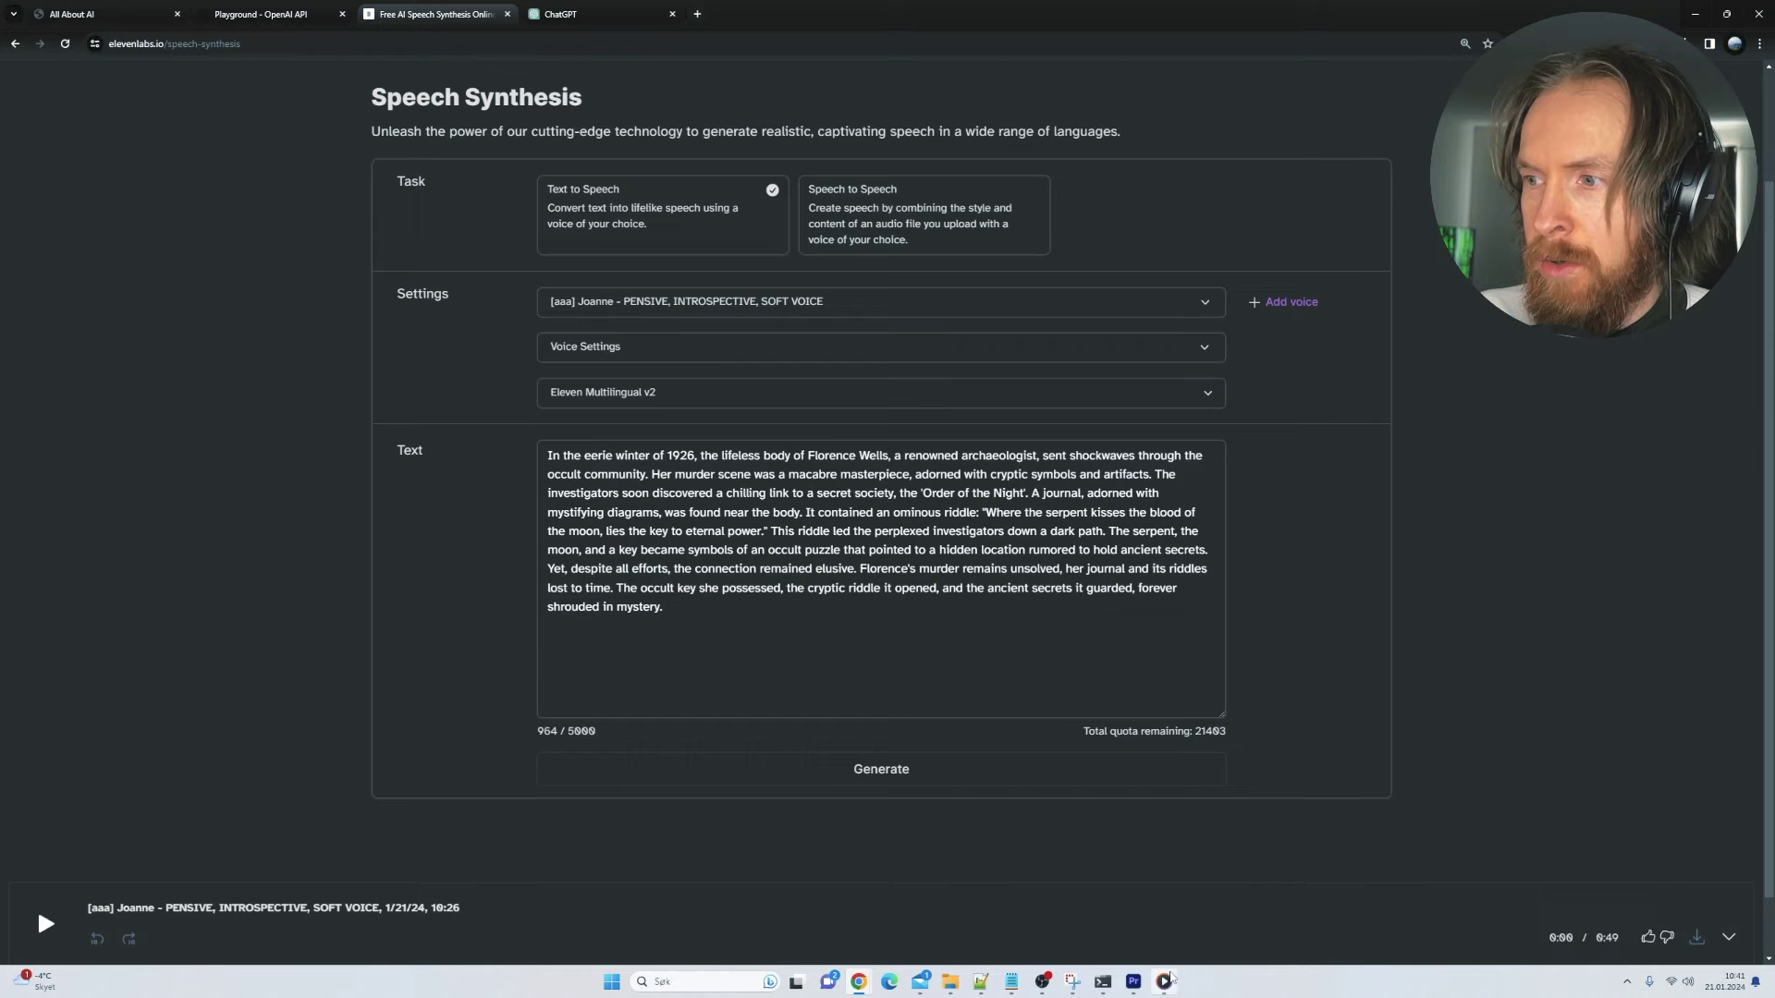
pyautogui.click(1166, 980)
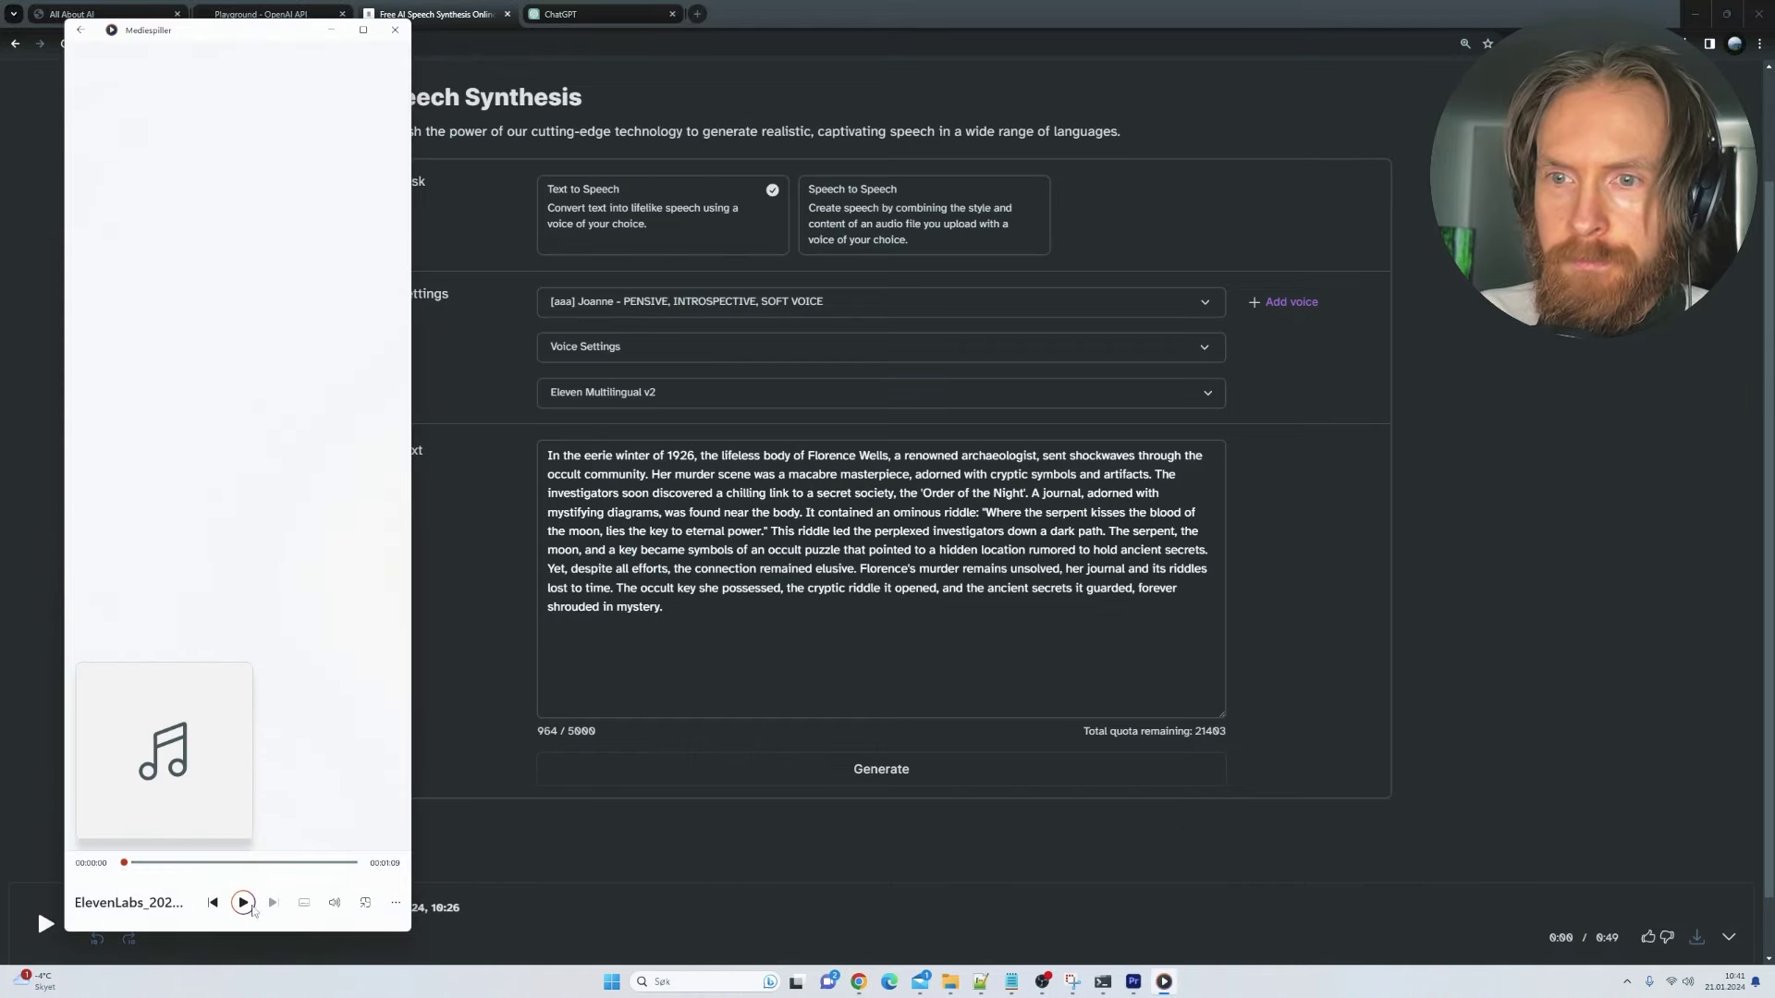
pyautogui.click(244, 904)
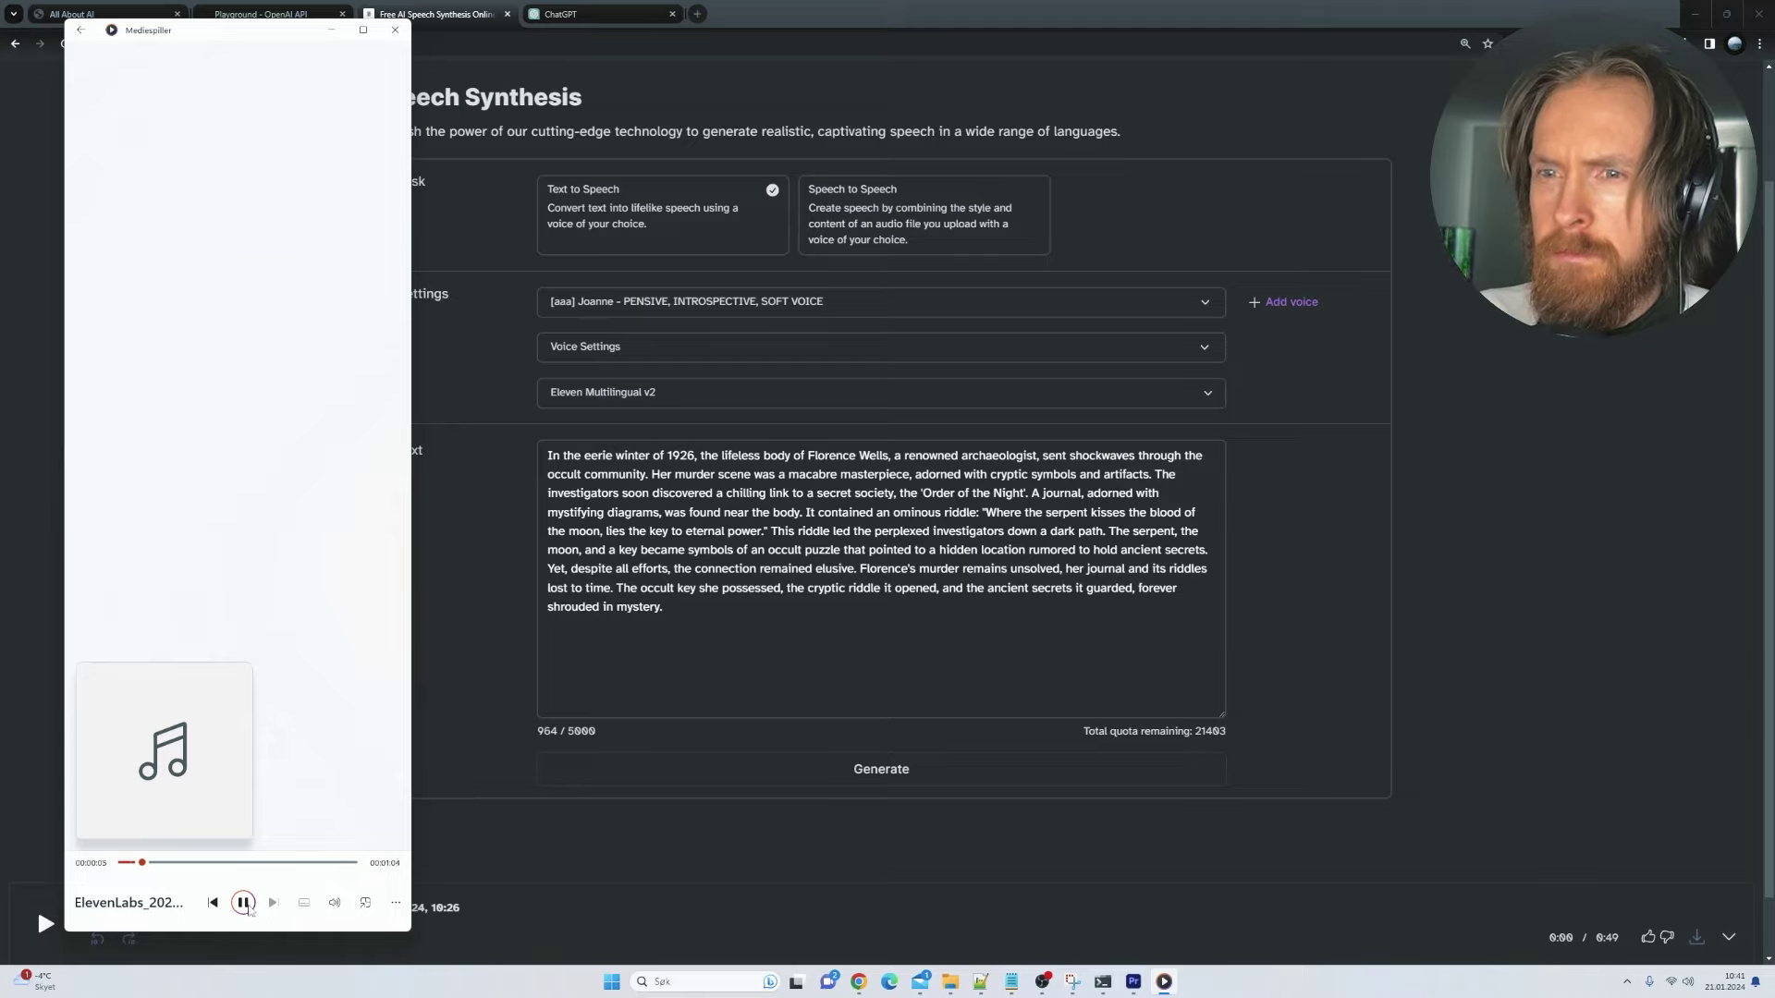
pyautogui.click(248, 904)
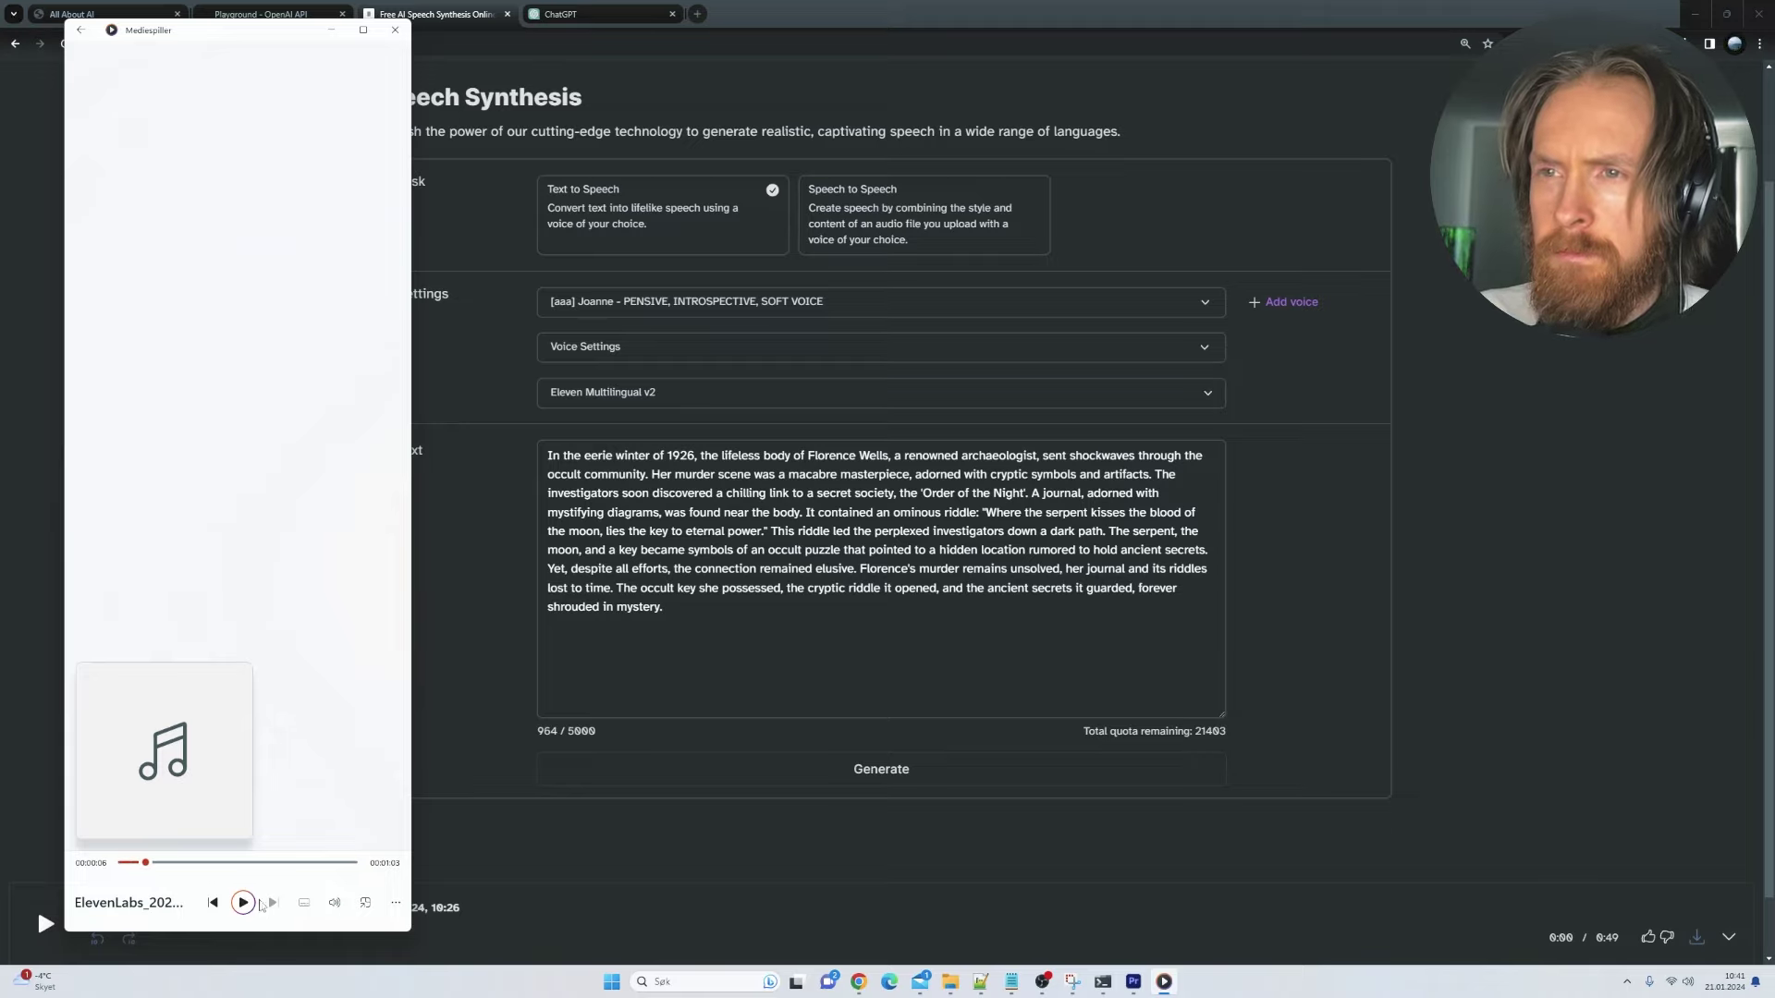
pyautogui.click(481, 631)
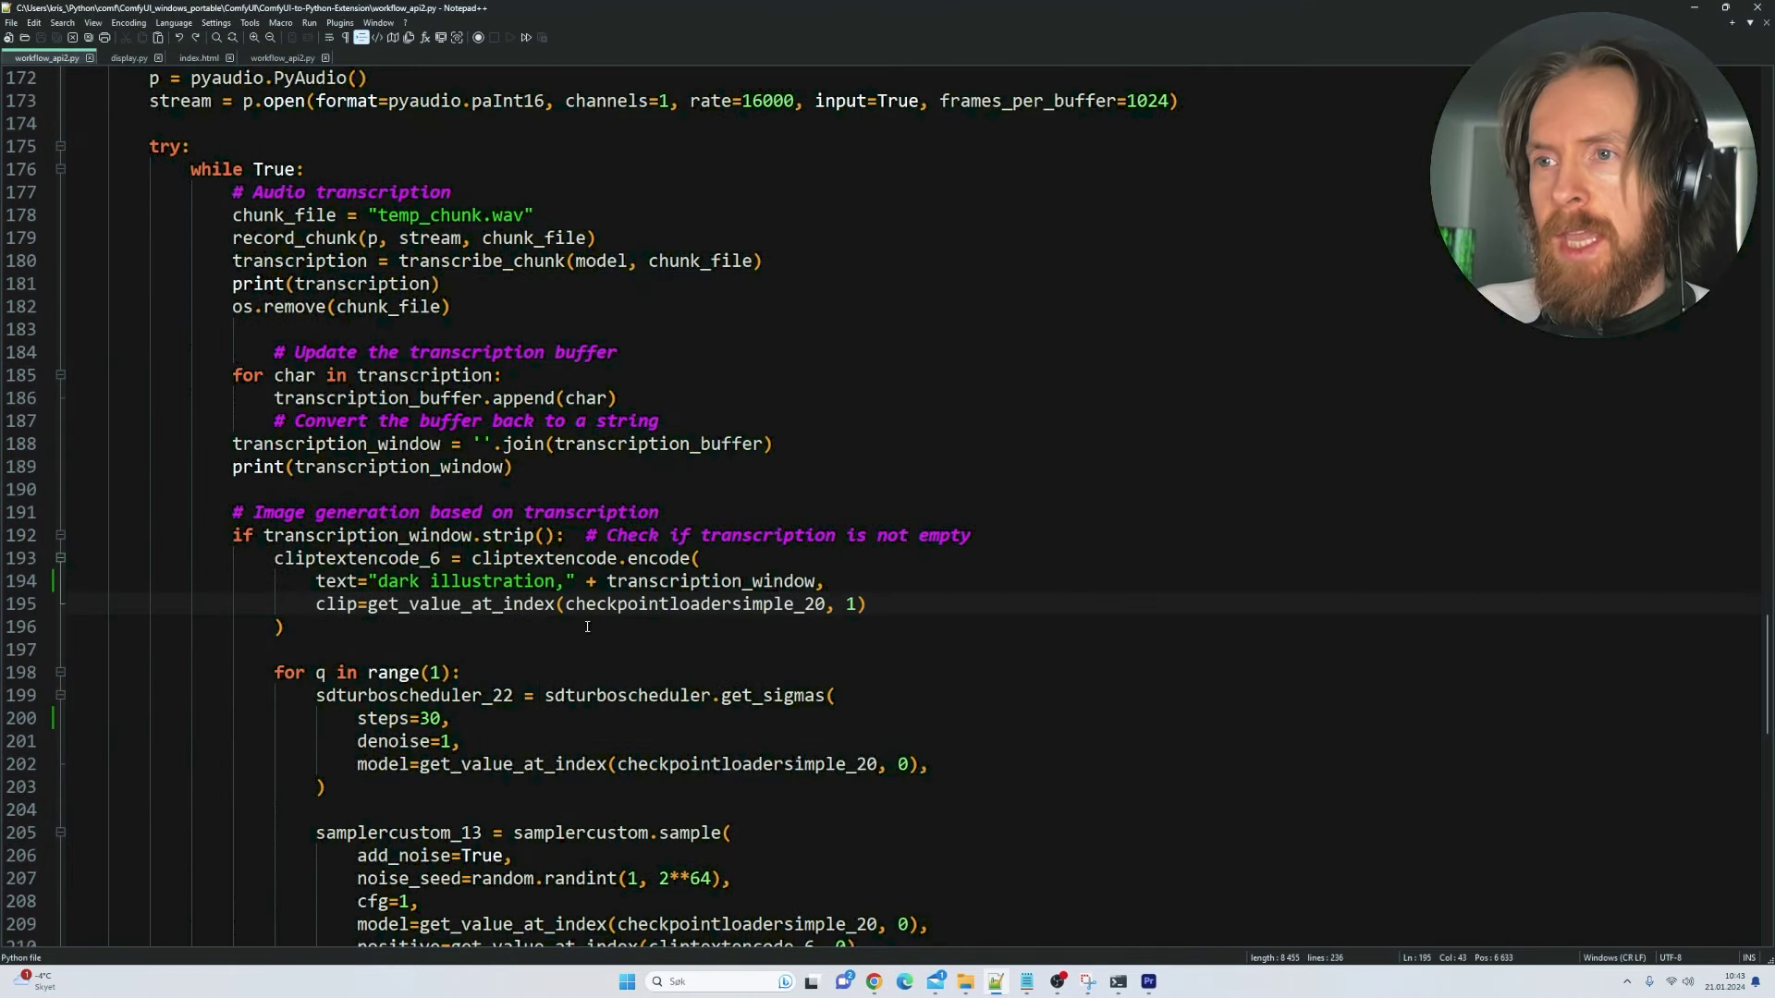
# Step: Highlight the 'dark illustration,' prefix and transcription_window in workflow_api2.py's text= line
pyautogui.moveTo(569, 589)
pyautogui.mouseDown()
pyautogui.moveTo(378, 584)
pyautogui.moveTo(506, 584)
pyautogui.mouseUp()
pyautogui.click(432, 583)
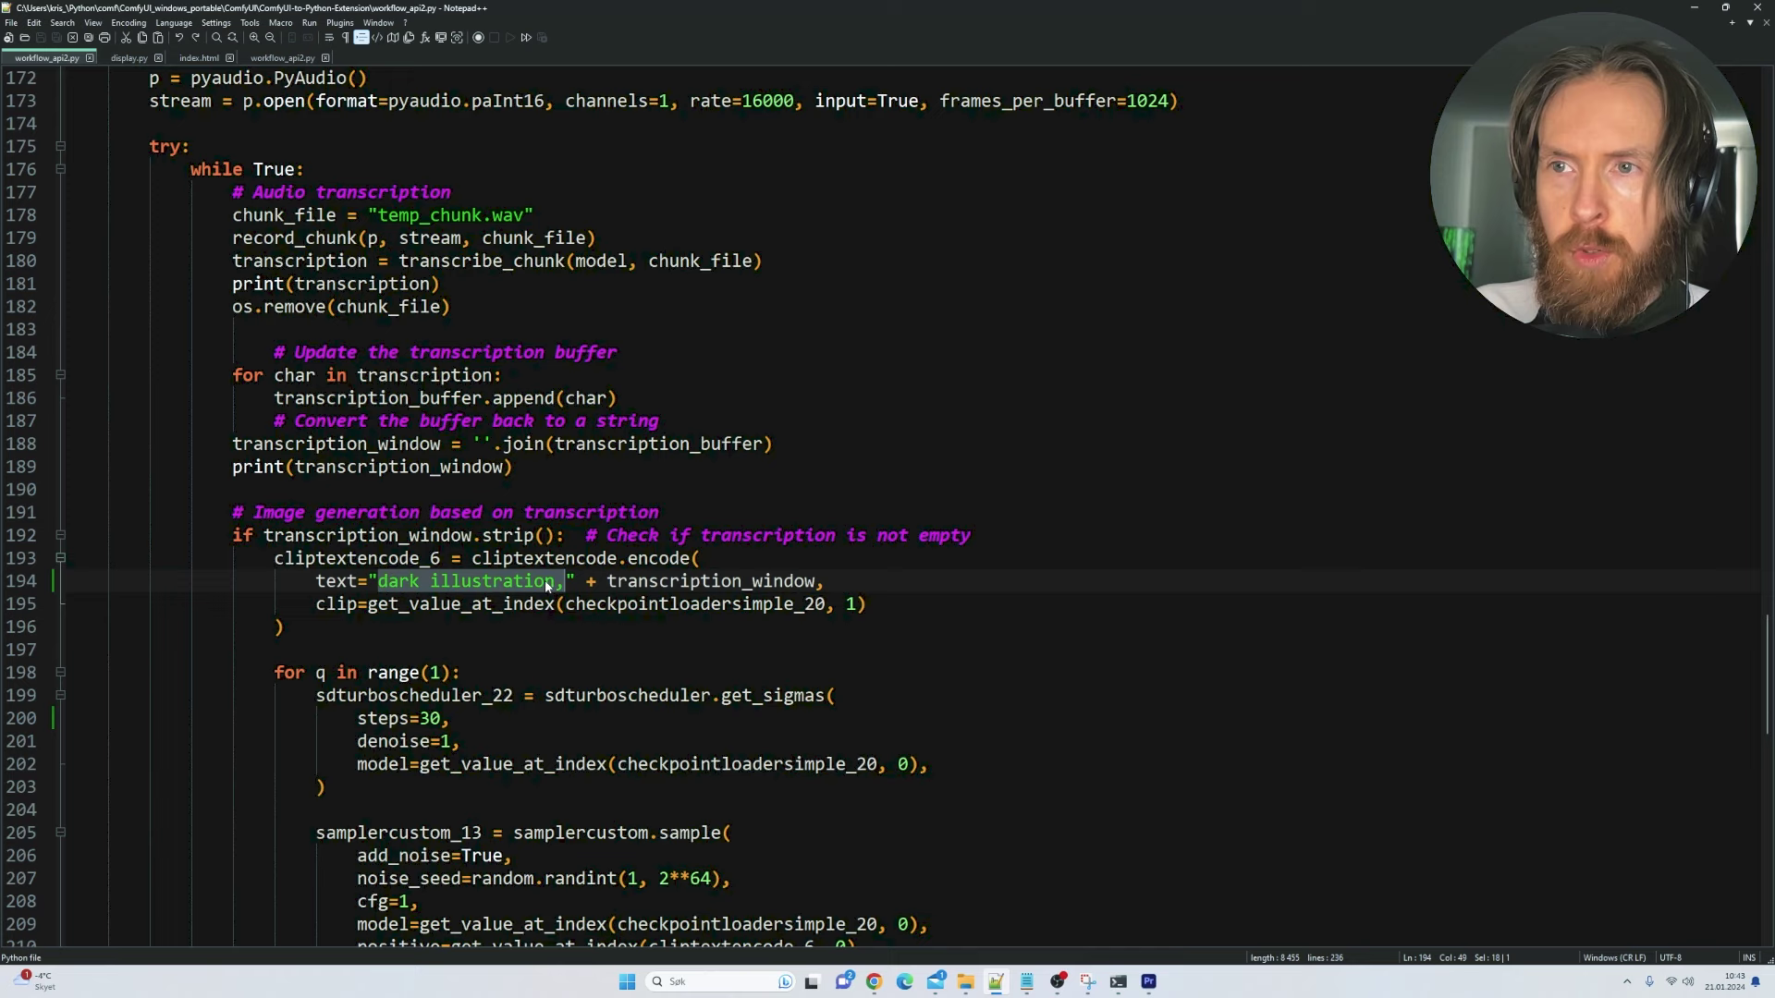
pyautogui.click(576, 584)
pyautogui.moveTo(608, 582); pyautogui.dragTo(823, 582)
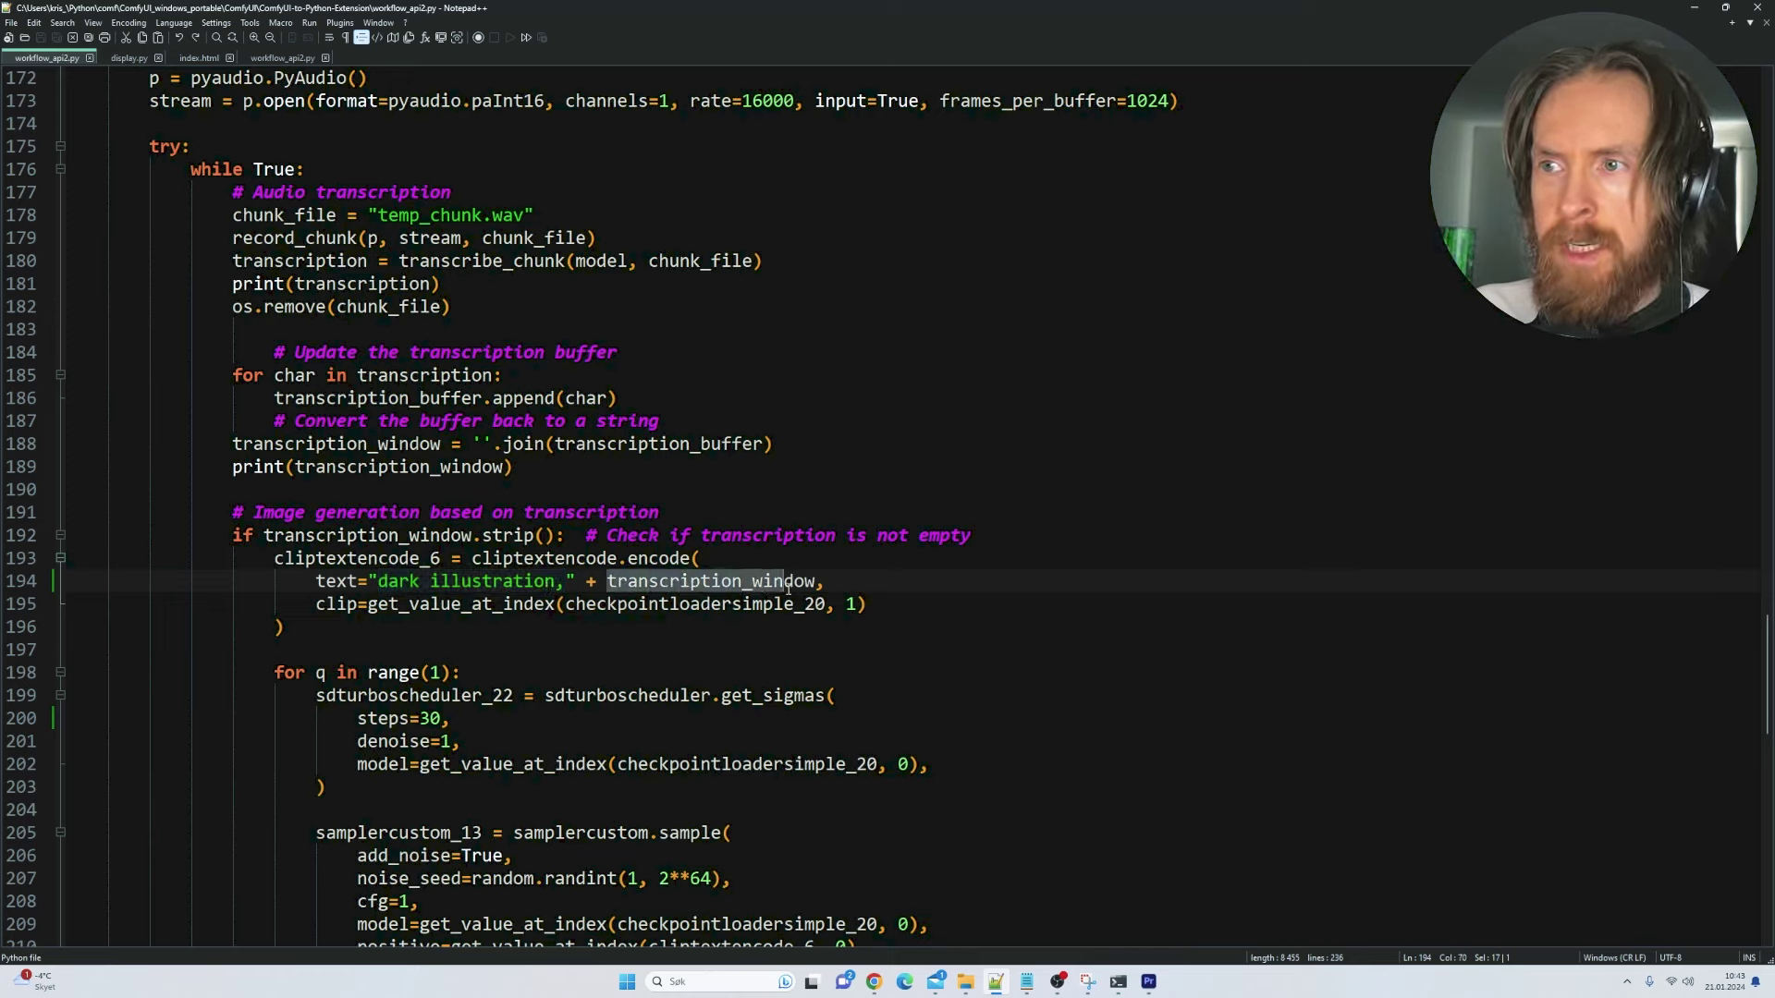
pyautogui.click(1015, 627)
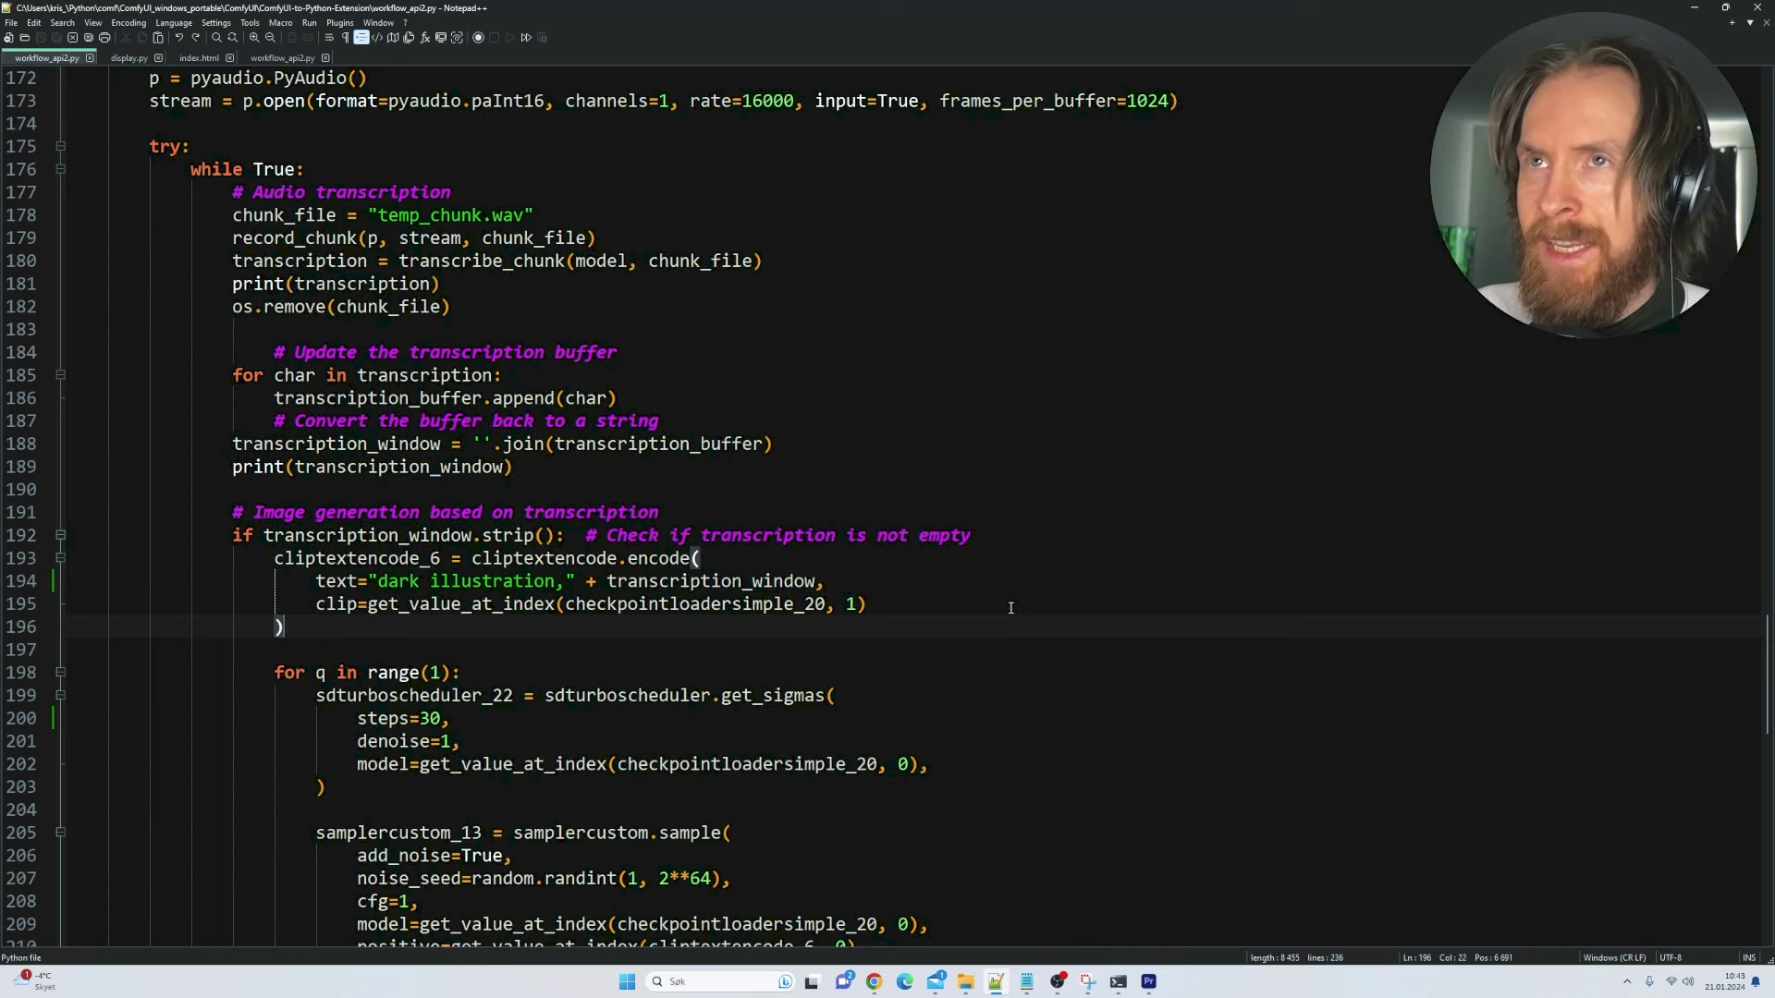
pyautogui.moveTo(874, 982)
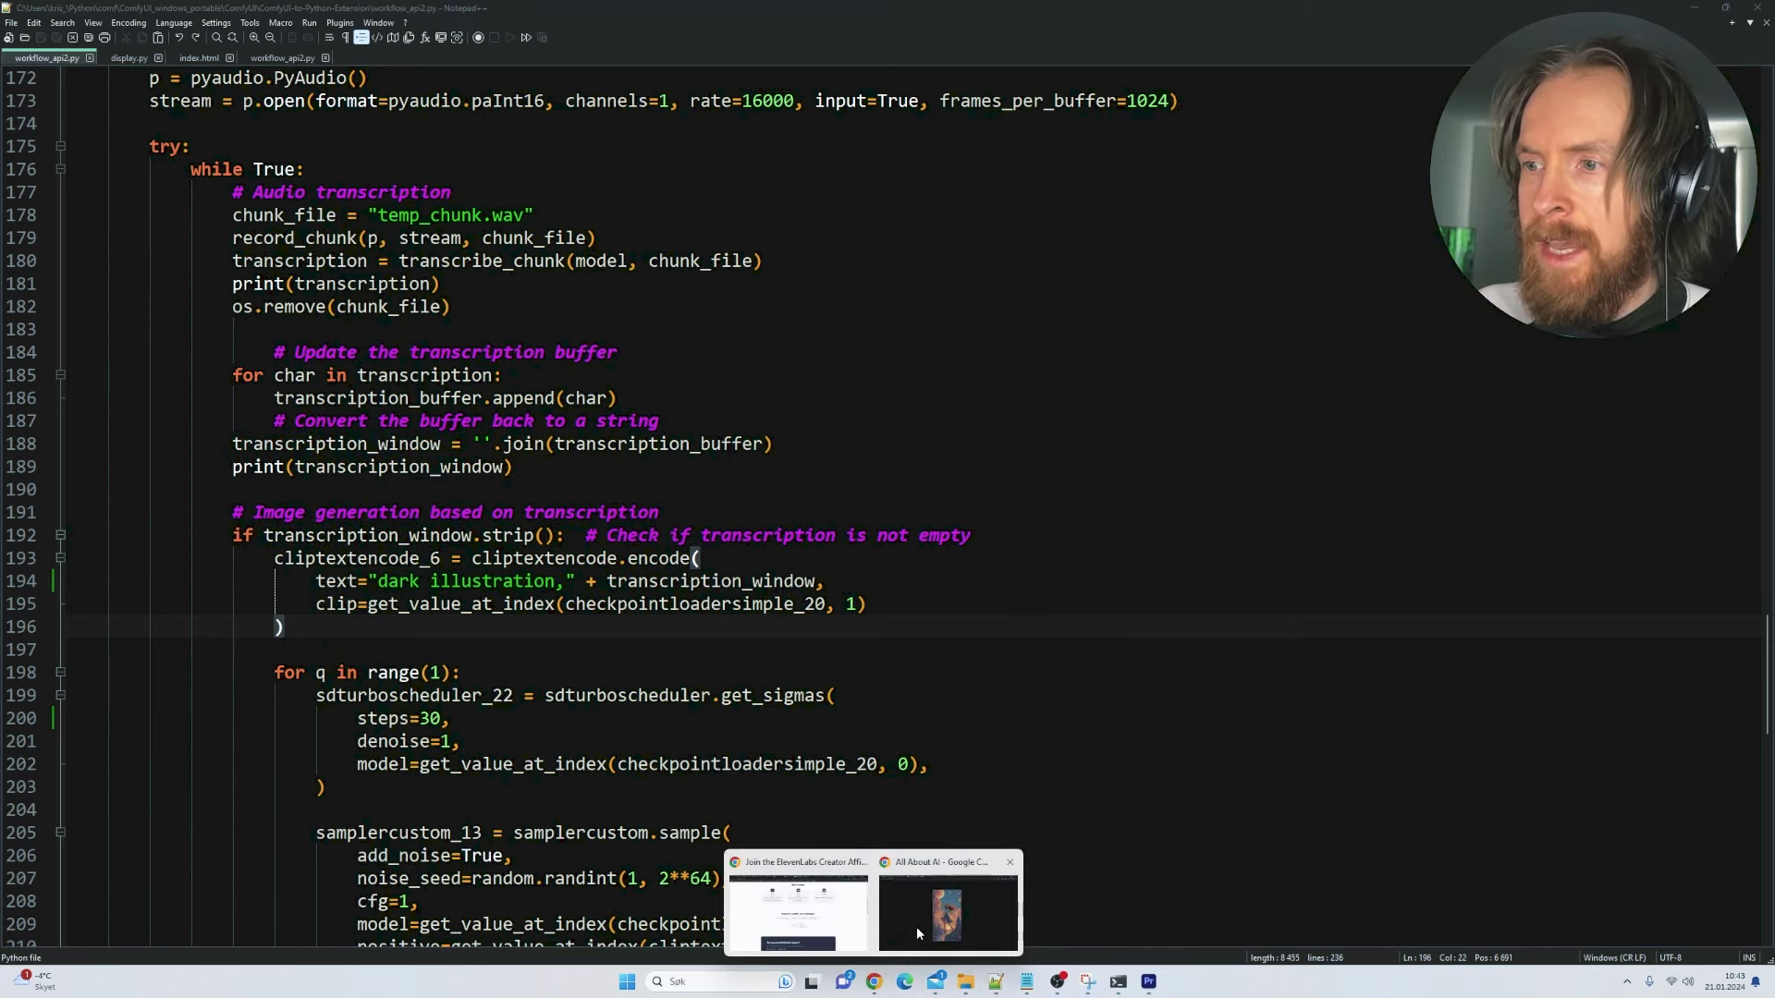
# Step: View the generated image at 127.0.0.1:5000, then bring up the PowerShell script window
pyautogui.click(917, 926)
pyautogui.moveTo(1119, 982)
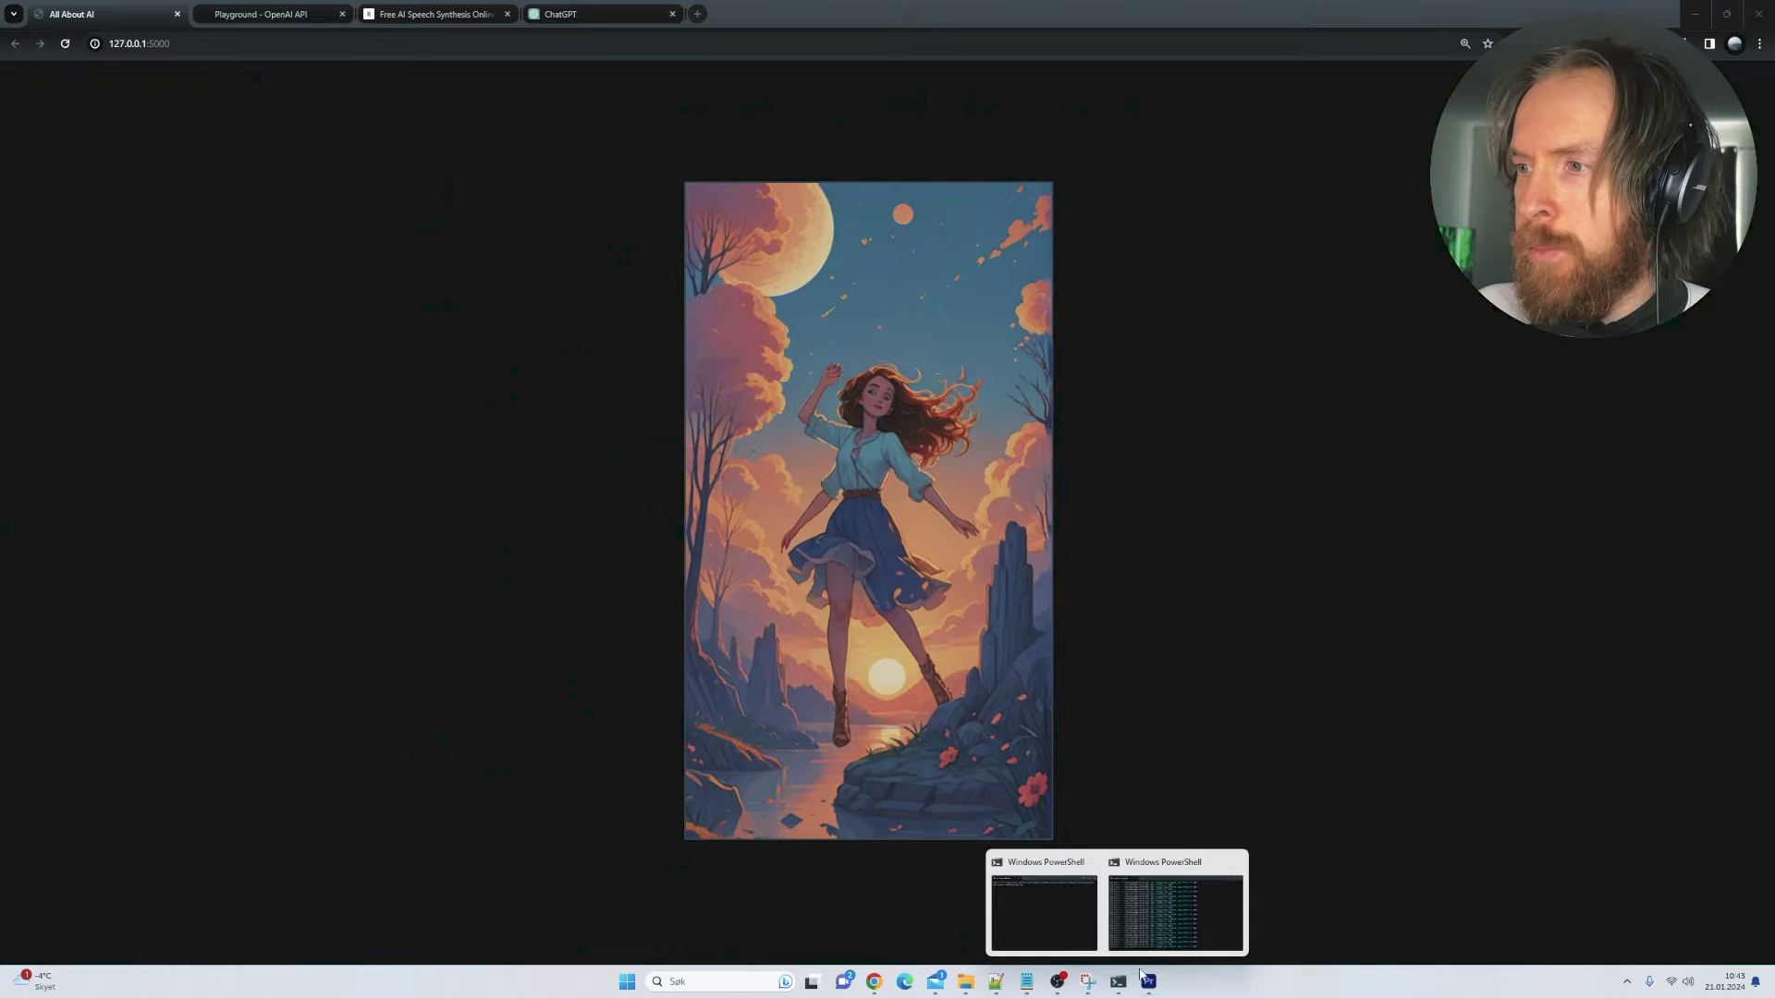
pyautogui.click(1090, 930)
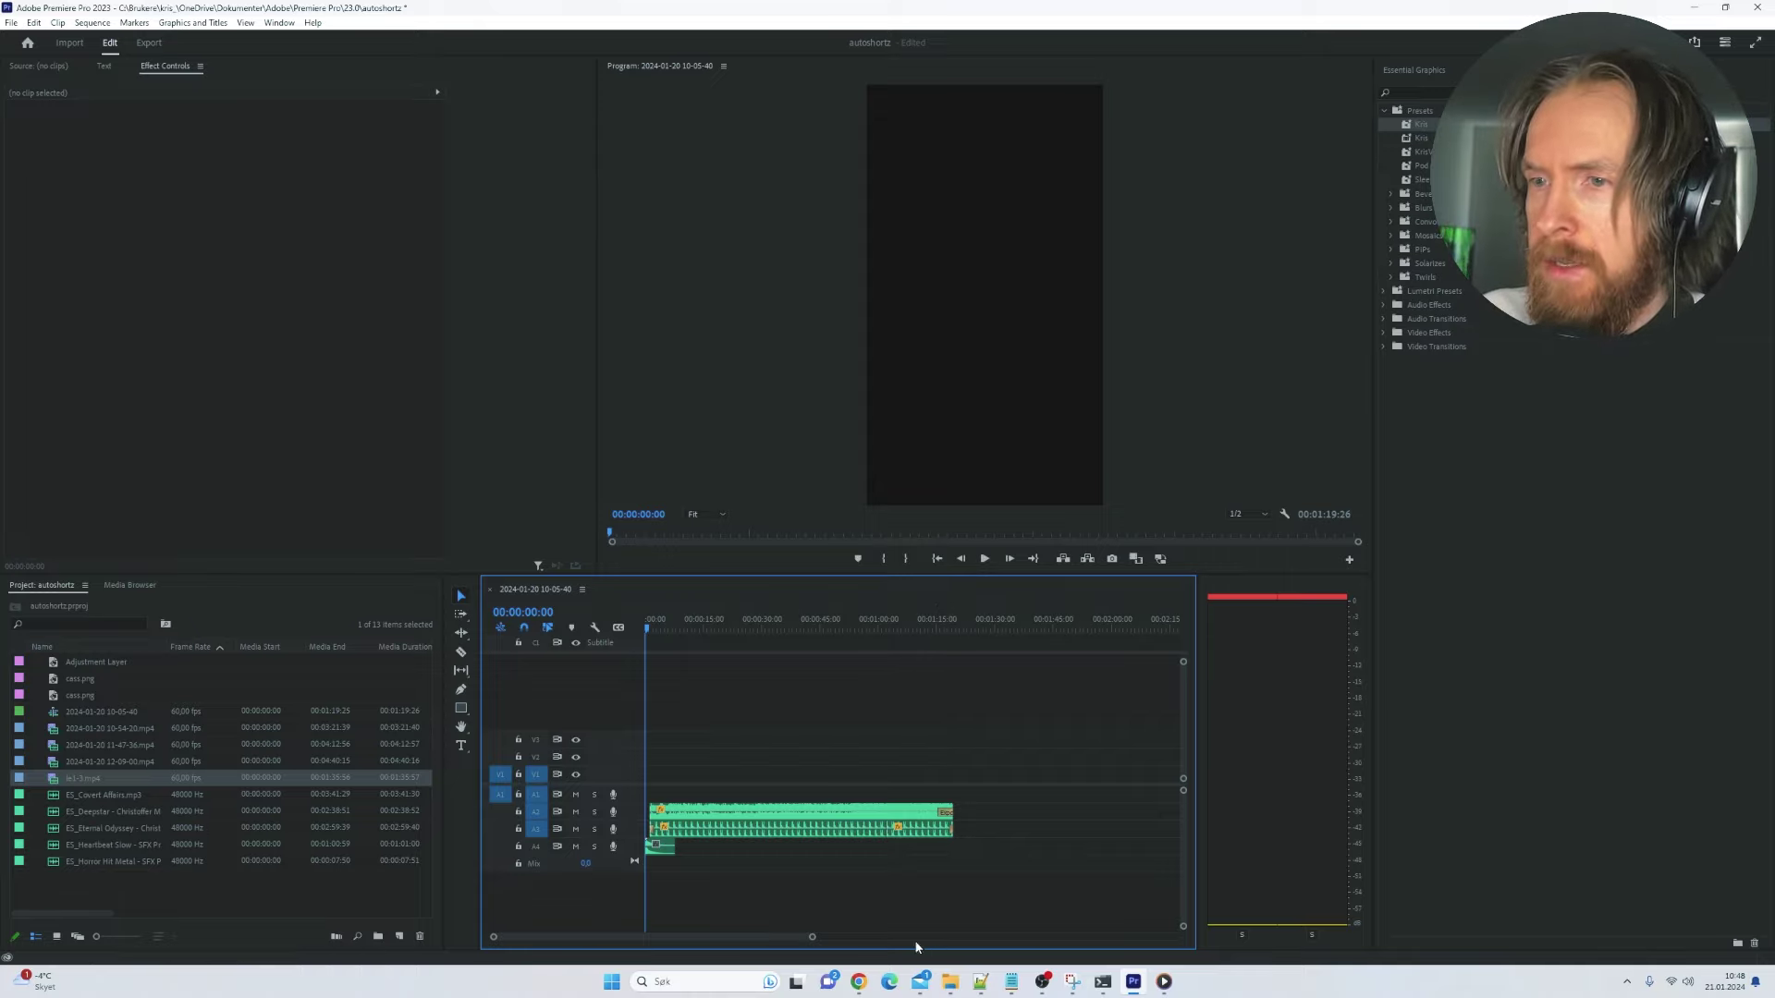
# Step: Add the image clip above the narration, paste its attributes, and trim it to the audio end
pyautogui.moveTo(87, 778)
pyautogui.mouseDown()
pyautogui.moveTo(685, 727)
pyautogui.moveTo(711, 773)
pyautogui.mouseUp()
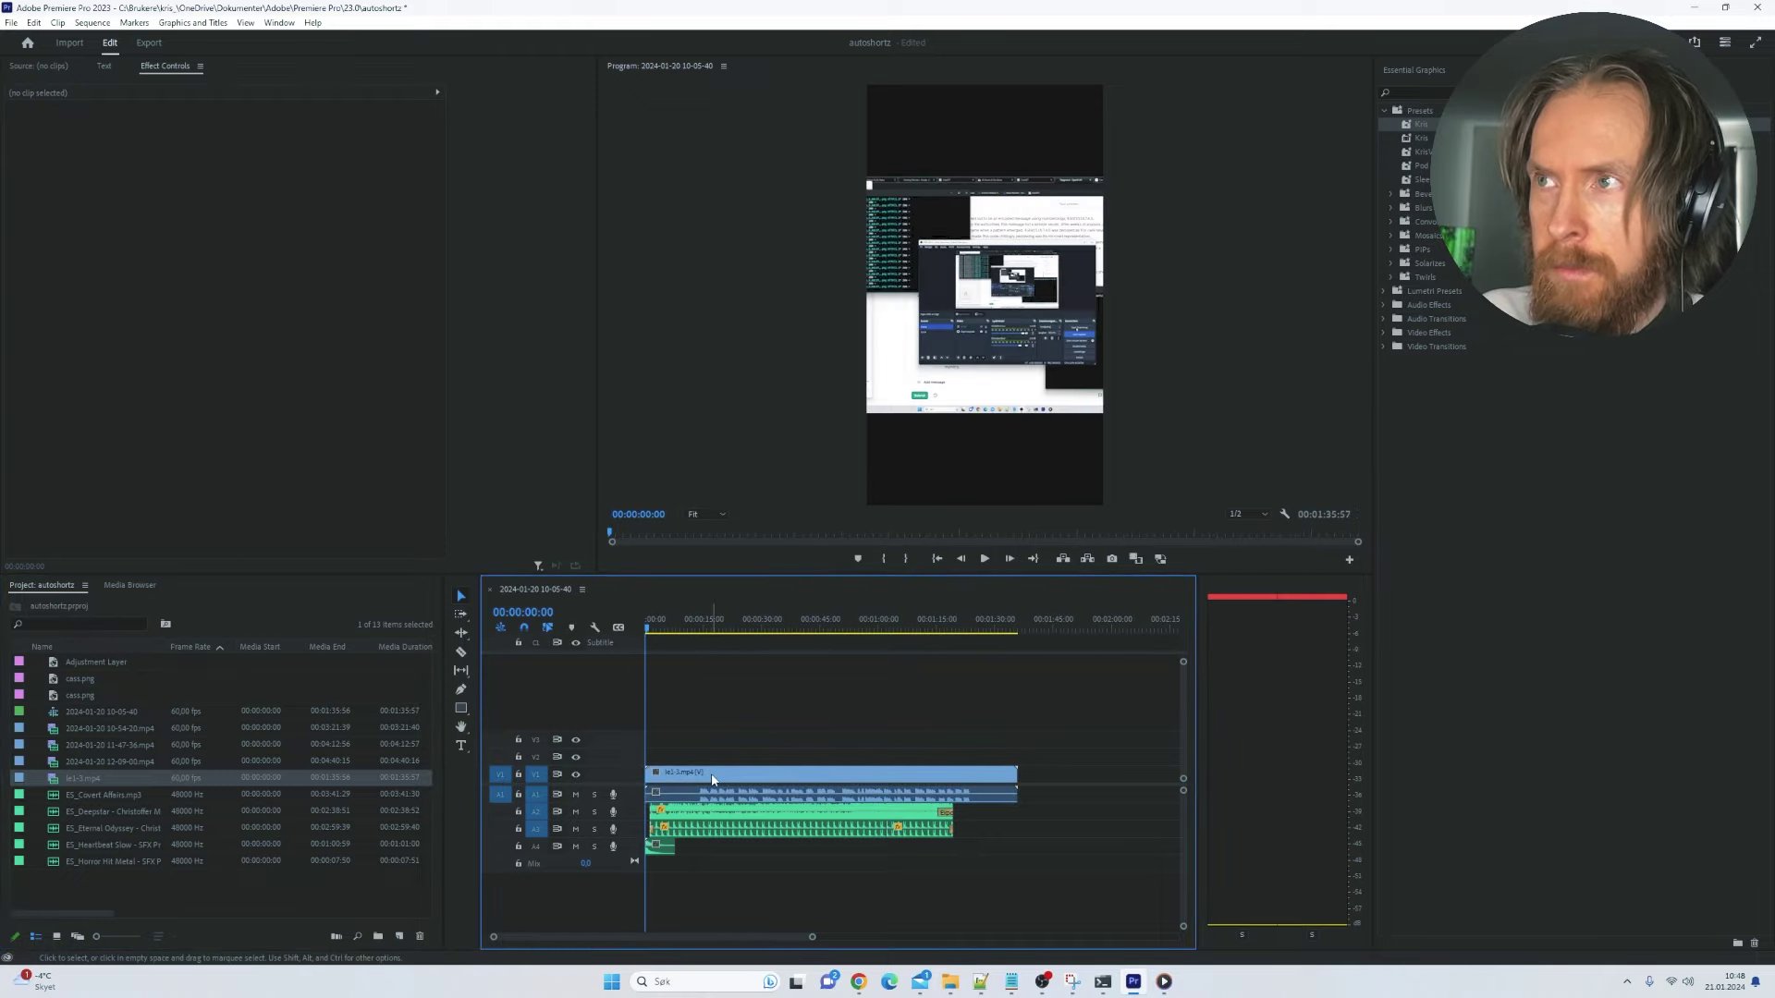
pyautogui.rightClick(720, 785)
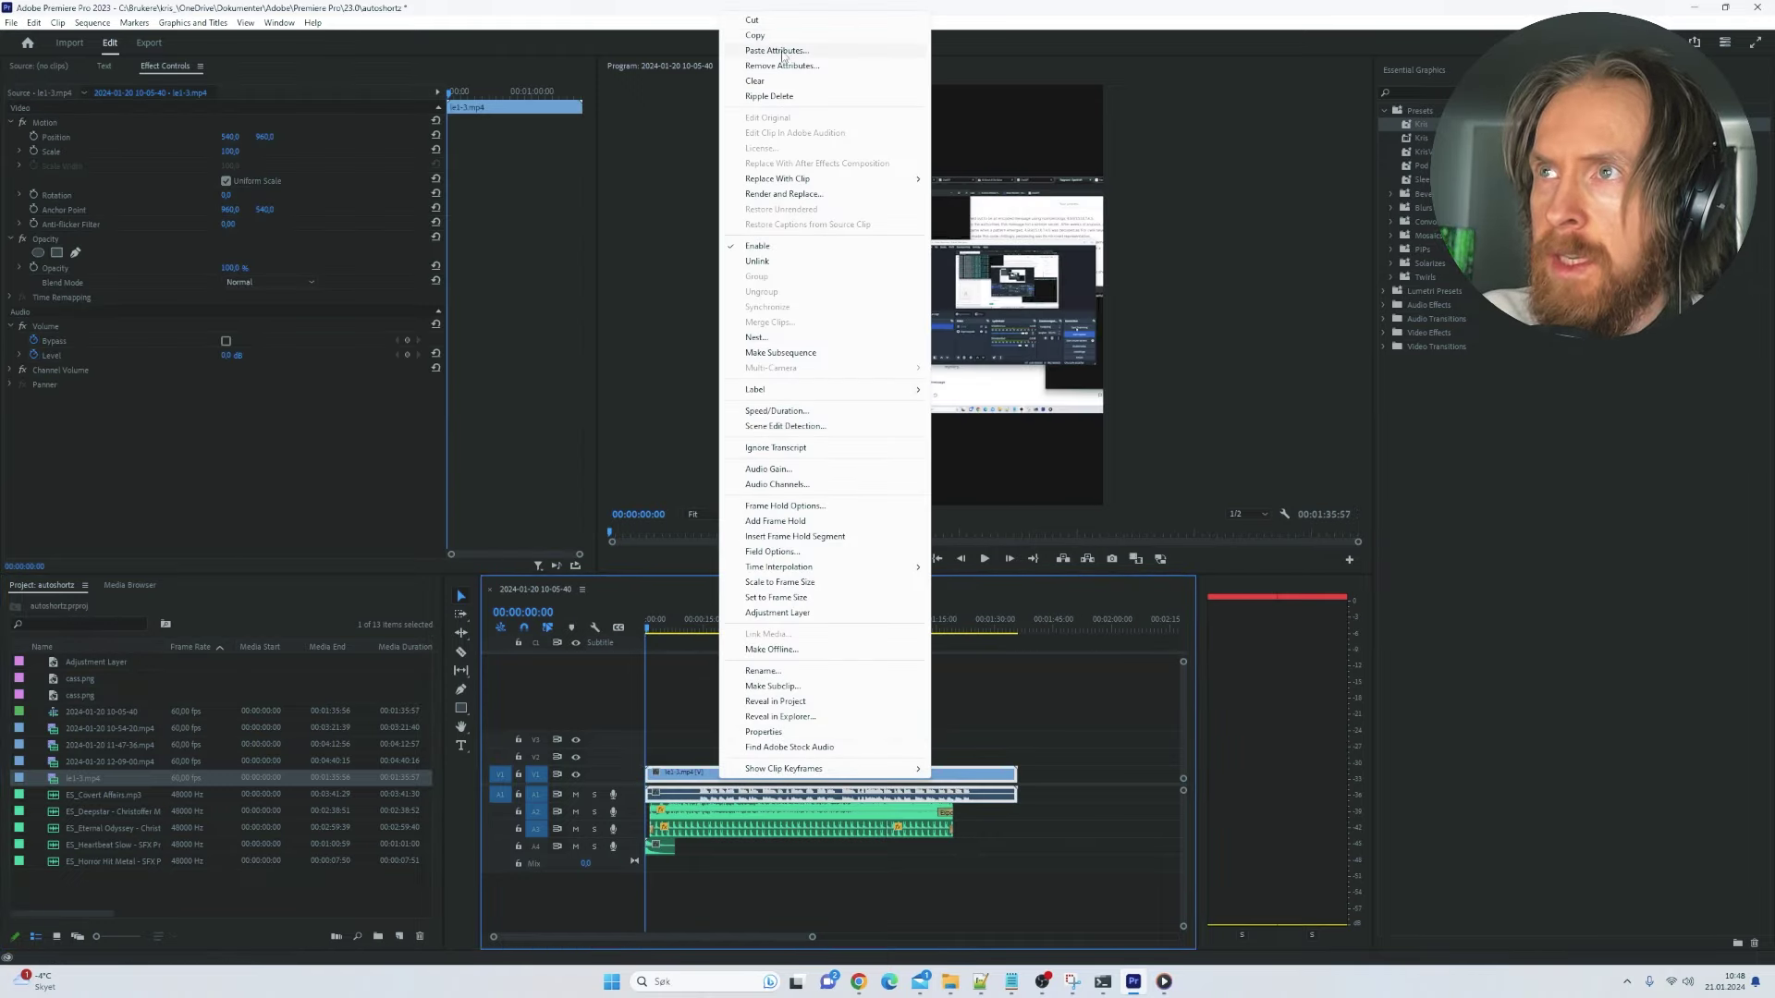
pyautogui.click(783, 53)
pyautogui.click(922, 719)
pyautogui.click(698, 623)
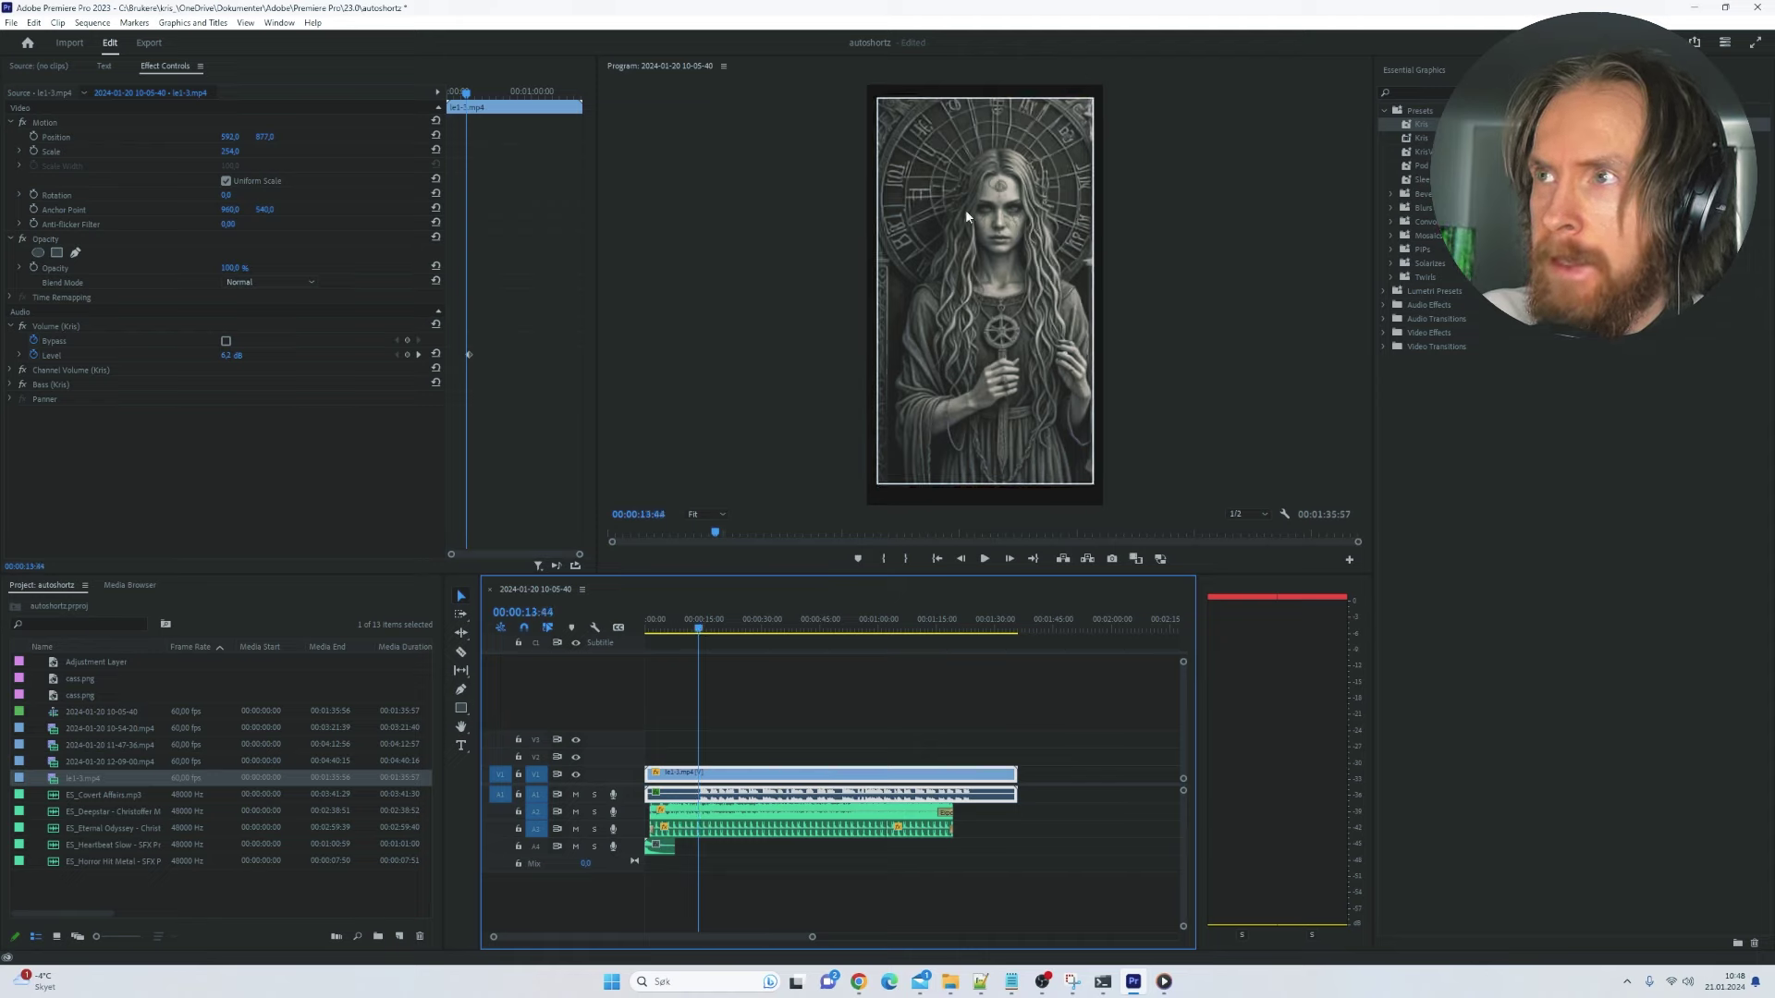
pyautogui.moveTo(650, 773); pyautogui.dragTo(700, 773)
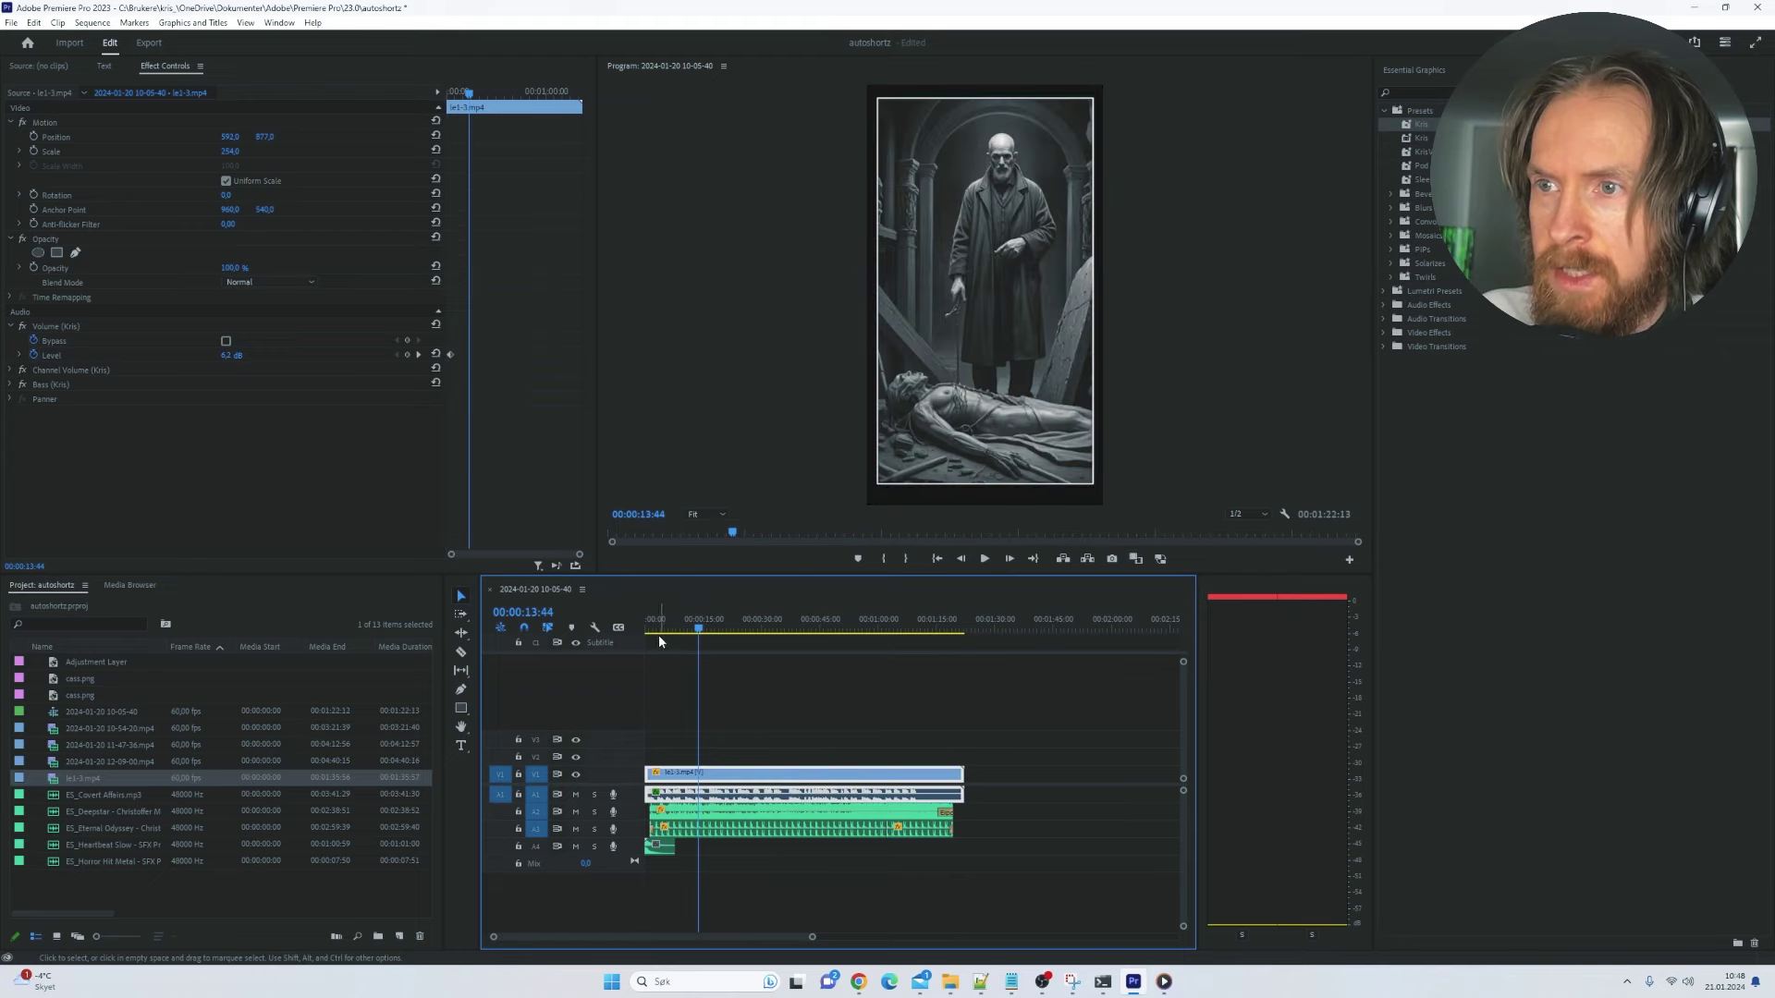
# Step: Preview the sequence from the start, then stop playback
pyautogui.press('Home')
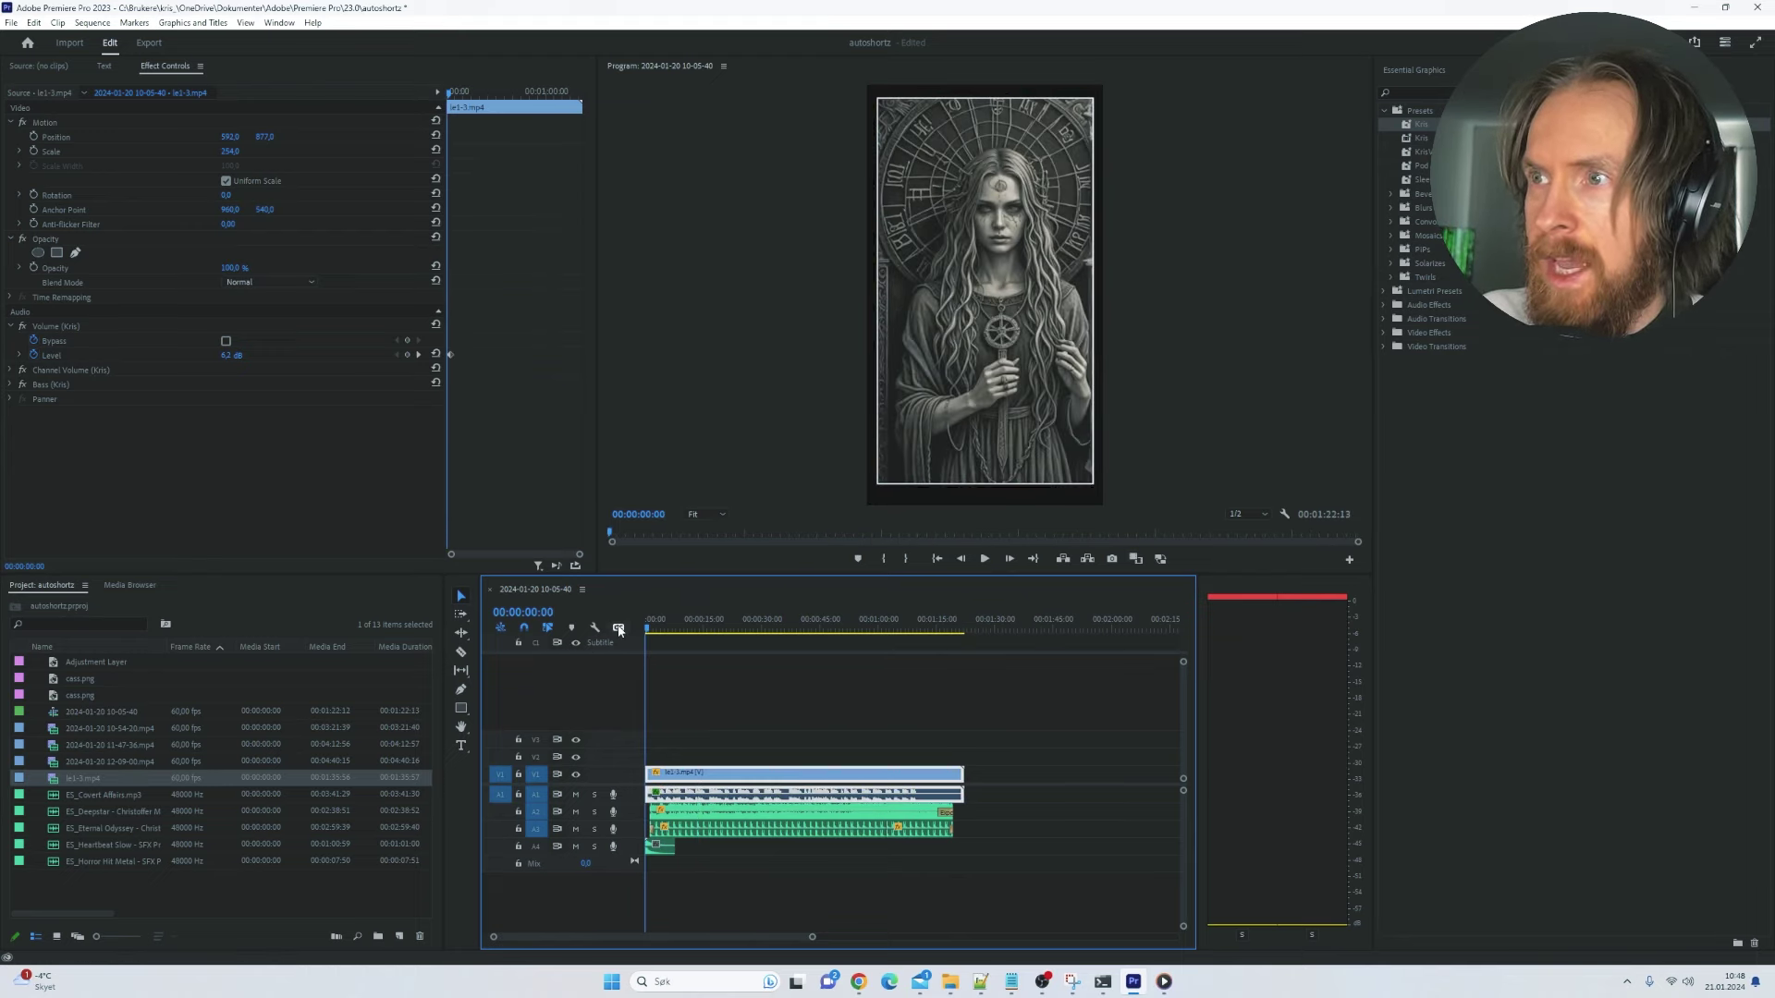
pyautogui.click(985, 560)
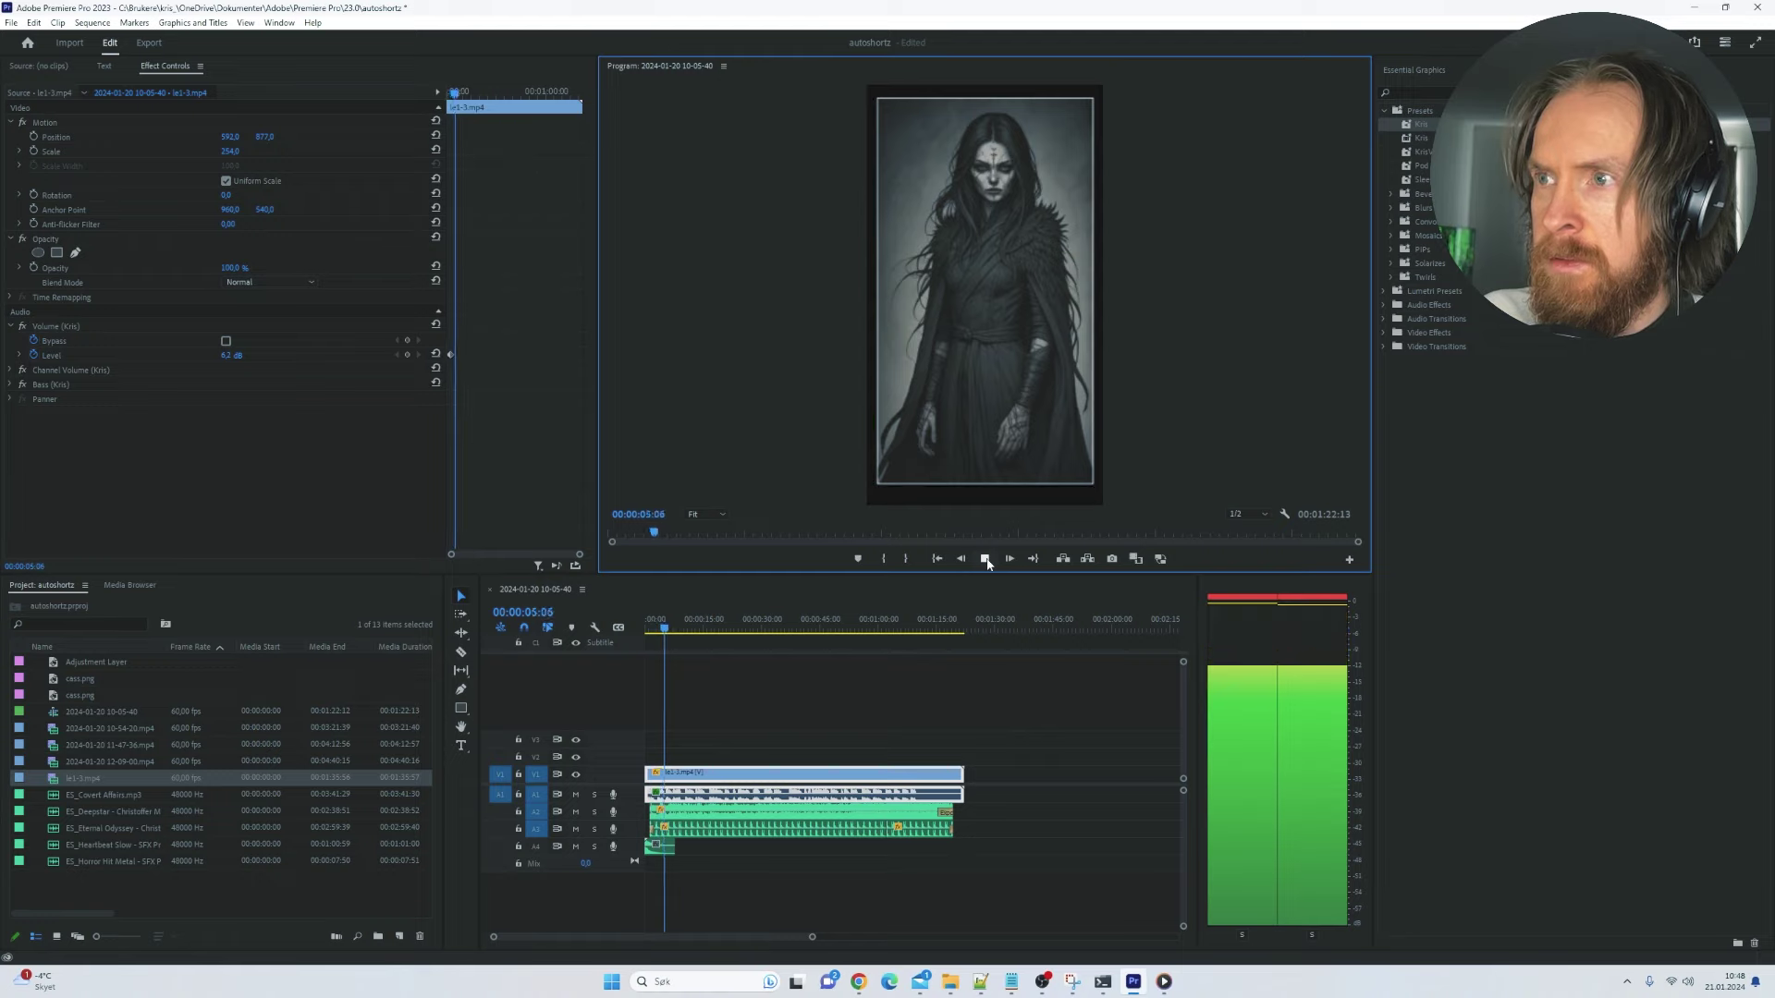
pyautogui.click(986, 560)
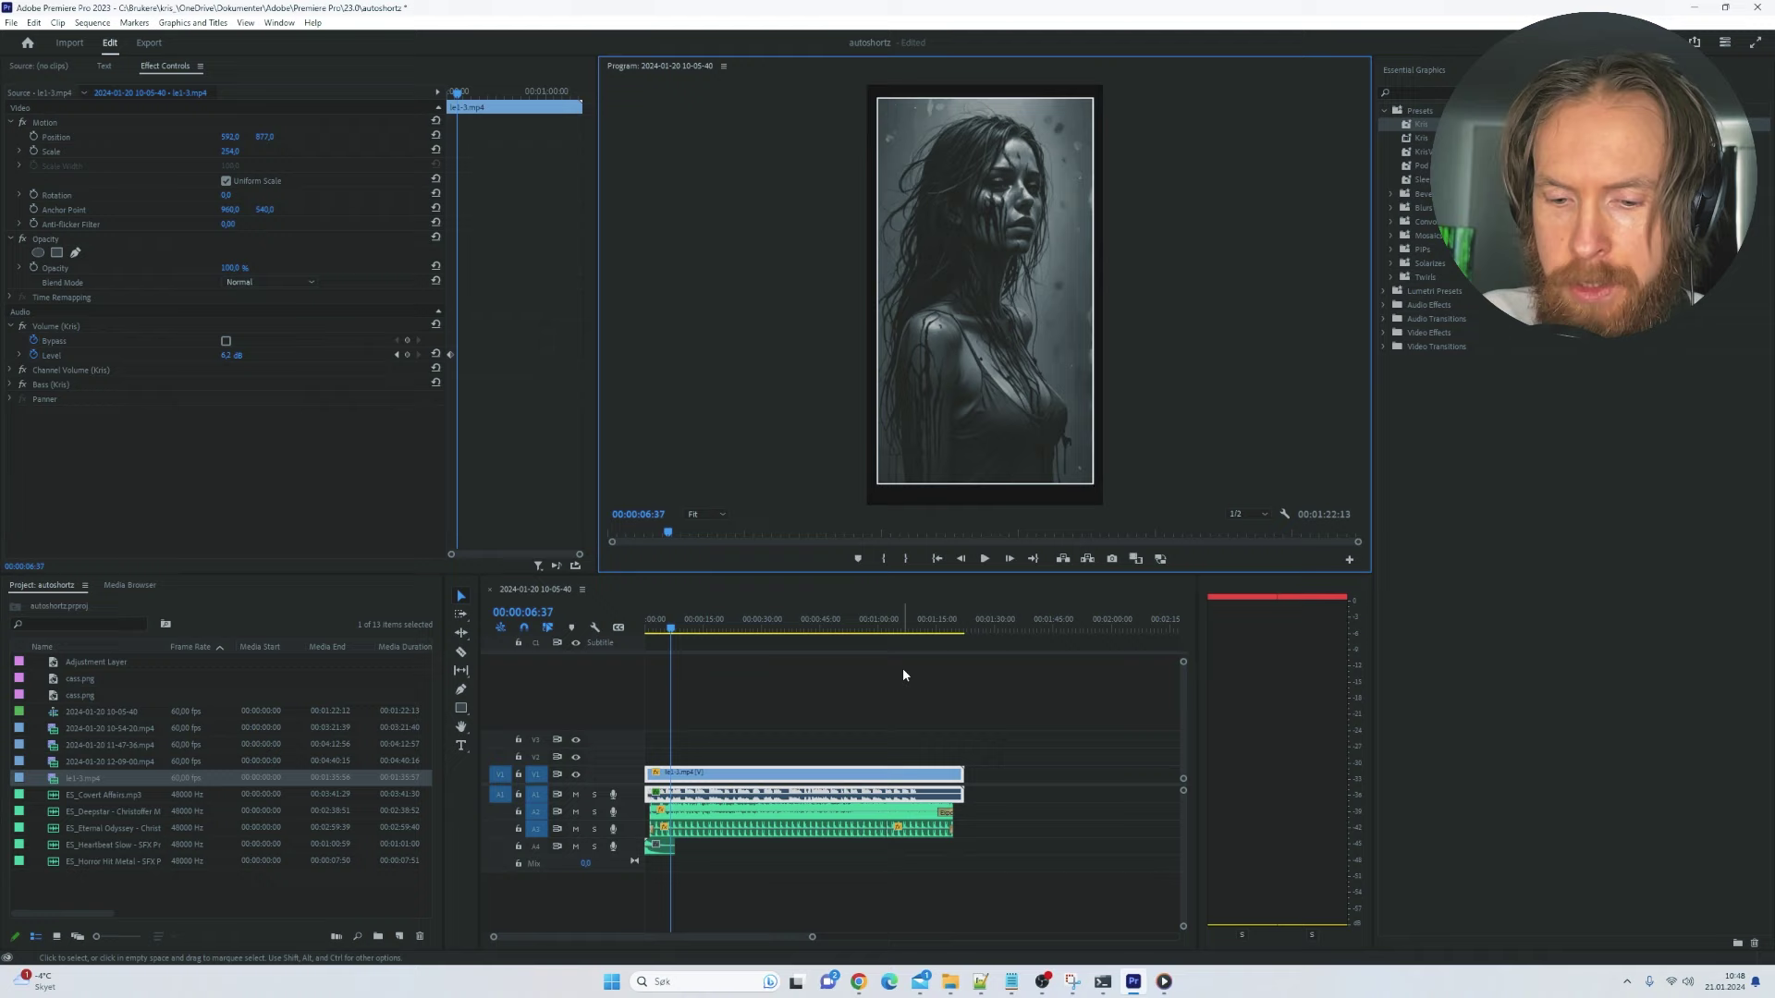
# Step: Transcribe the narration into captions and raise the Essential Graphics Shadow slider
pyautogui.click(102, 65)
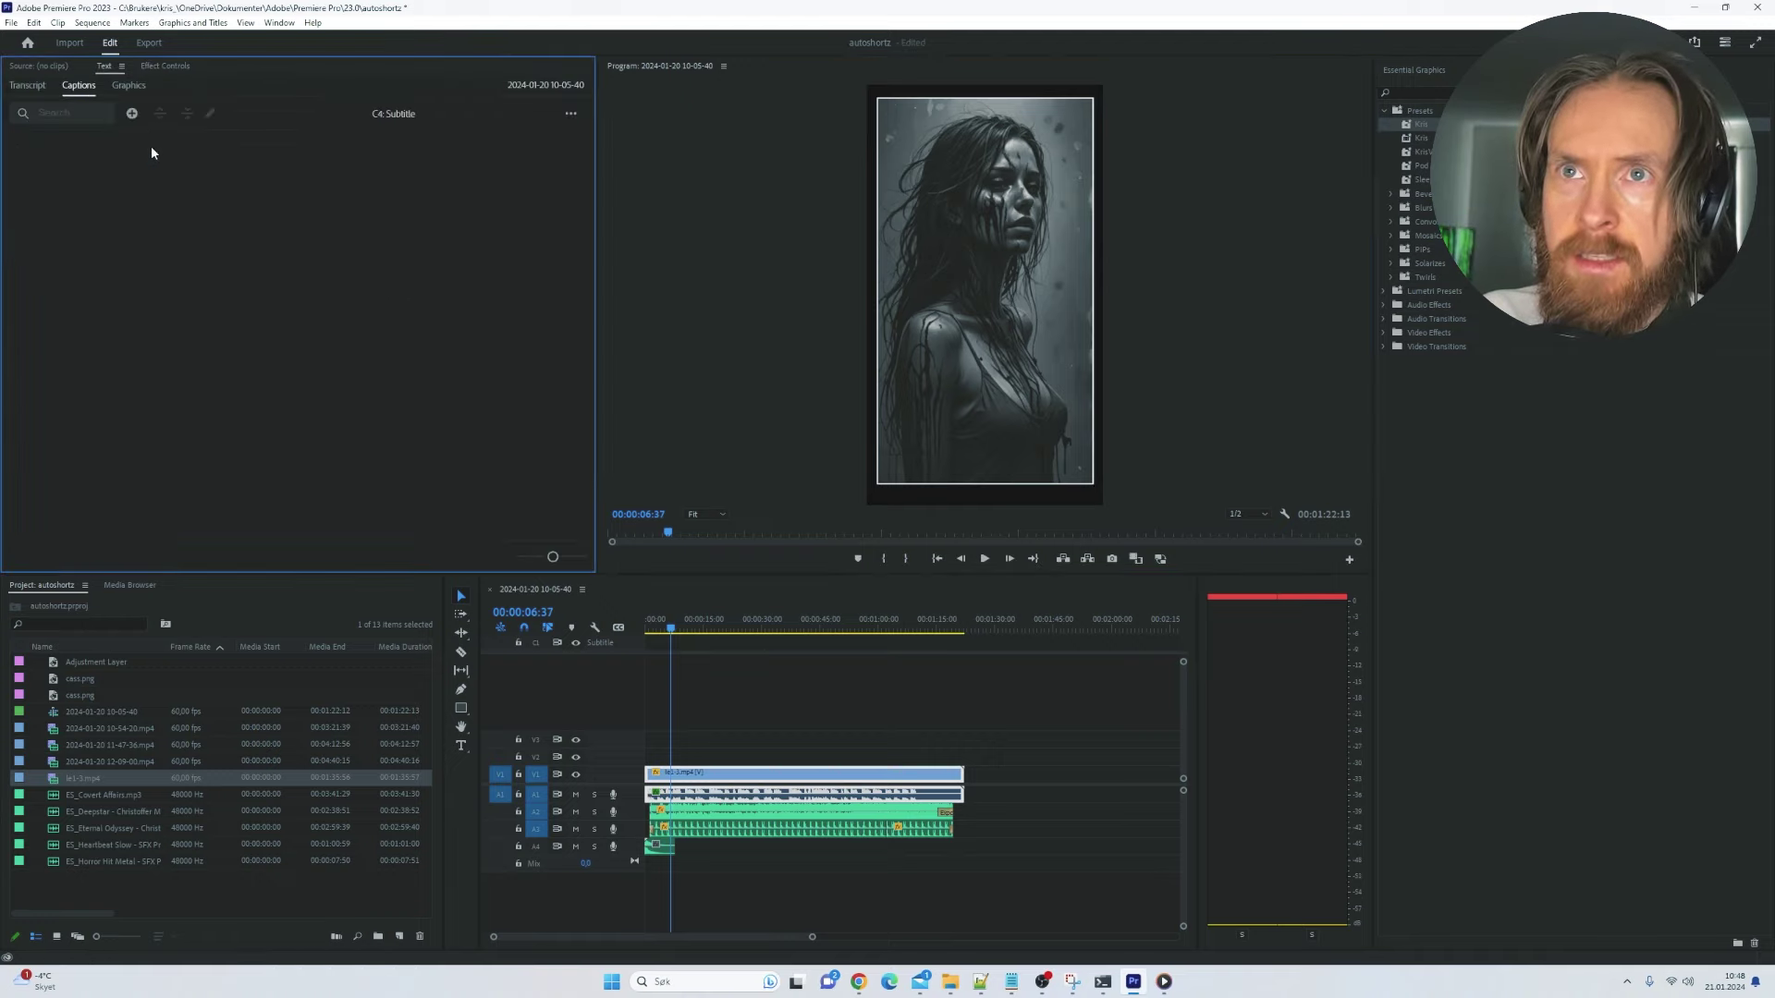
pyautogui.click(28, 85)
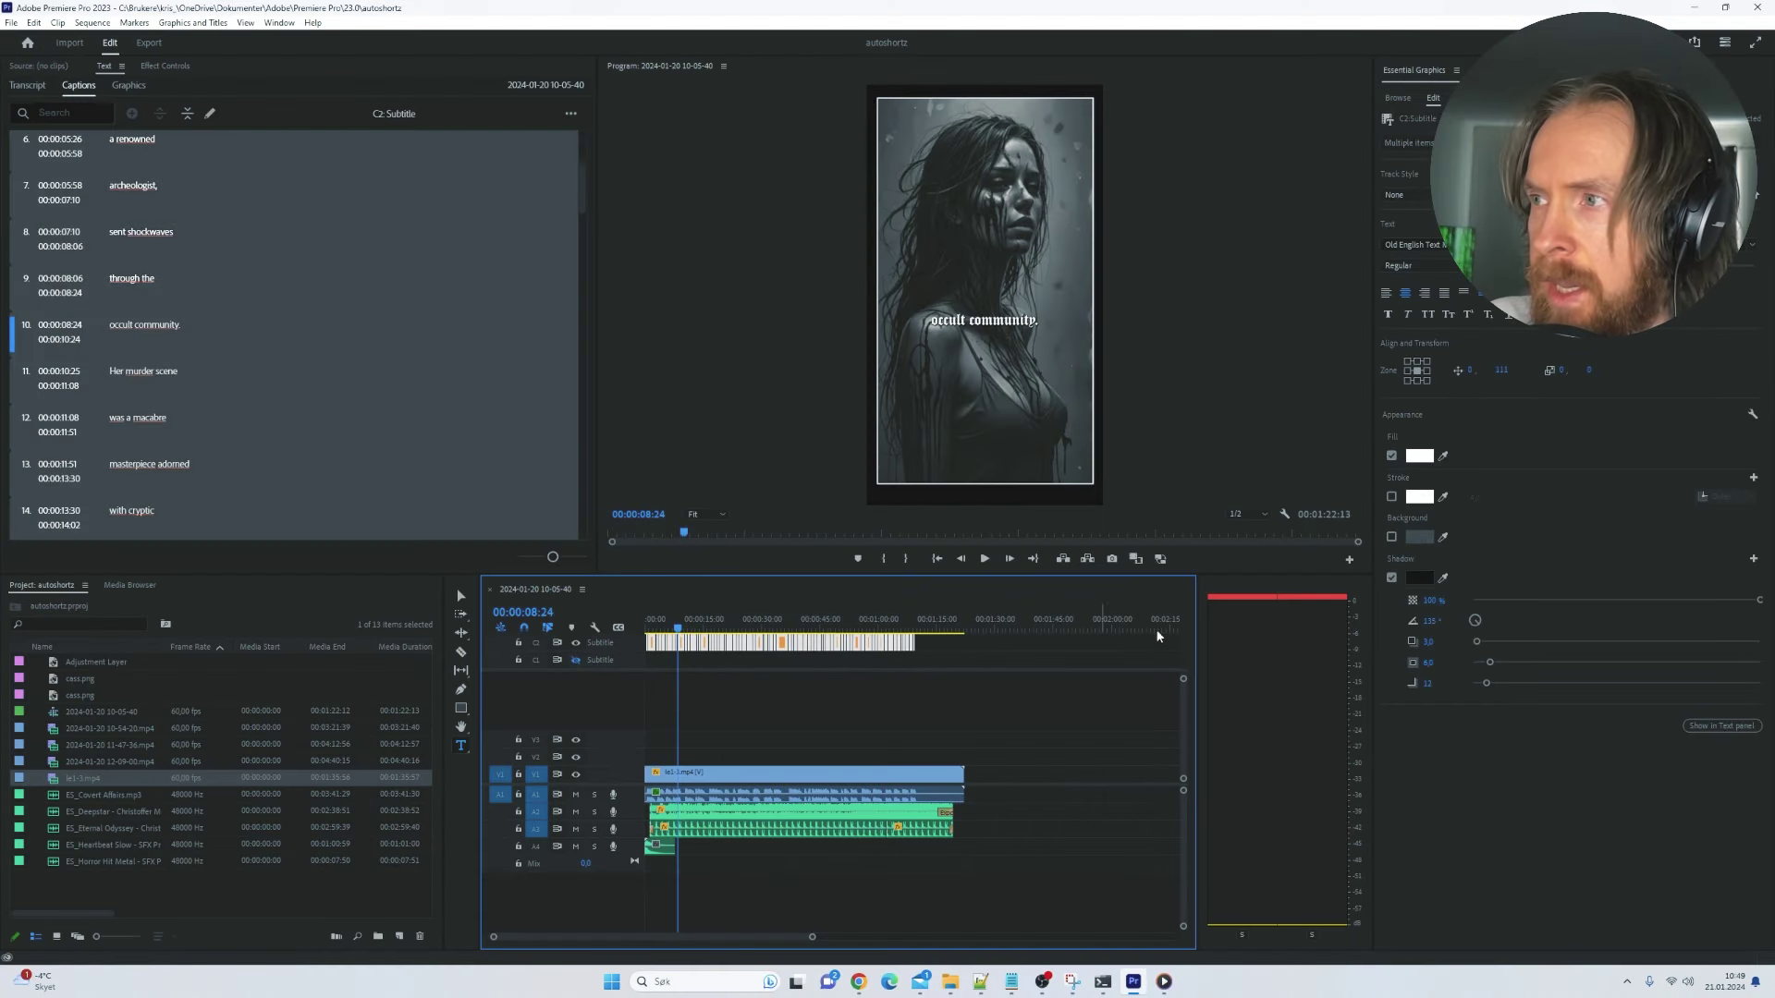
pyautogui.moveTo(1428, 662); pyautogui.dragTo(1448, 661)
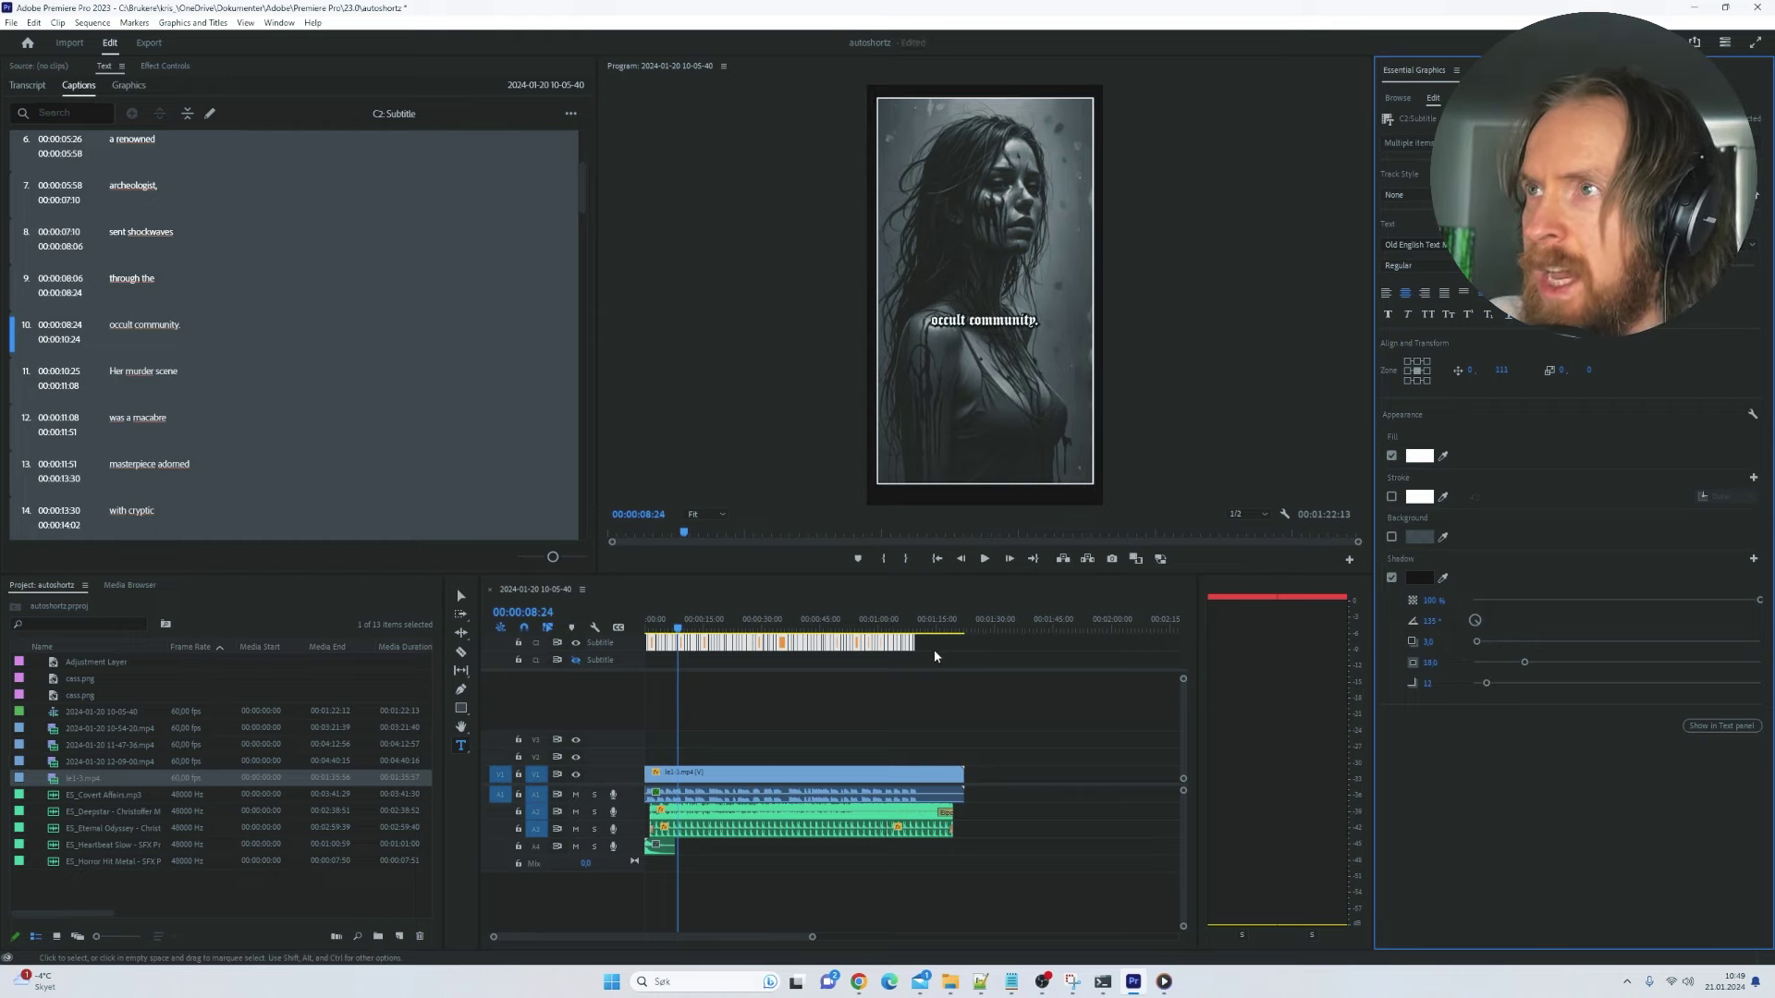
pyautogui.click(573, 621)
pyautogui.press('Home')
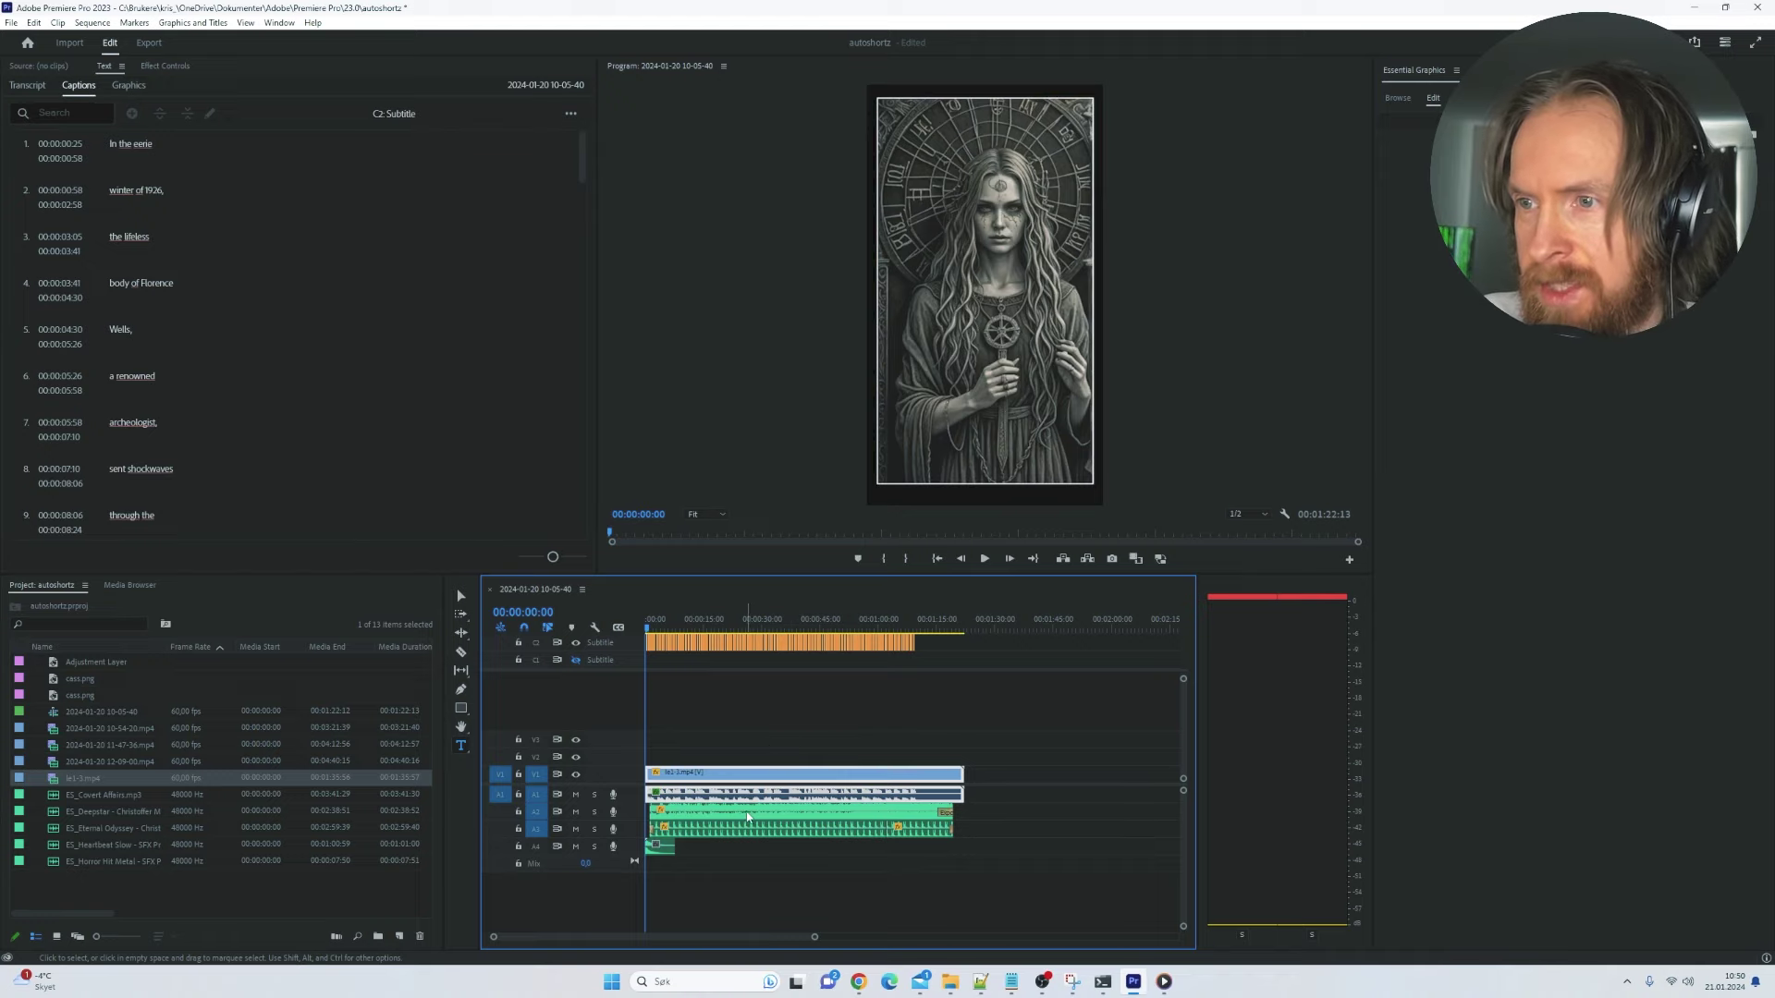
# Step: Mute track A1 and select the audio clips on tracks A2 and A3
pyautogui.click(576, 795)
pyautogui.click(742, 821)
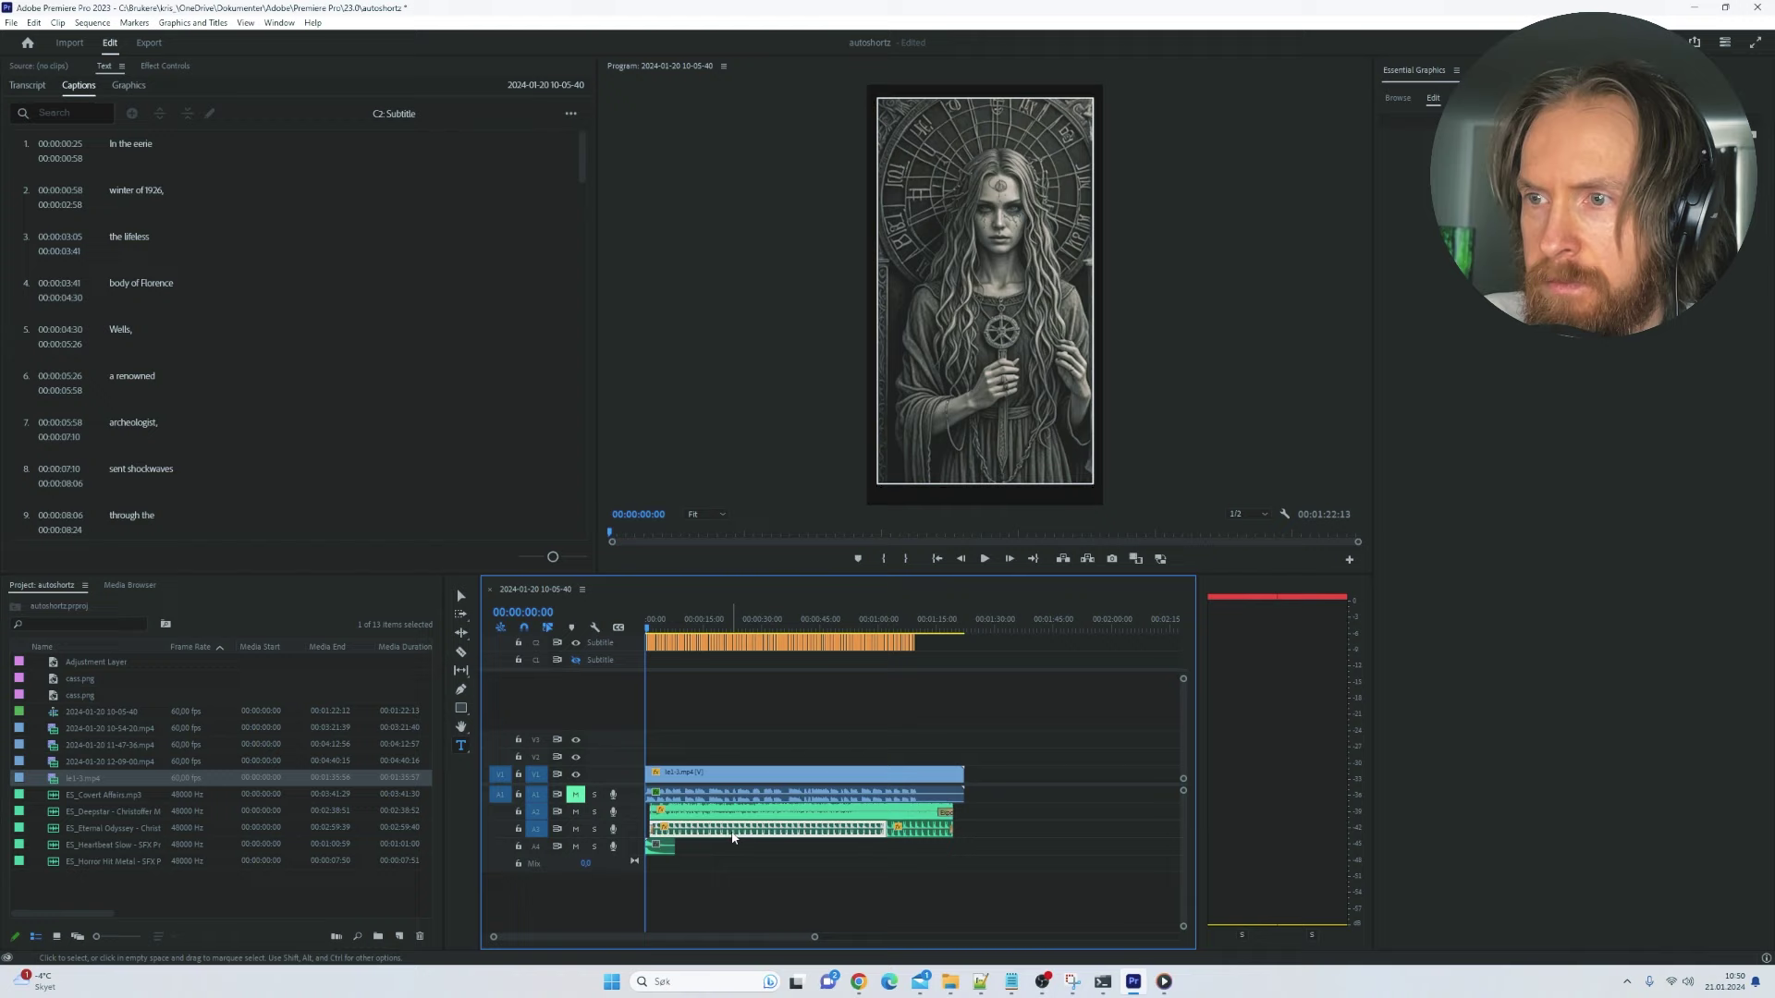
pyautogui.click(654, 843)
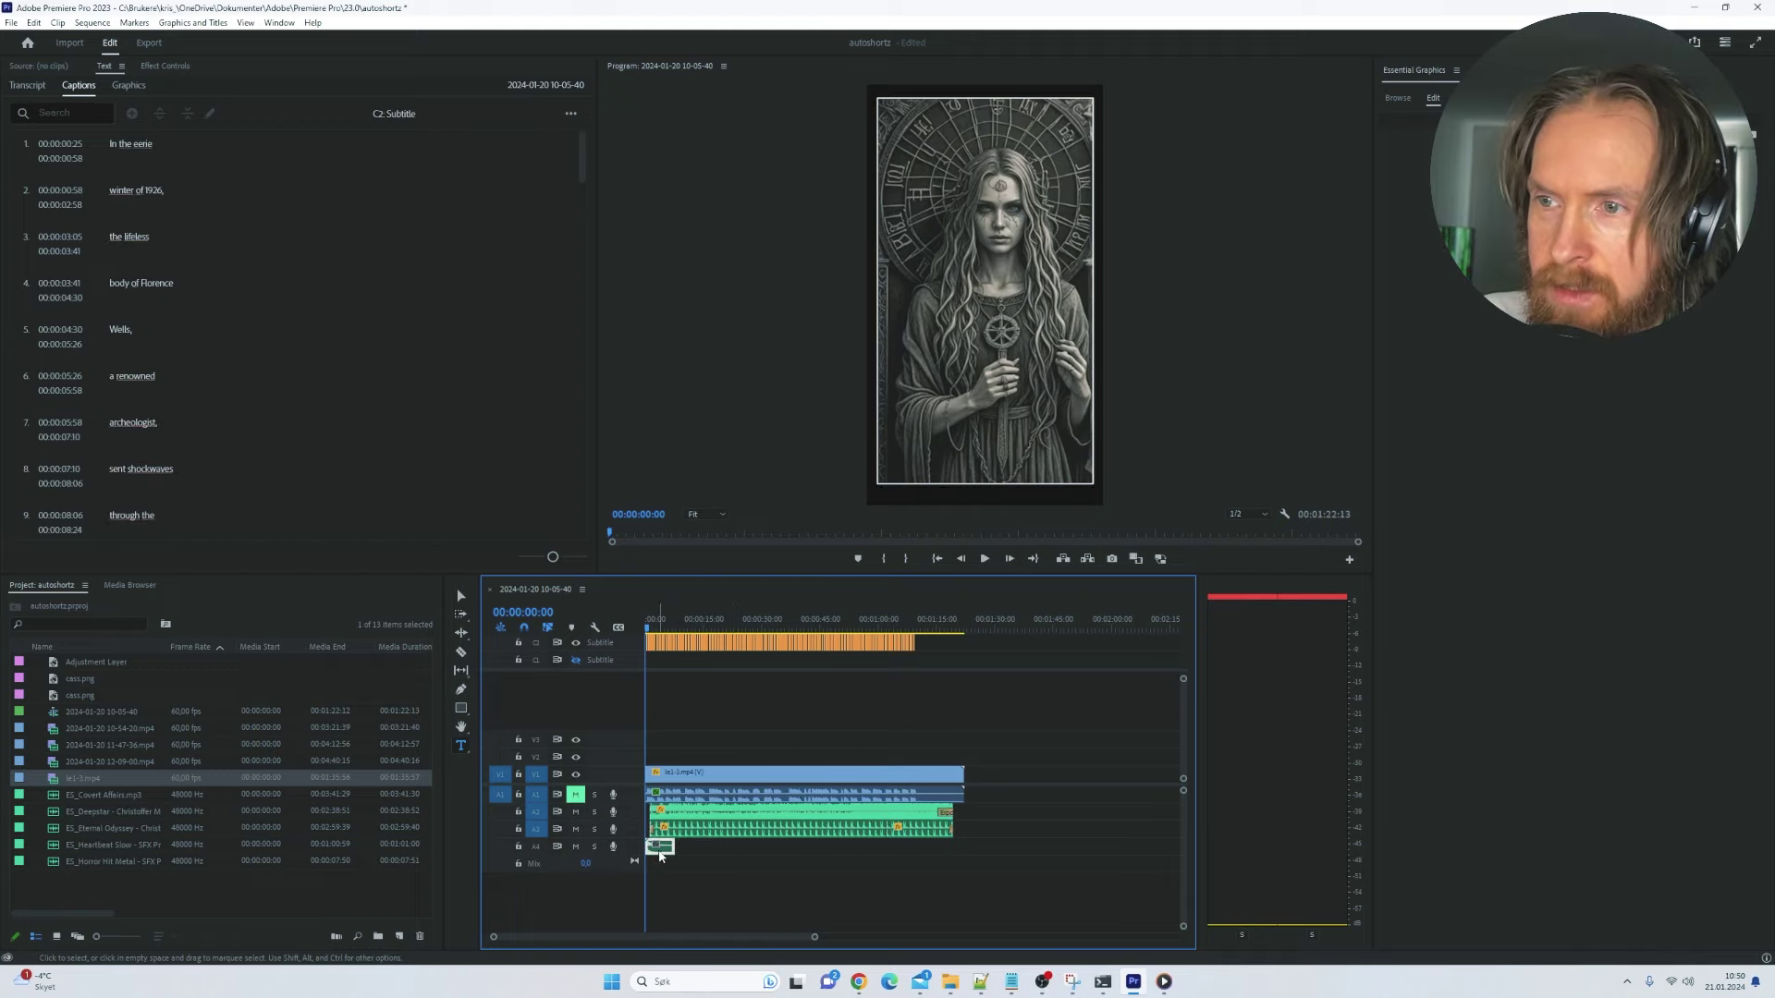
pyautogui.click(680, 828)
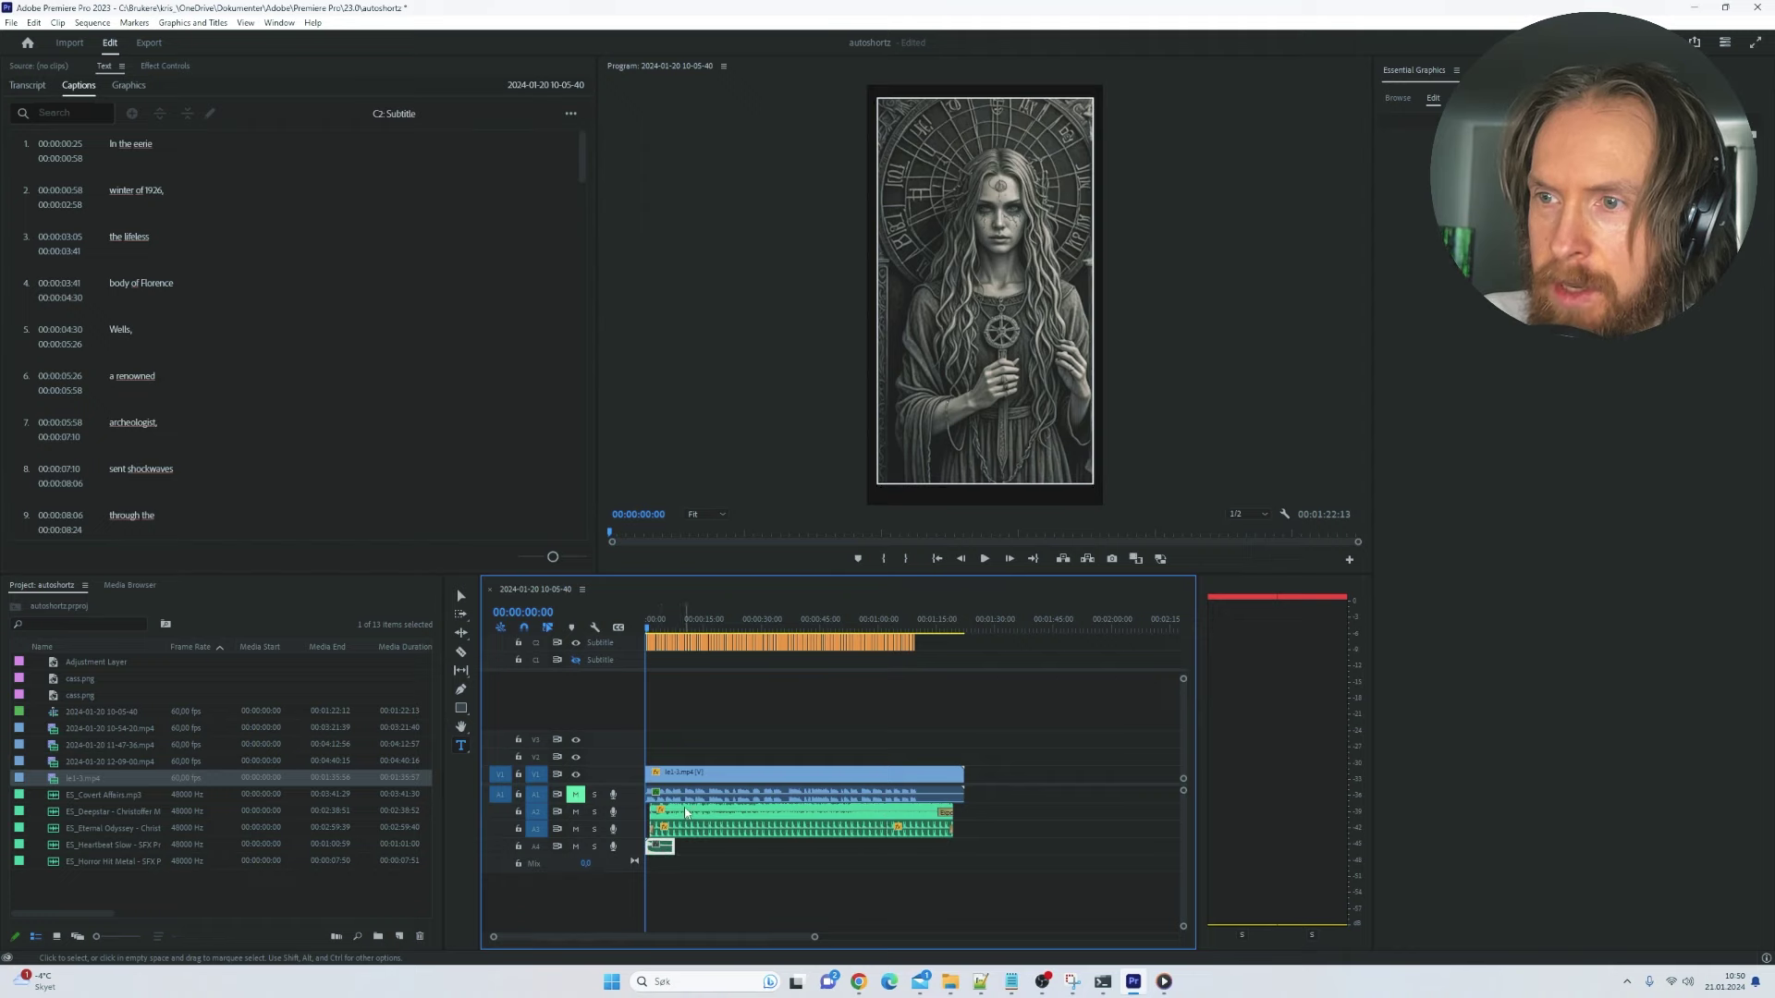
# Step: Preview the captioned sequence, then select all the captions
pyautogui.click(984, 559)
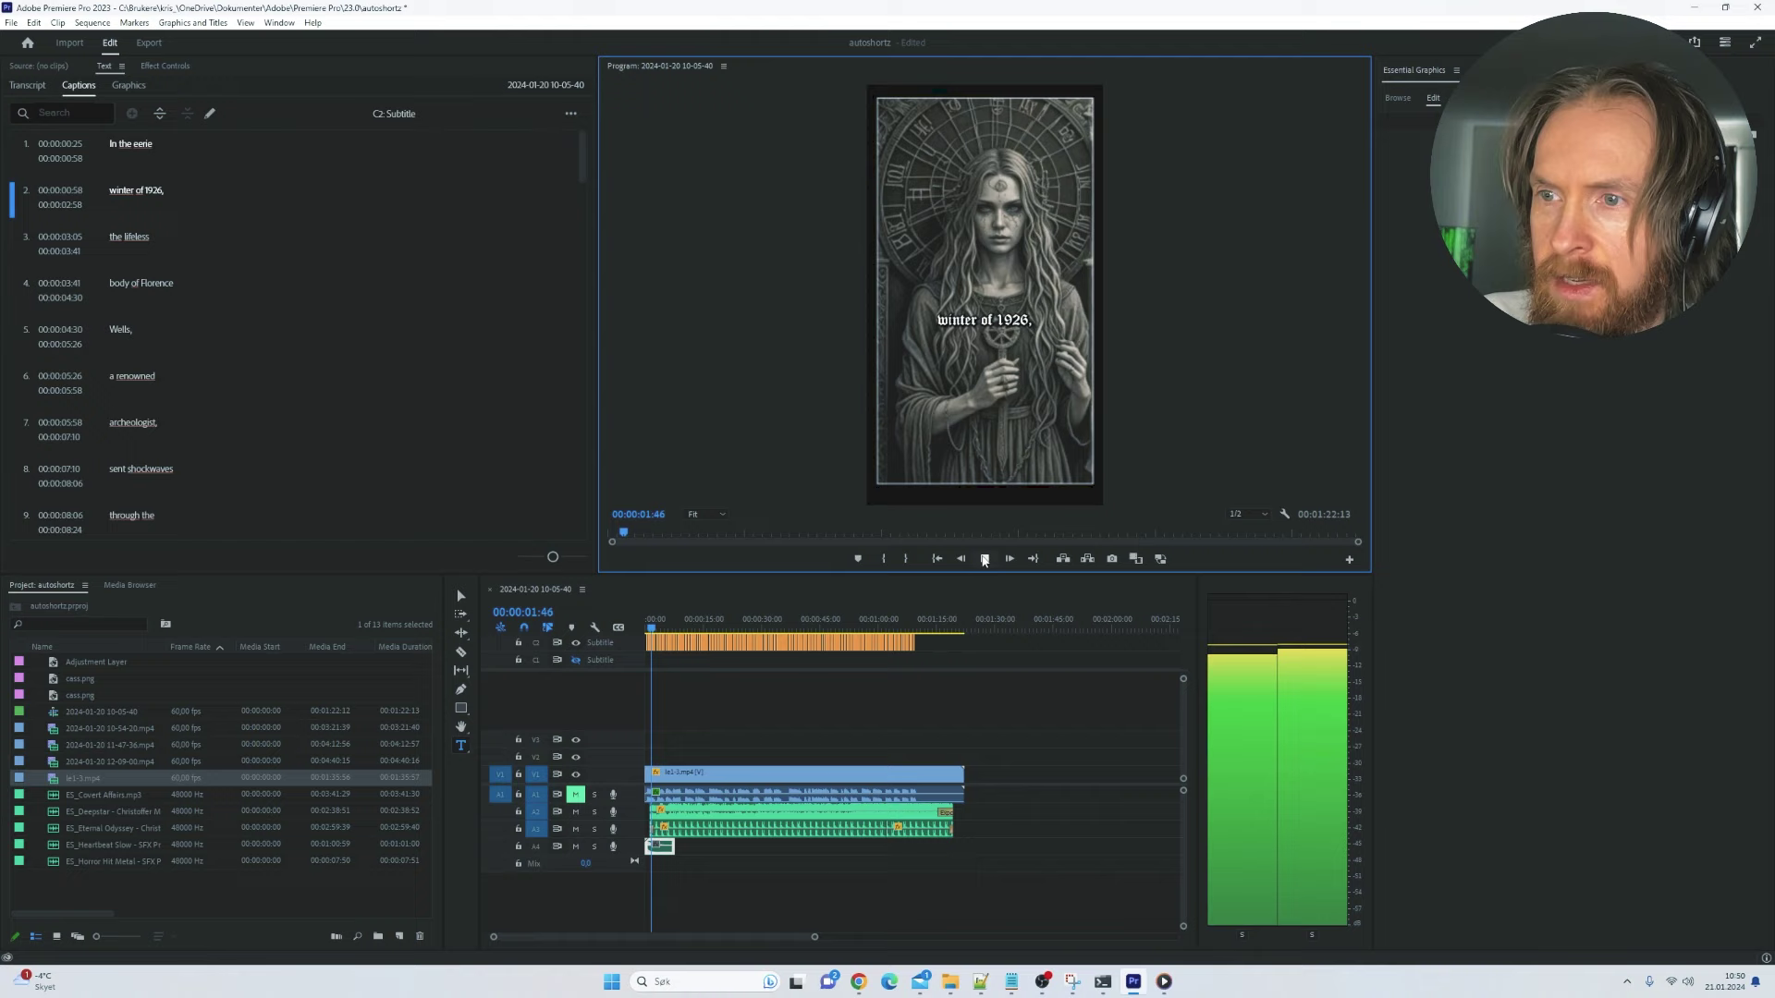
pyautogui.click(985, 559)
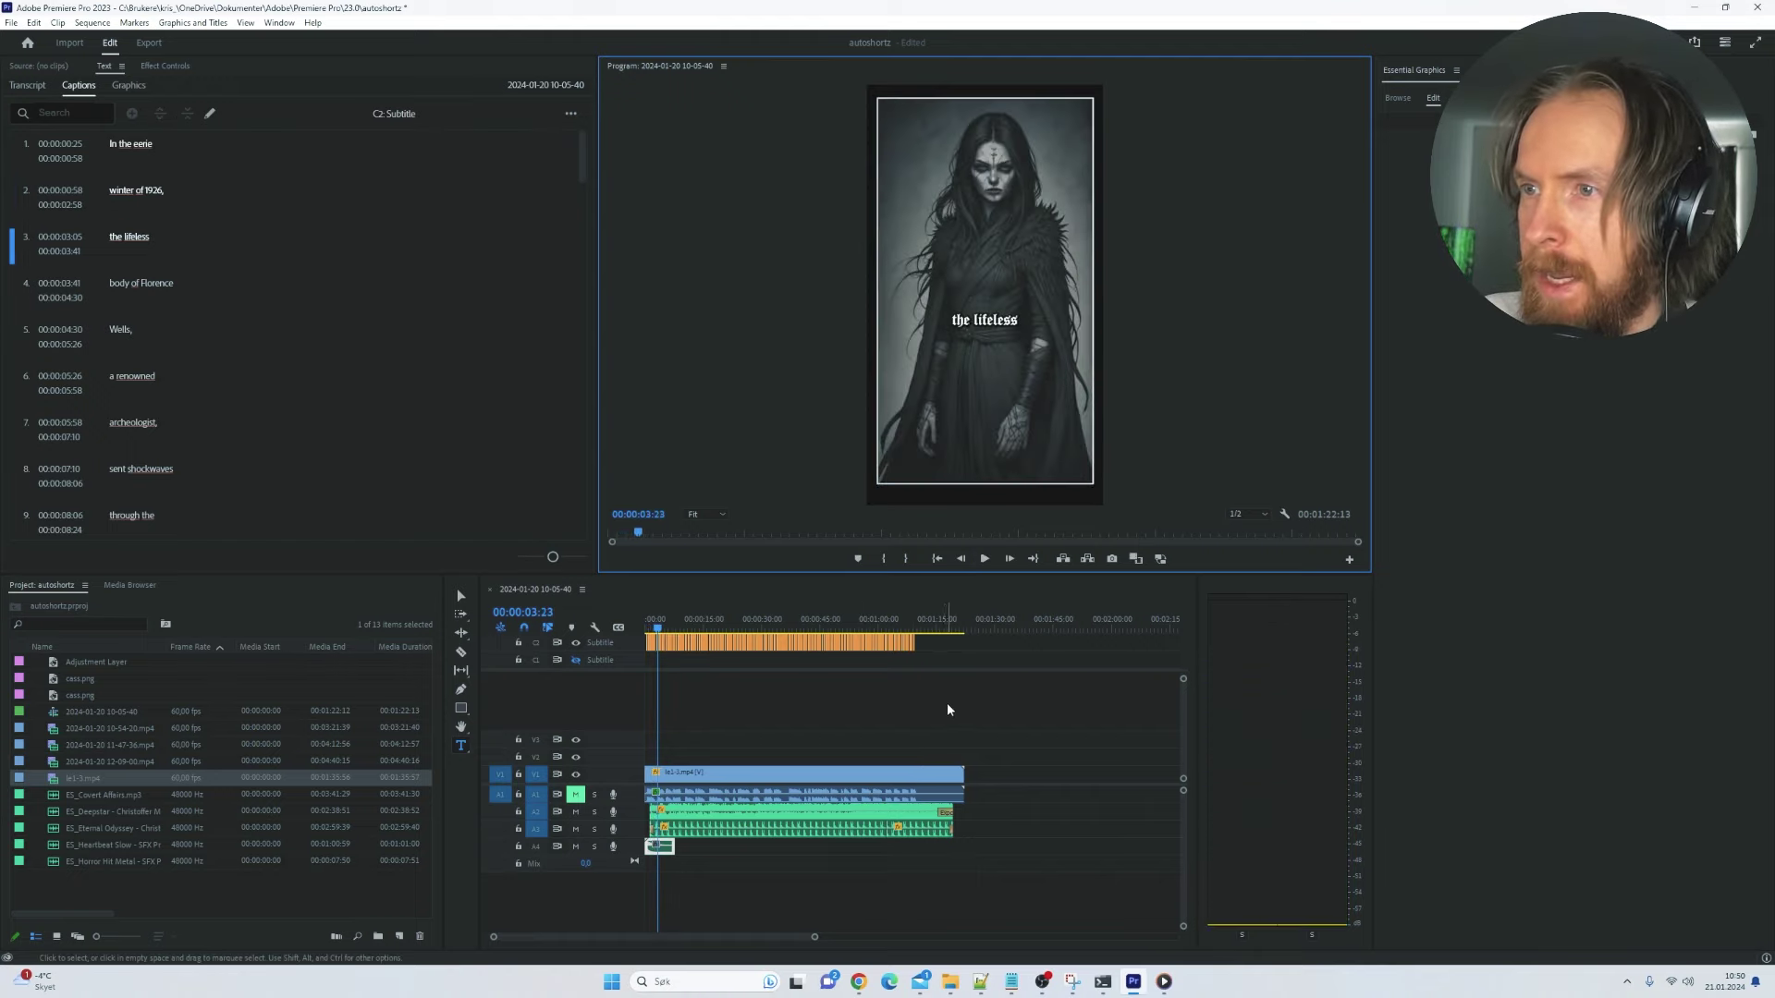
pyautogui.hotkey('ctrl', 'a')
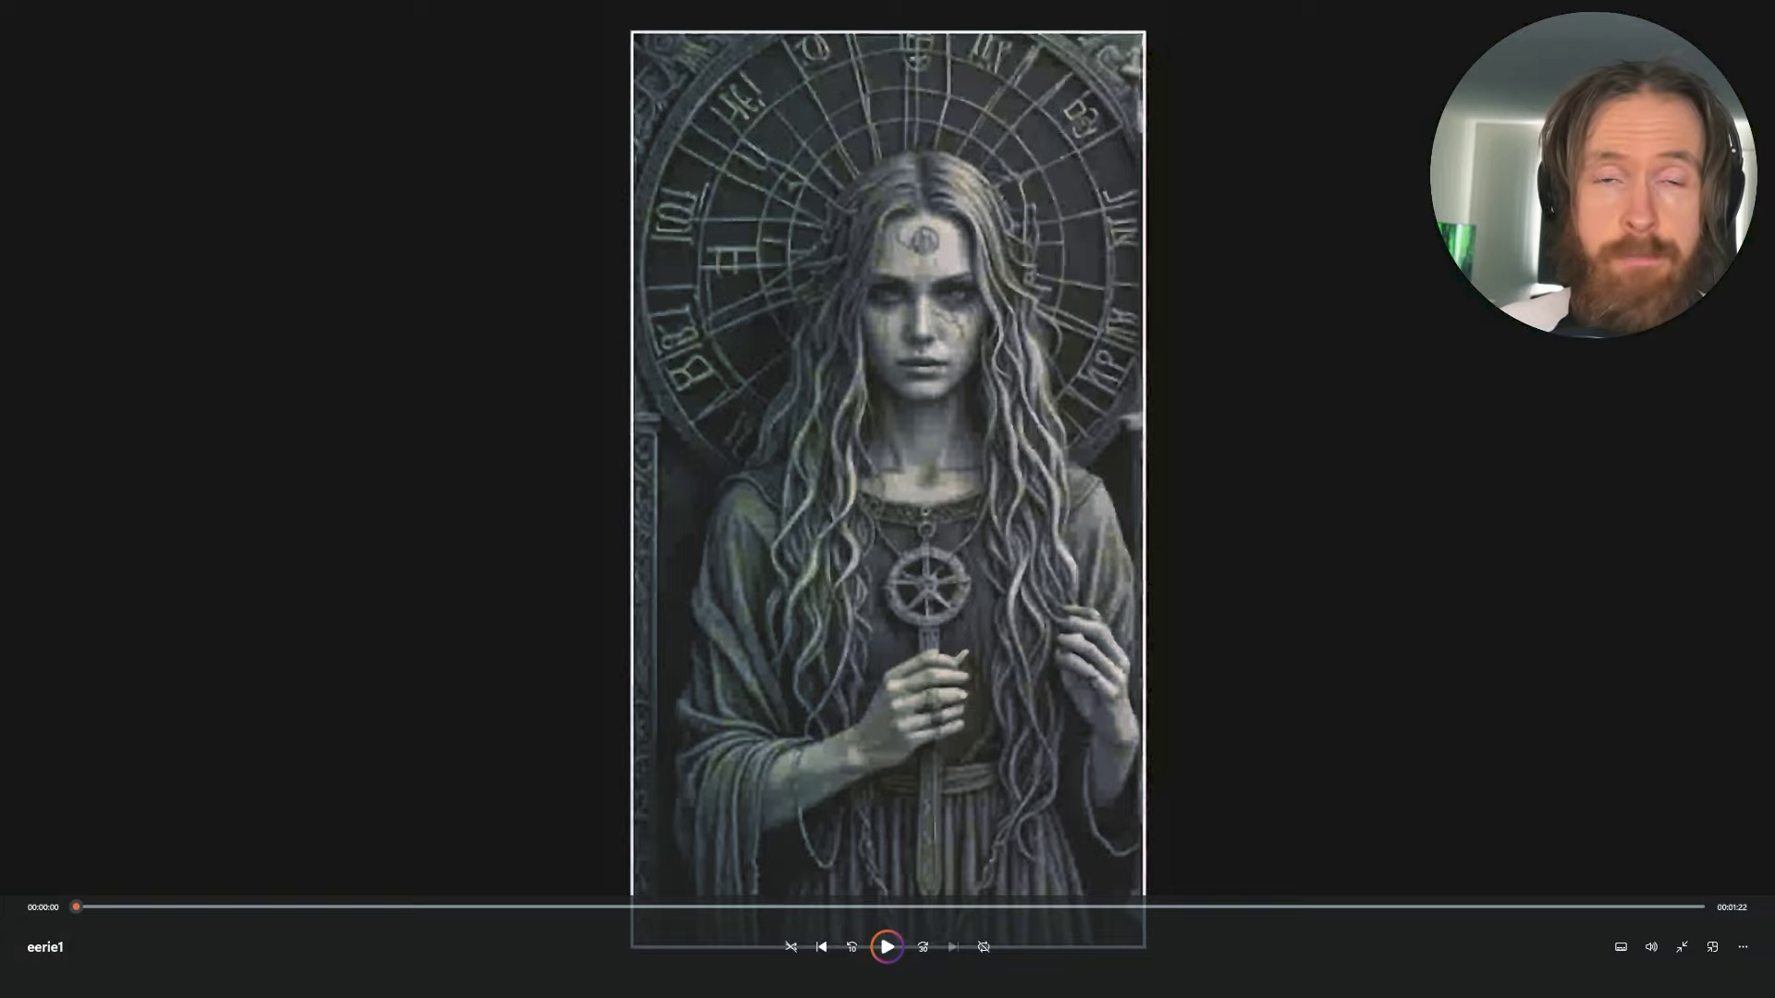
# Step: Play the exported eerie1 video in Media Player
pyautogui.click(886, 953)
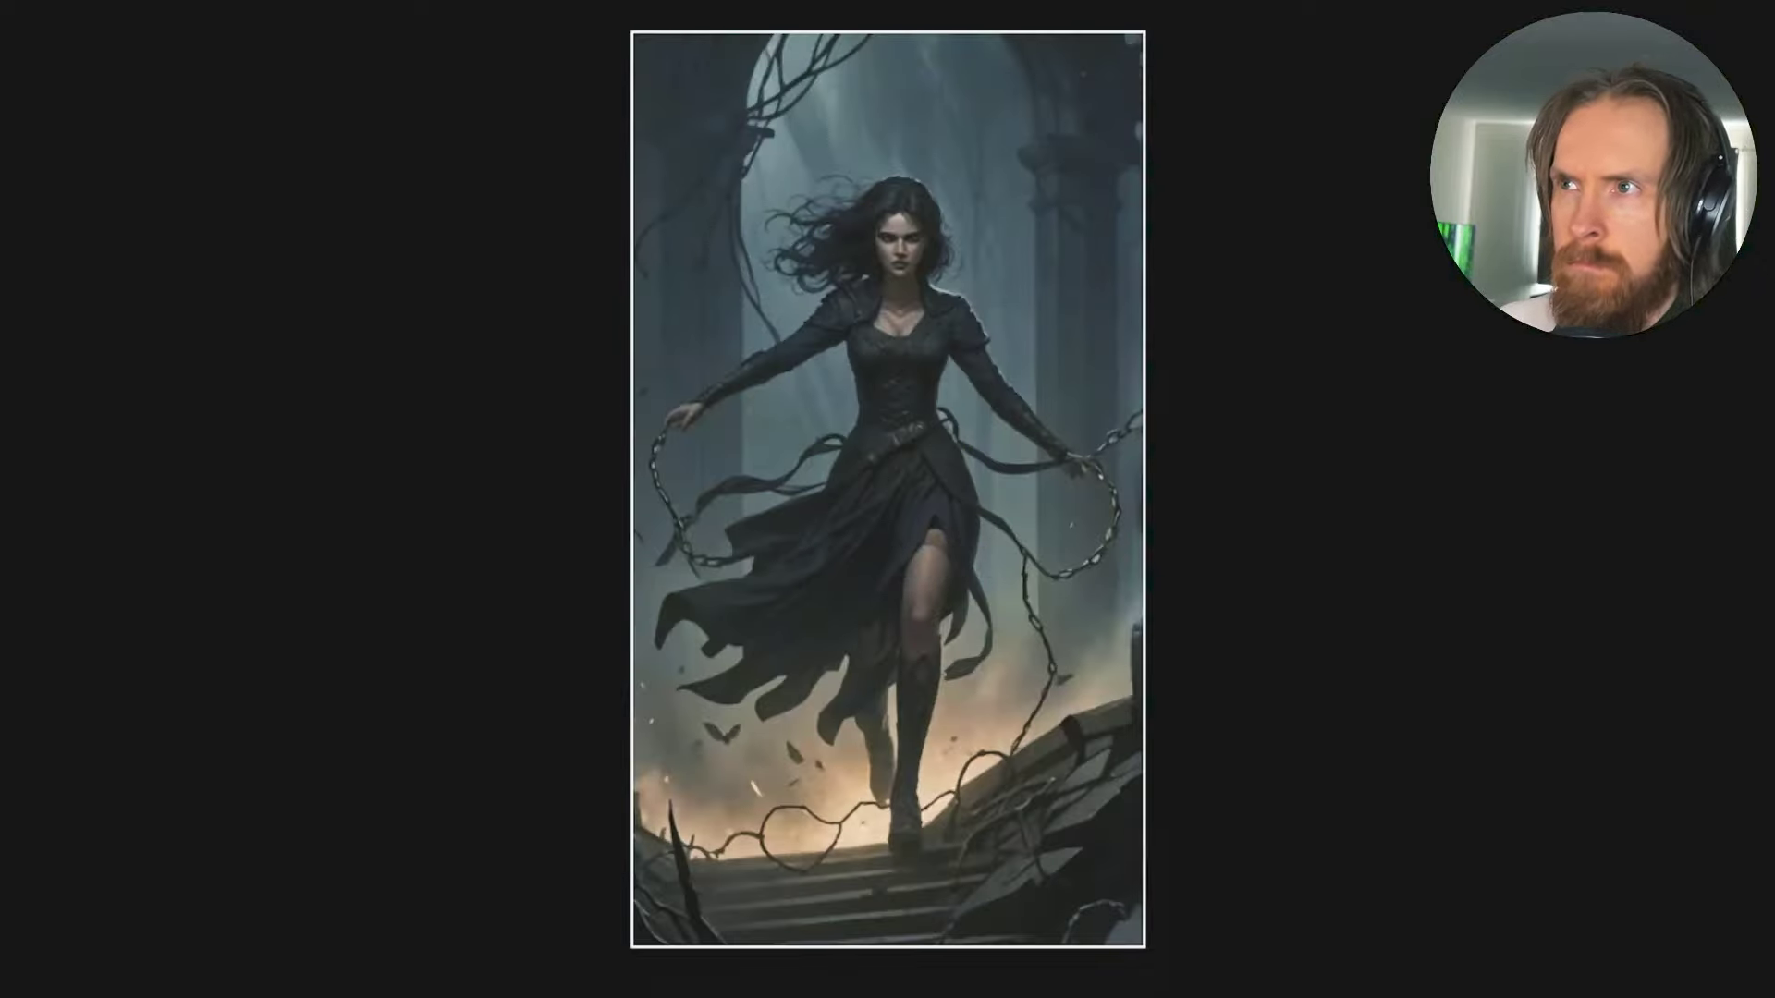
# Step: Pause the eerie1 video and leave fullscreen
pyautogui.click(873, 922)
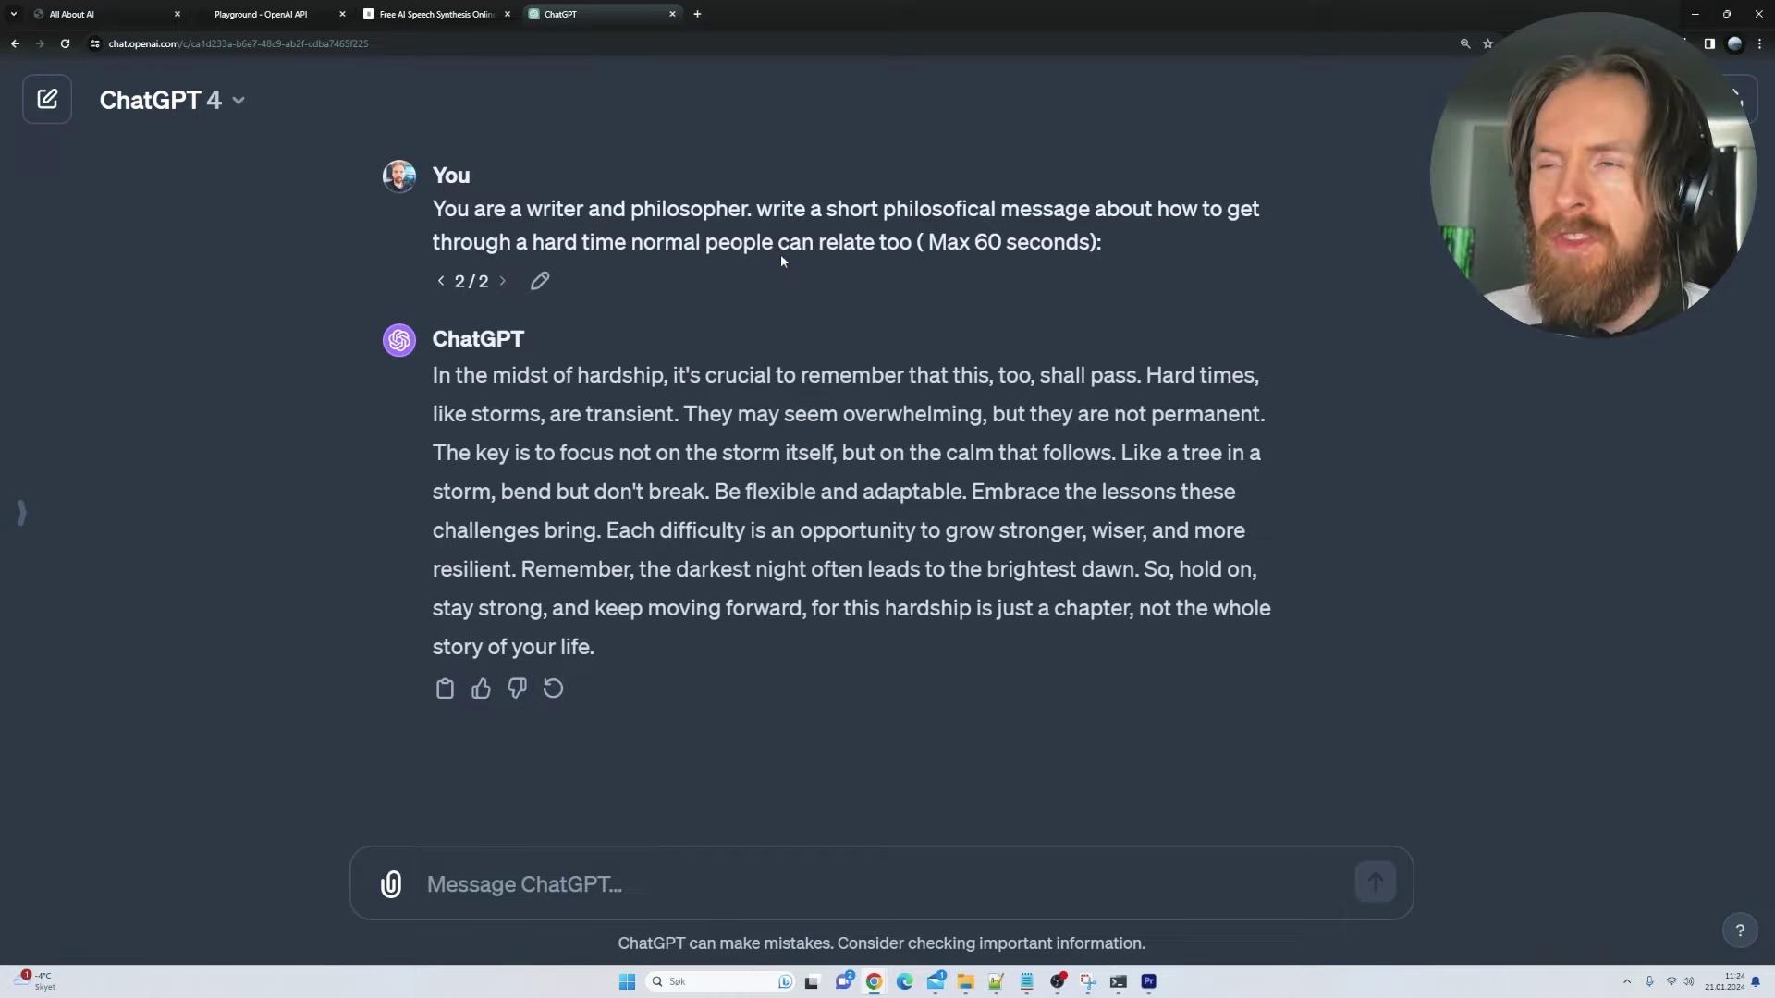
# Step: Highlight the hardship prompt, then select the entire ChatGPT response text
pyautogui.moveTo(433, 208)
pyautogui.mouseDown()
pyautogui.moveTo(1201, 208)
pyautogui.moveTo(908, 244)
pyautogui.moveTo(746, 241)
pyautogui.moveTo(914, 244)
pyautogui.mouseUp()
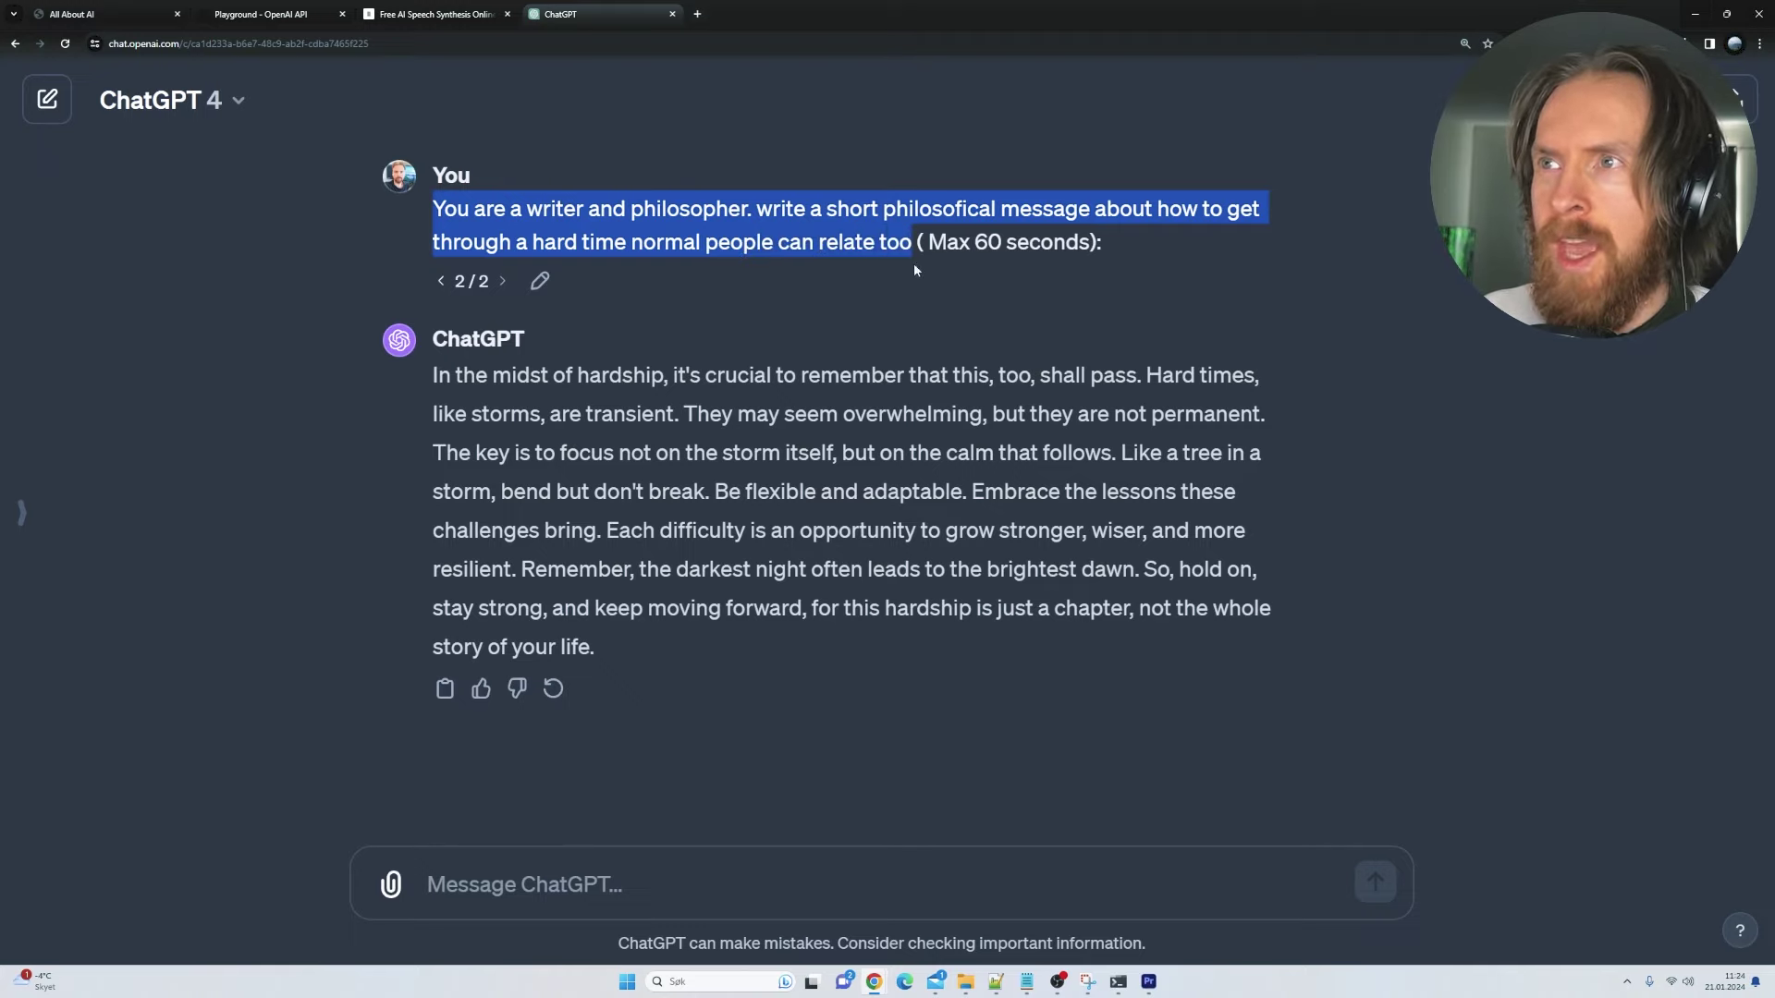
pyautogui.click(917, 276)
pyautogui.moveTo(596, 657); pyautogui.dragTo(428, 384)
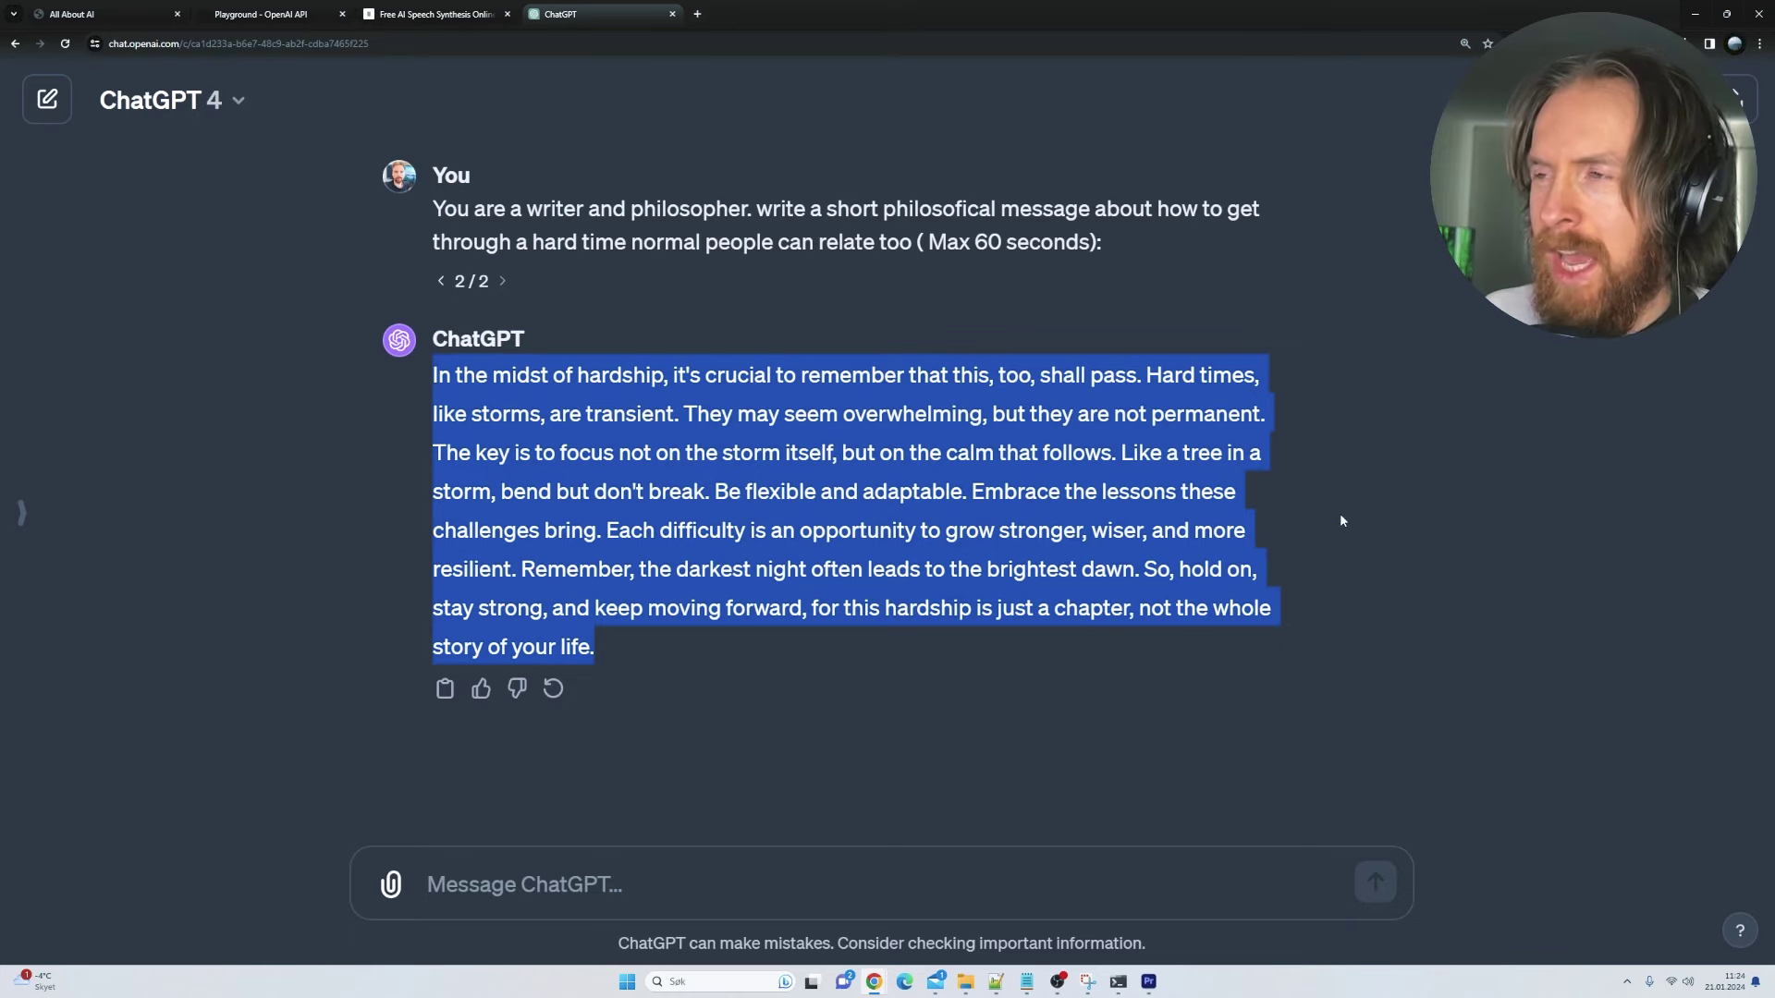
pyautogui.click(638, 650)
pyautogui.moveTo(595, 650)
pyautogui.mouseDown()
pyautogui.moveTo(529, 607)
pyautogui.moveTo(421, 385)
pyautogui.mouseUp()
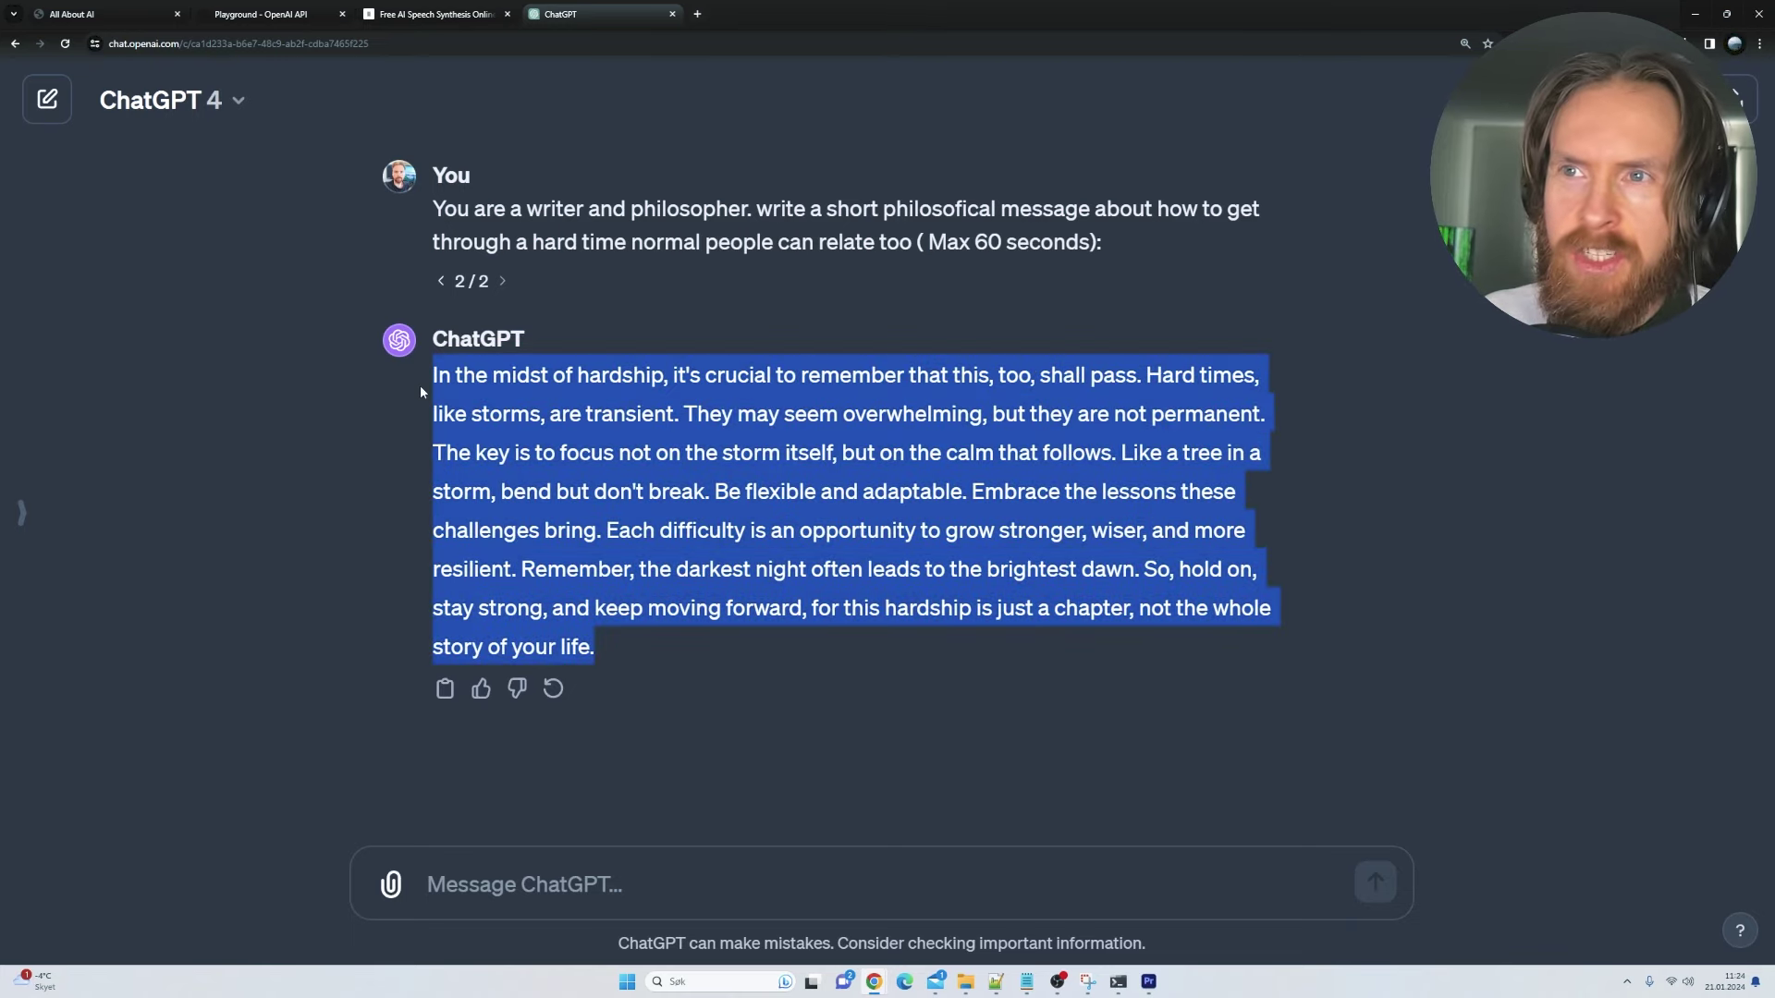
pyautogui.click(691, 633)
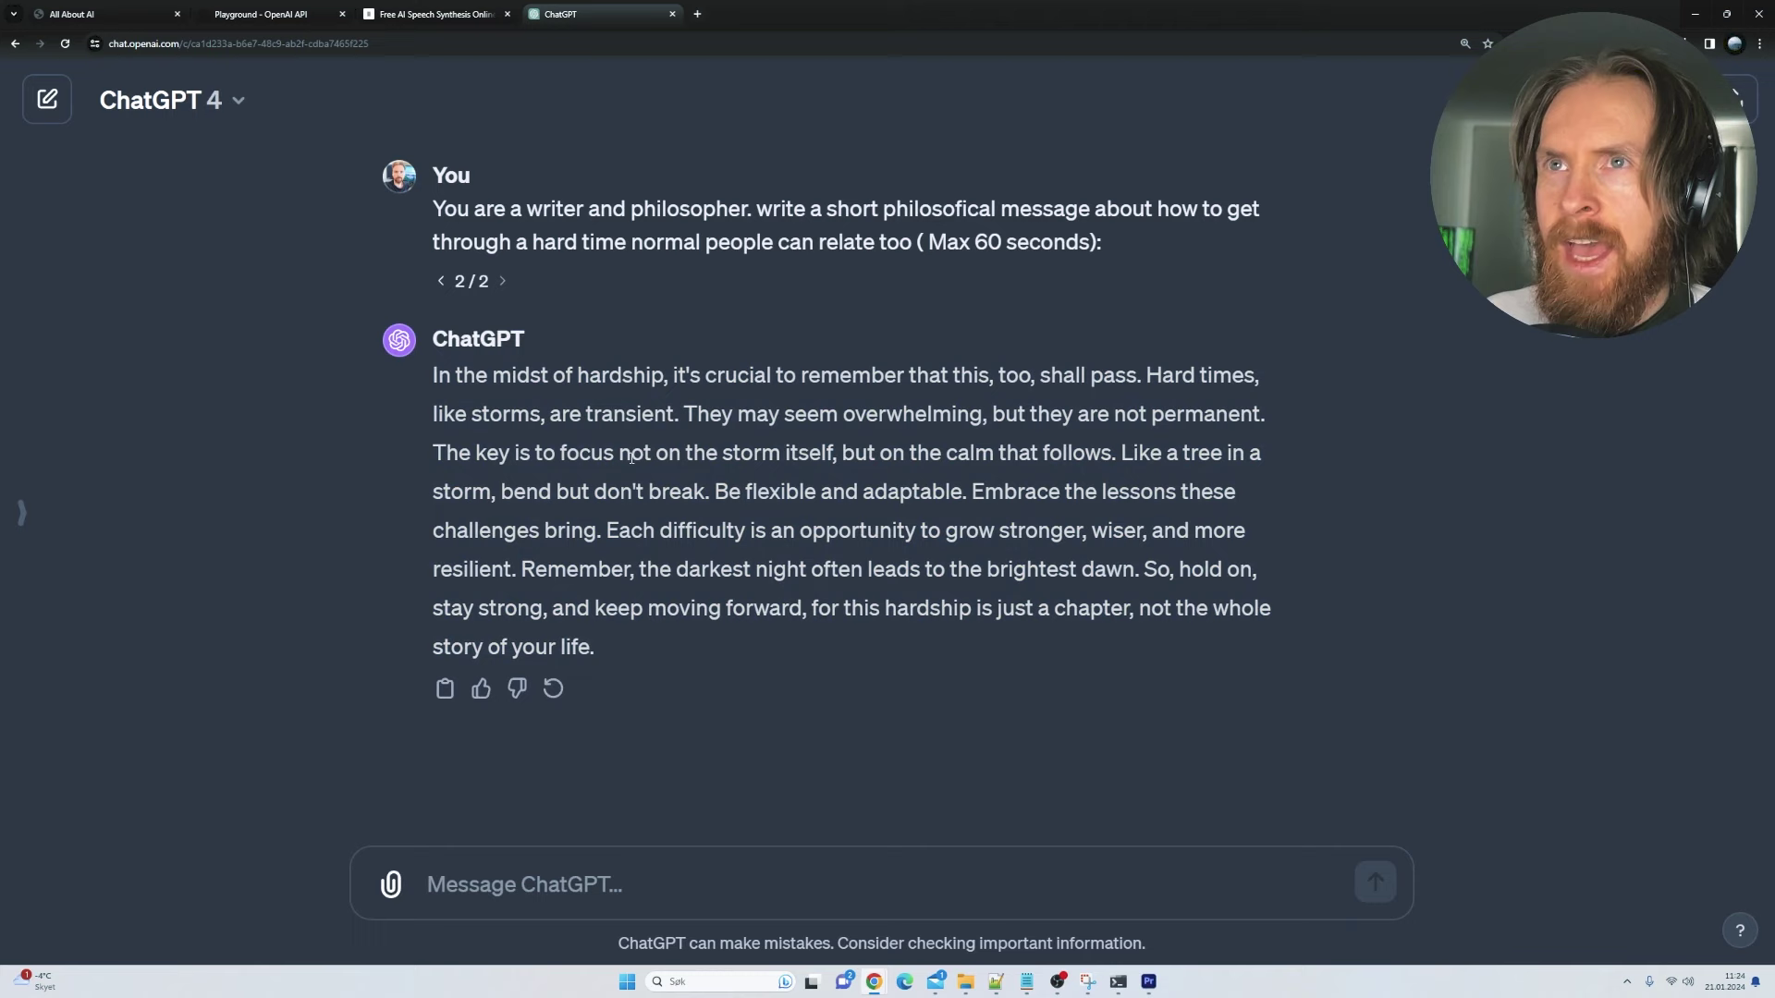
pyautogui.moveTo(597, 649); pyautogui.dragTo(419, 398)
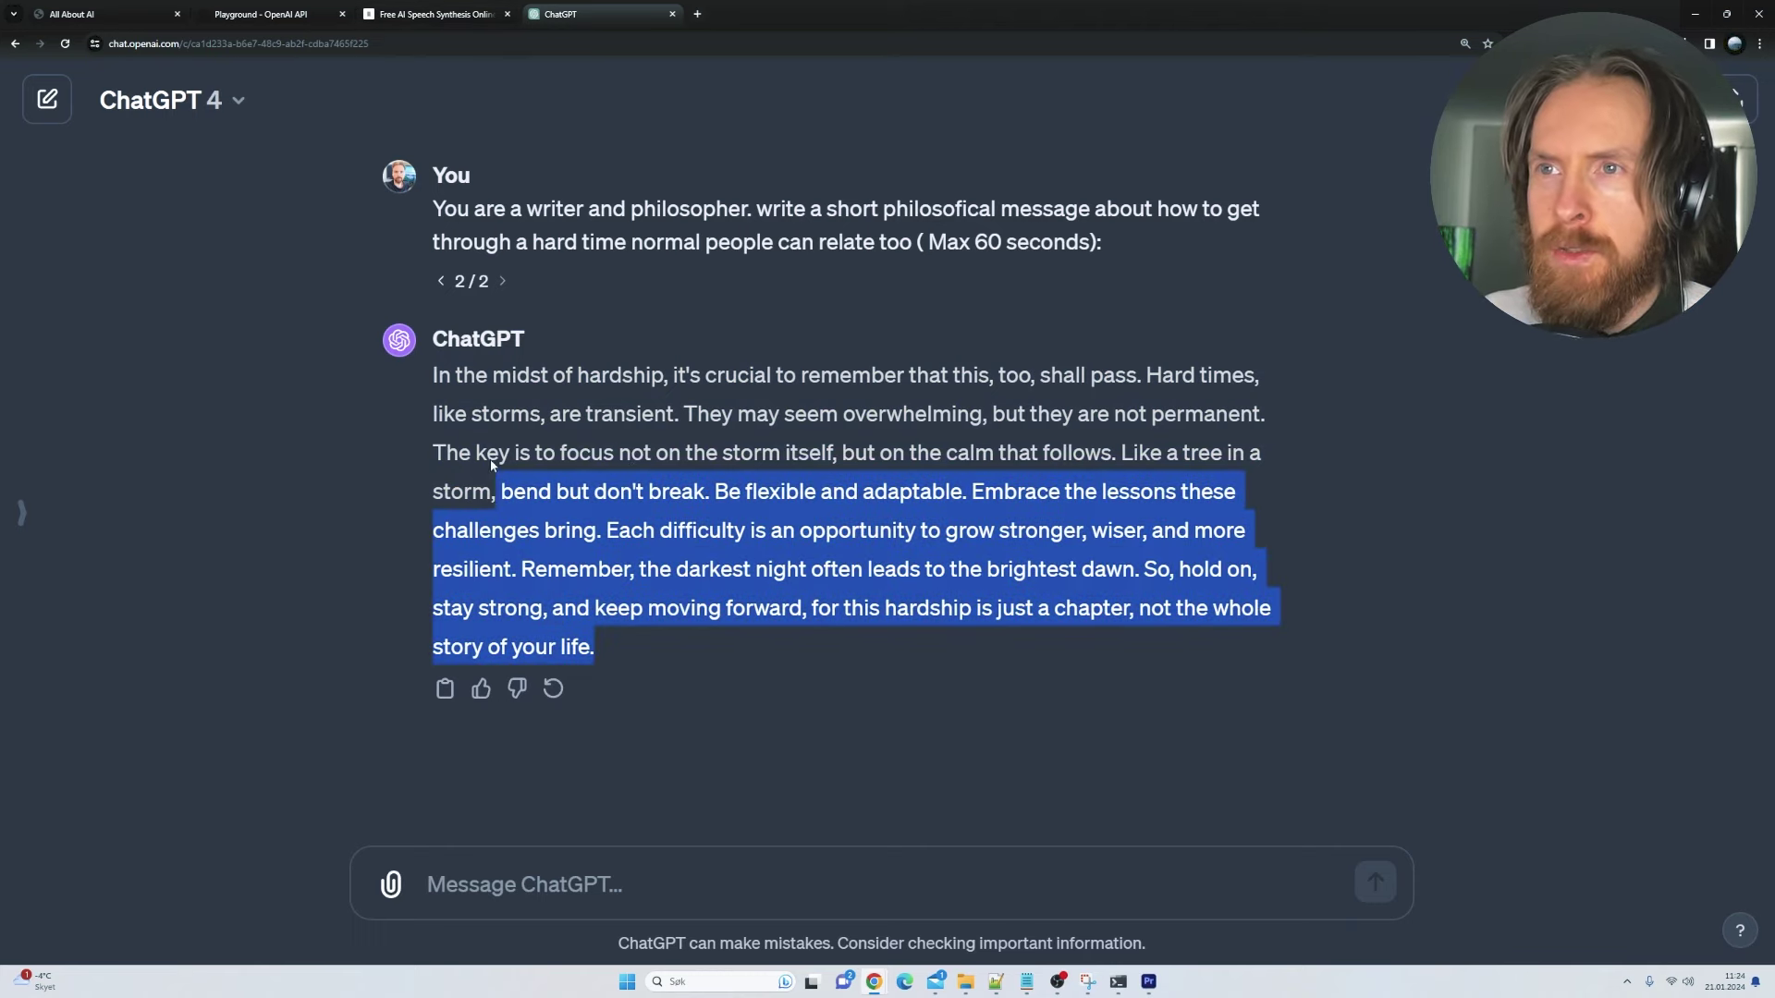
# Step: Replace the occult story in ElevenLabs' Text box with the copied hardship message
pyautogui.hotkey('ctrl', 'c')
pyautogui.click(430, 17)
pyautogui.click(565, 496)
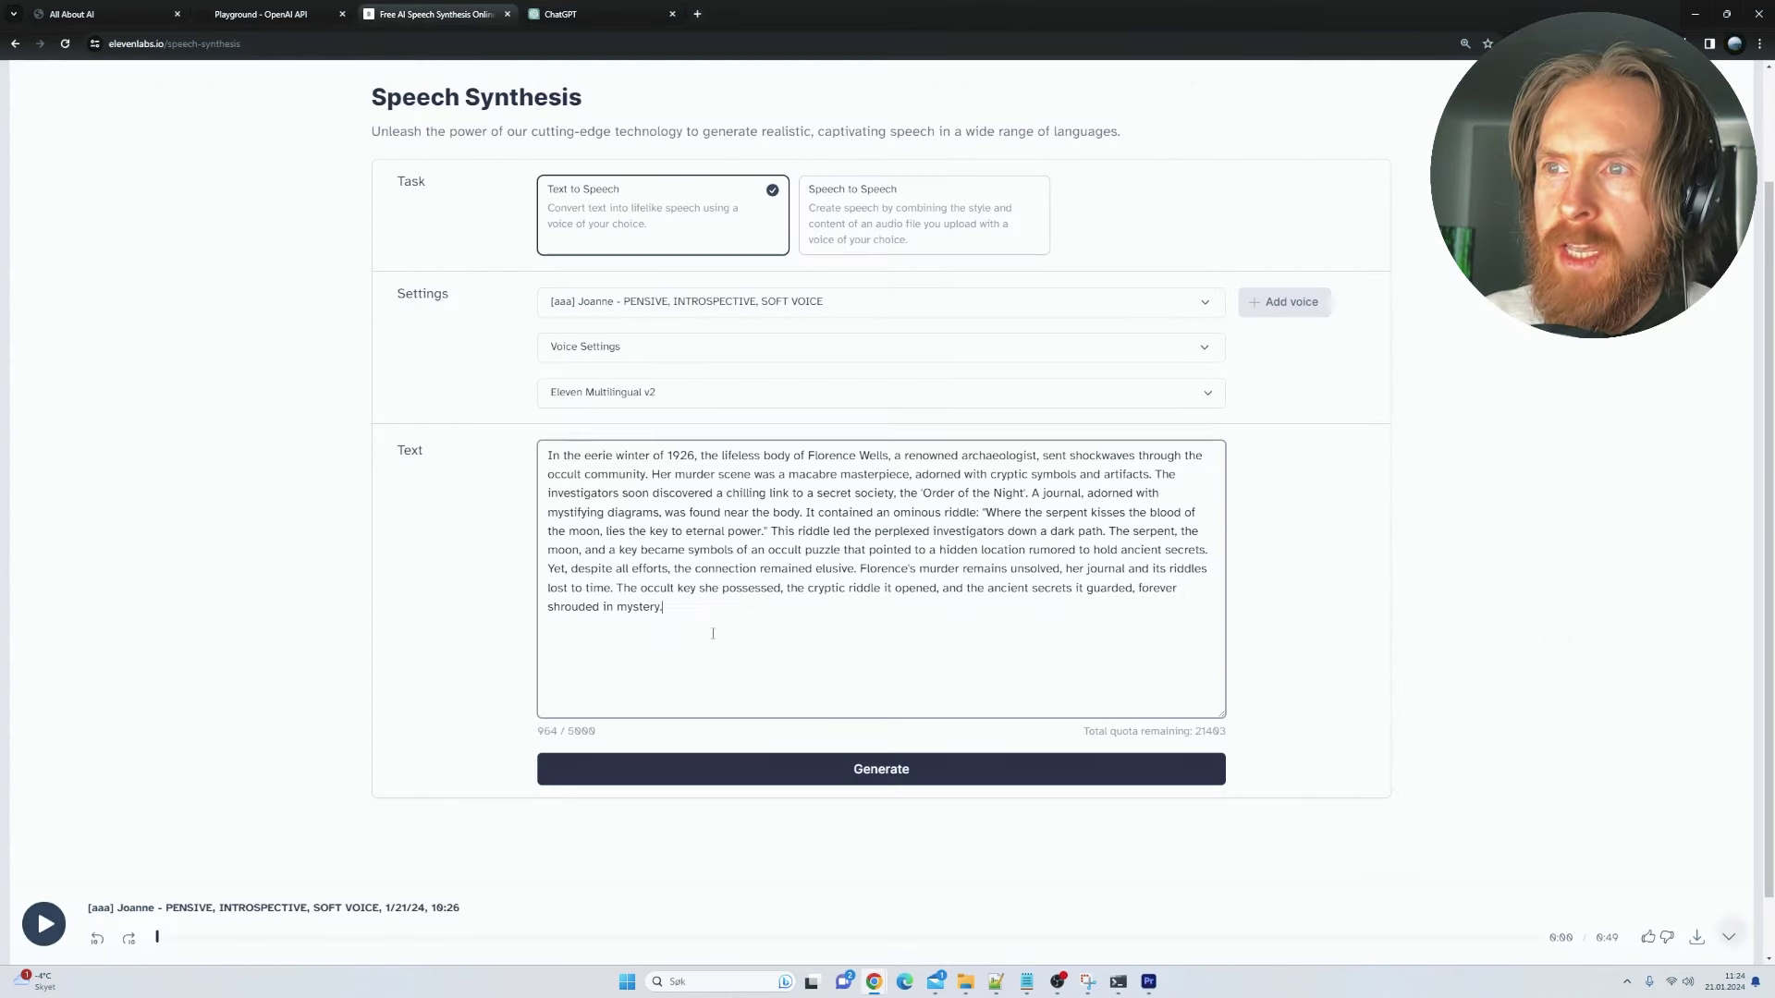
pyautogui.hotkey('ctrl', 'a')
pyautogui.hotkey('ctrl', 'v')
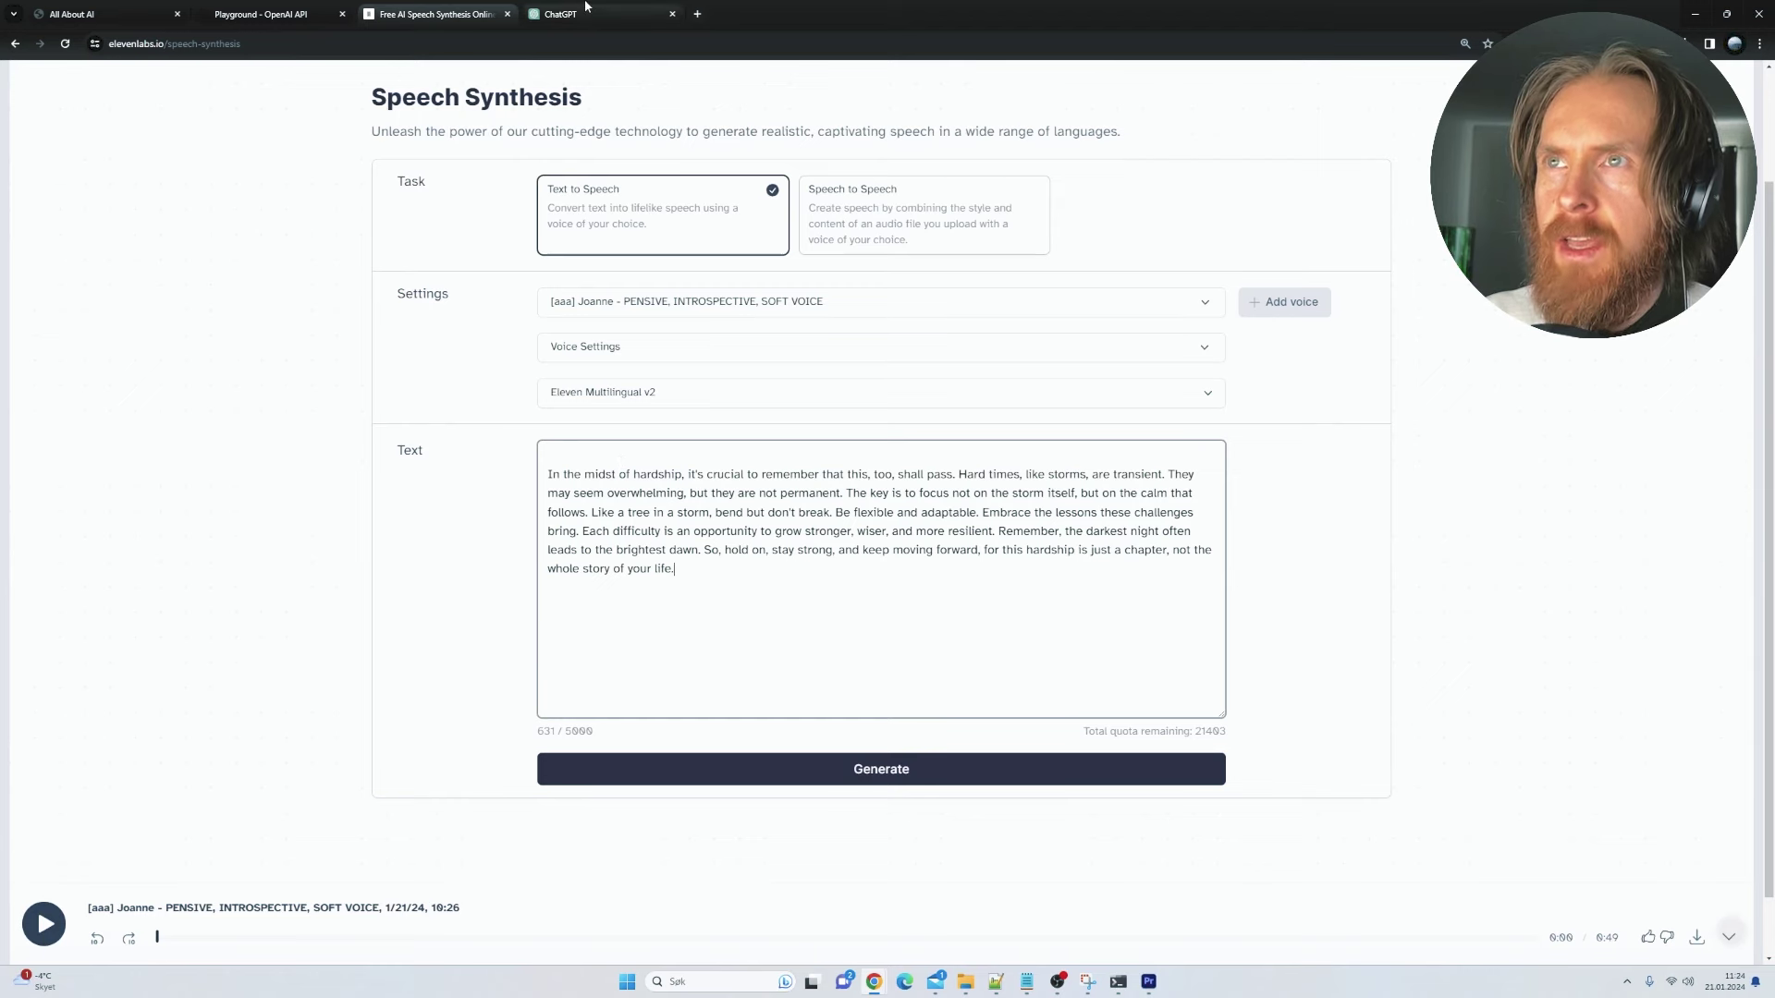
pyautogui.click(583, 15)
pyautogui.click(1142, 712)
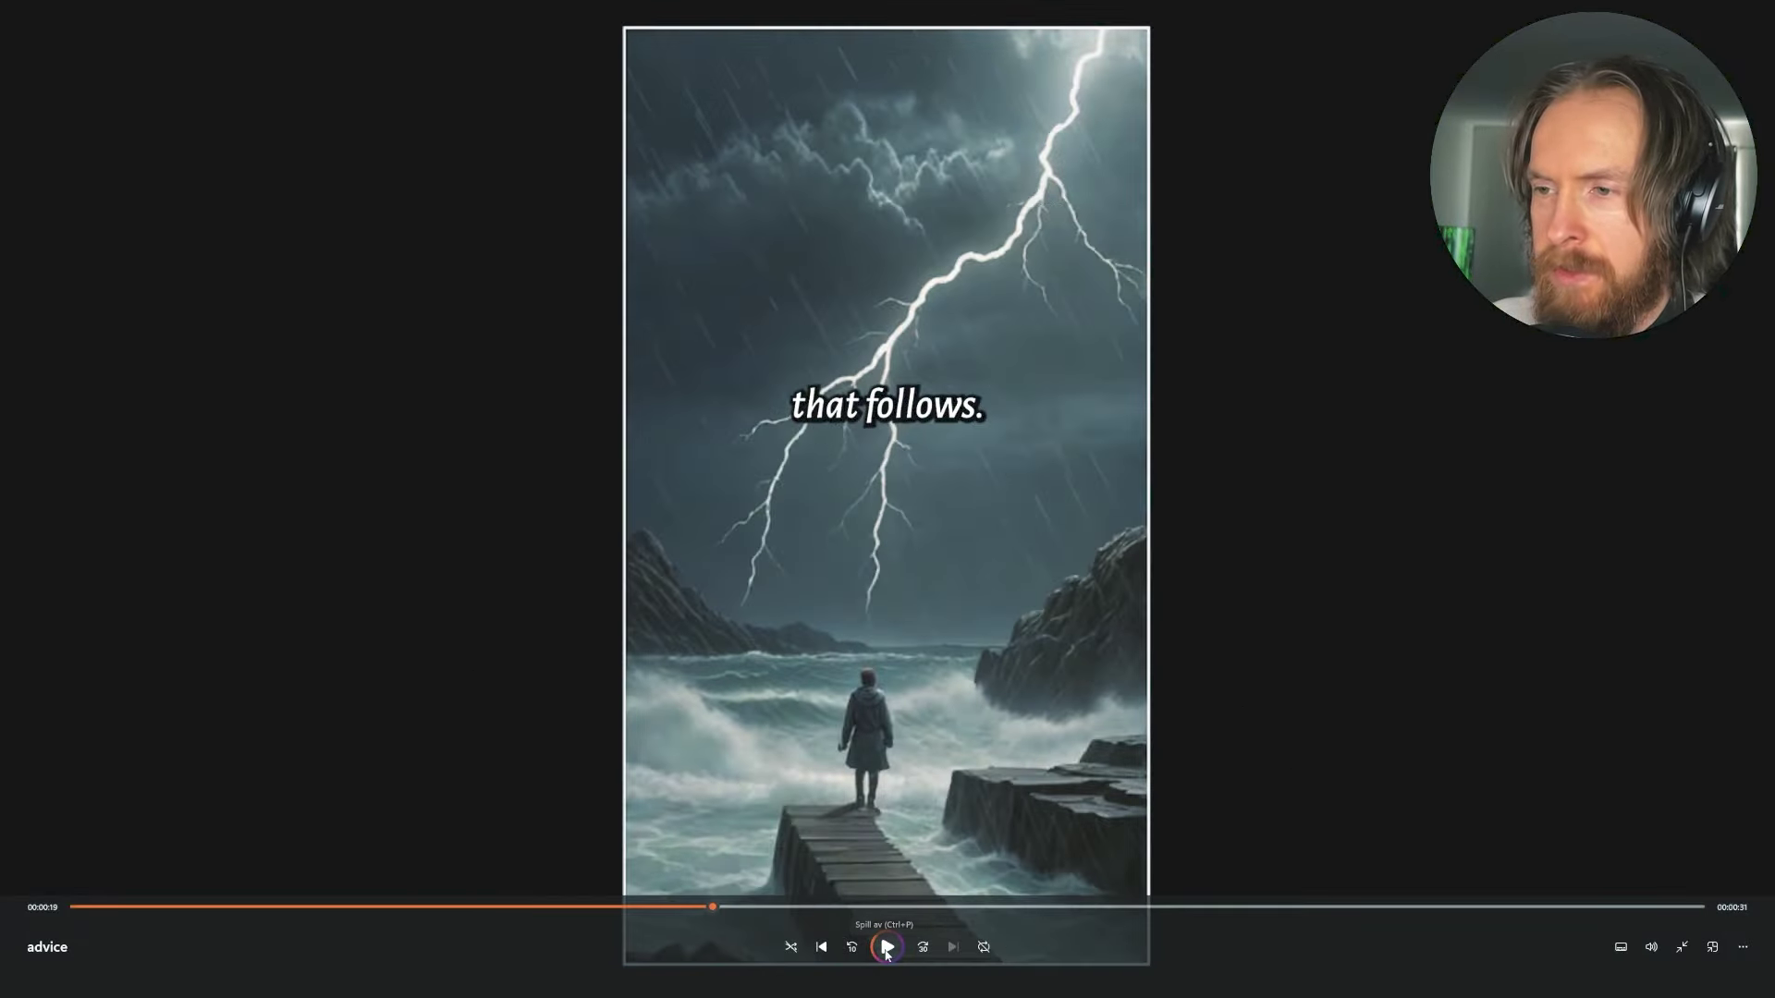
# Step: Start playback of the exported advice video in Media Player
pyautogui.click(886, 946)
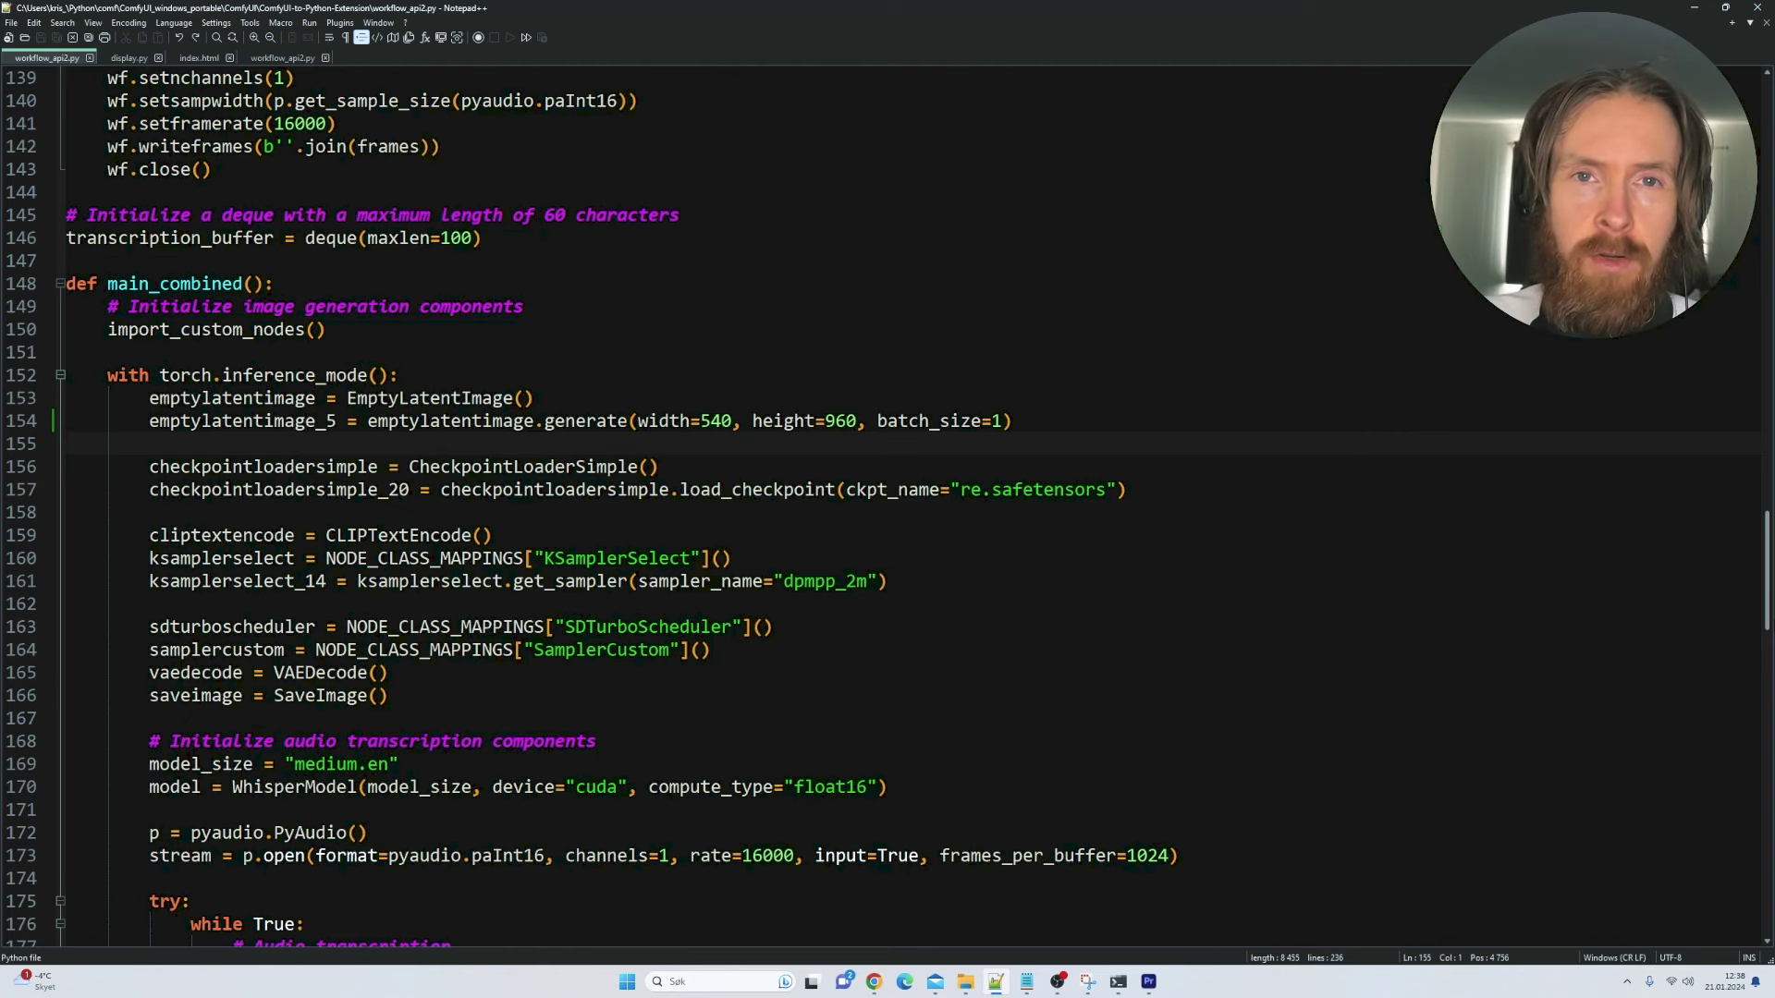
pyautogui.scroll(-2, 1770, 648)
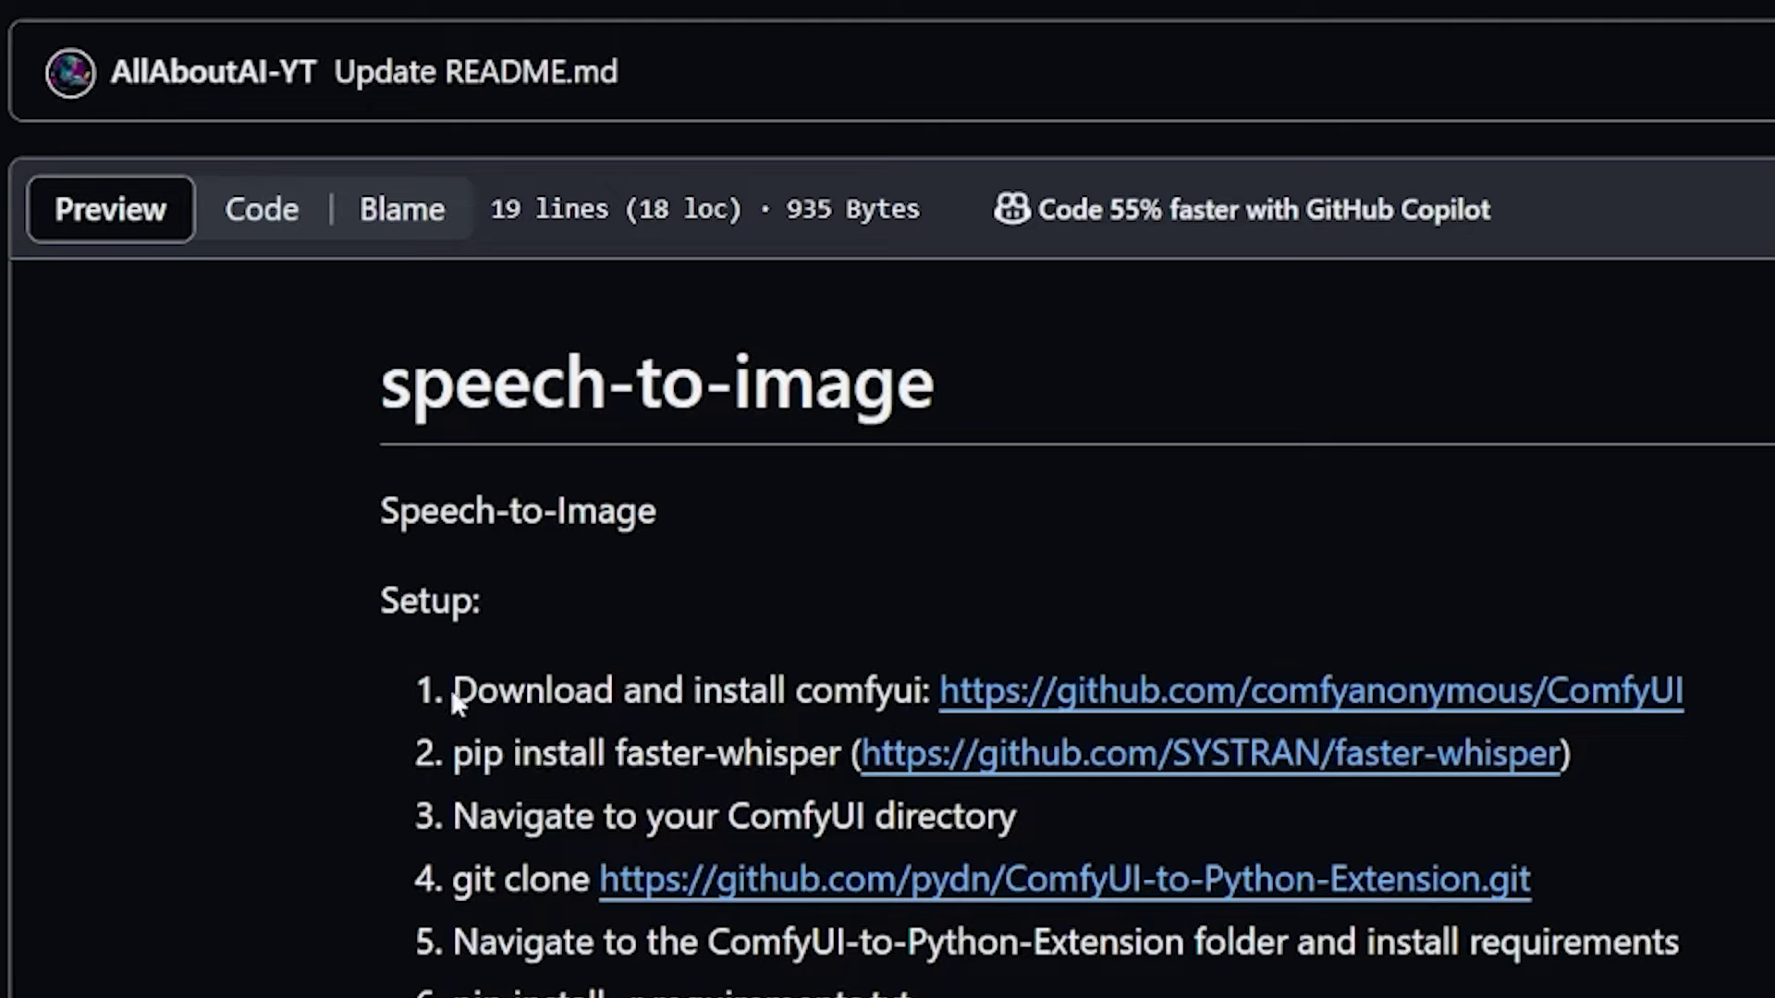
# Step: Highlight README setup step 1 about downloading and installing ComfyUI
pyautogui.moveTo(451, 693); pyautogui.dragTo(929, 692)
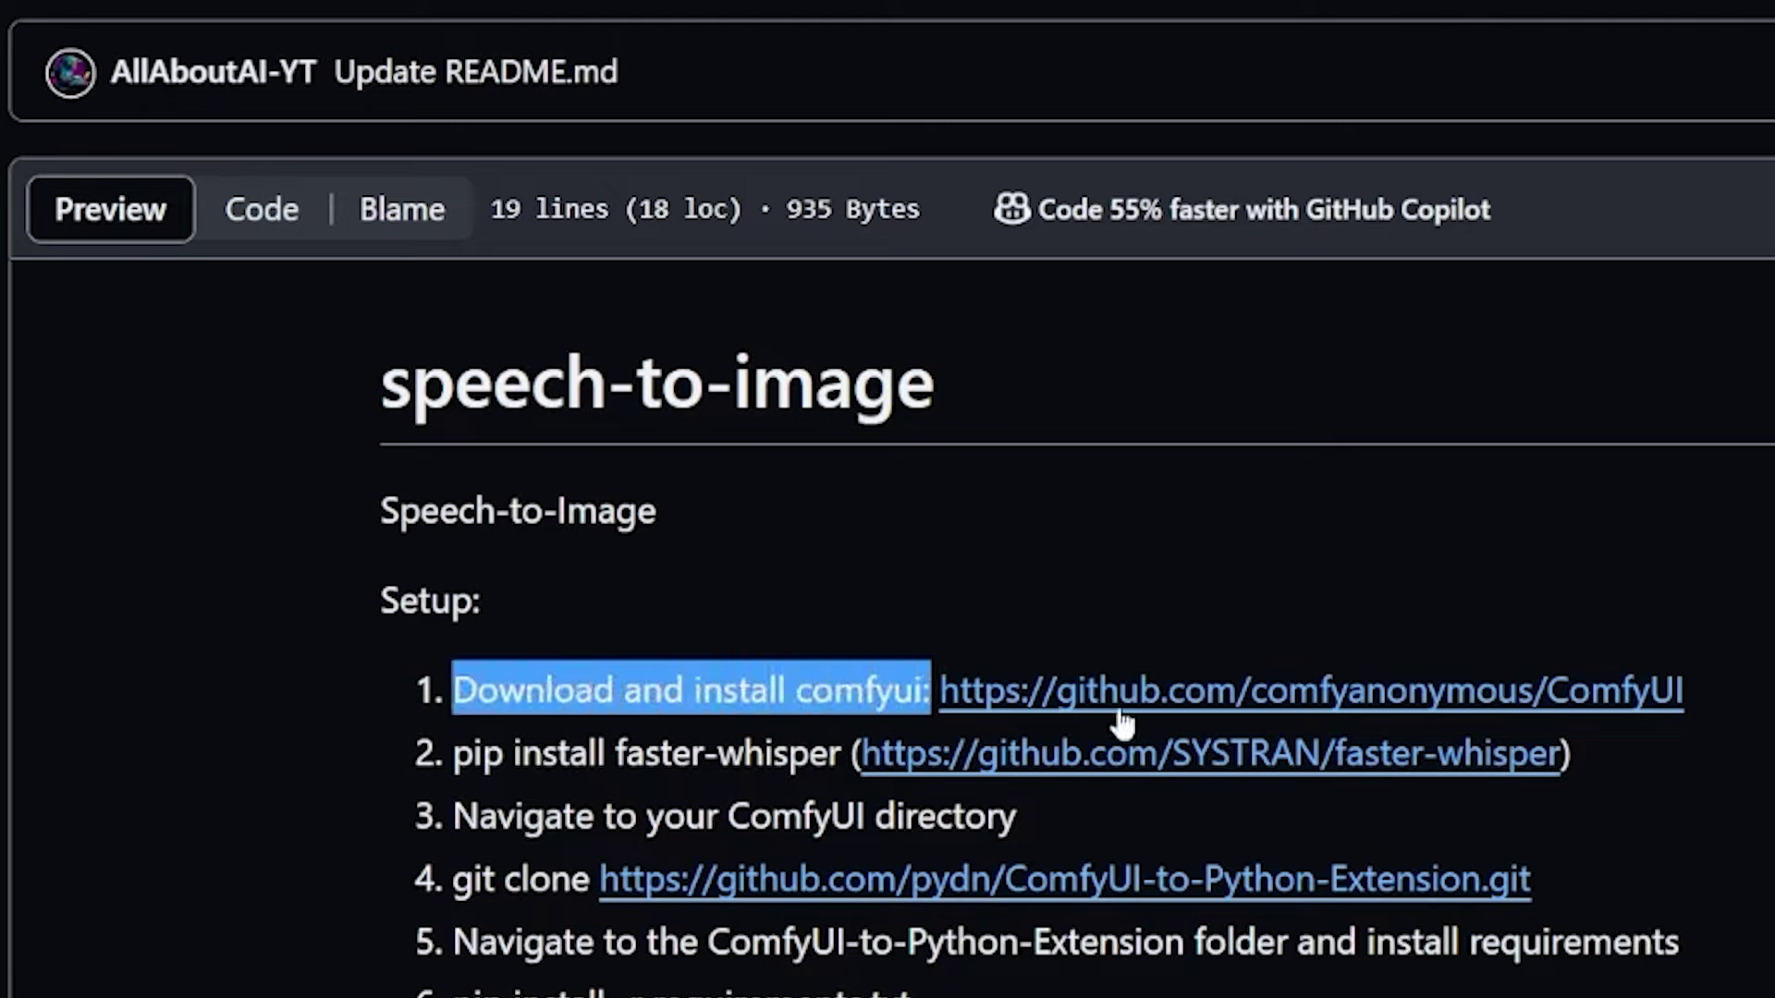